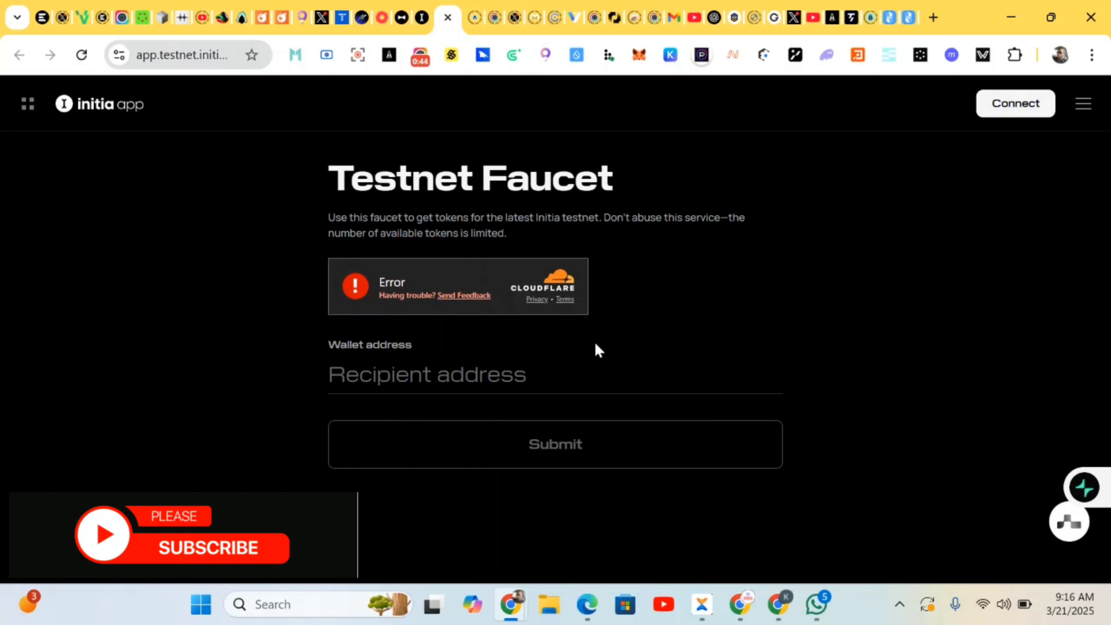
Connect the MetaMask wallet to the testnet faucet and retry the Cloudflare verification.
click(1006, 114)
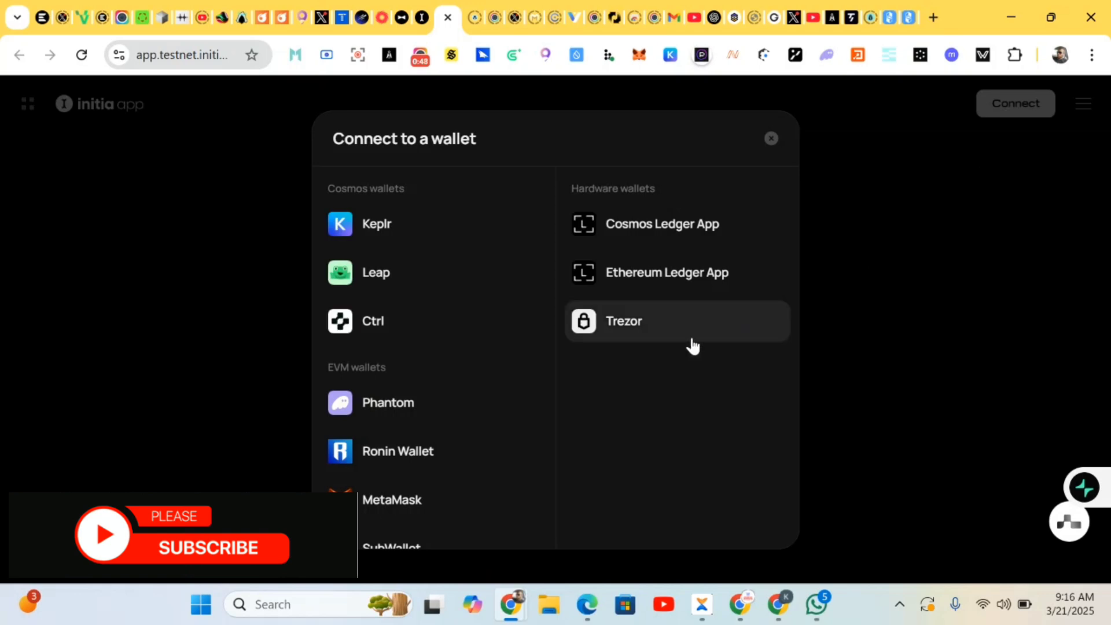
click(434, 501)
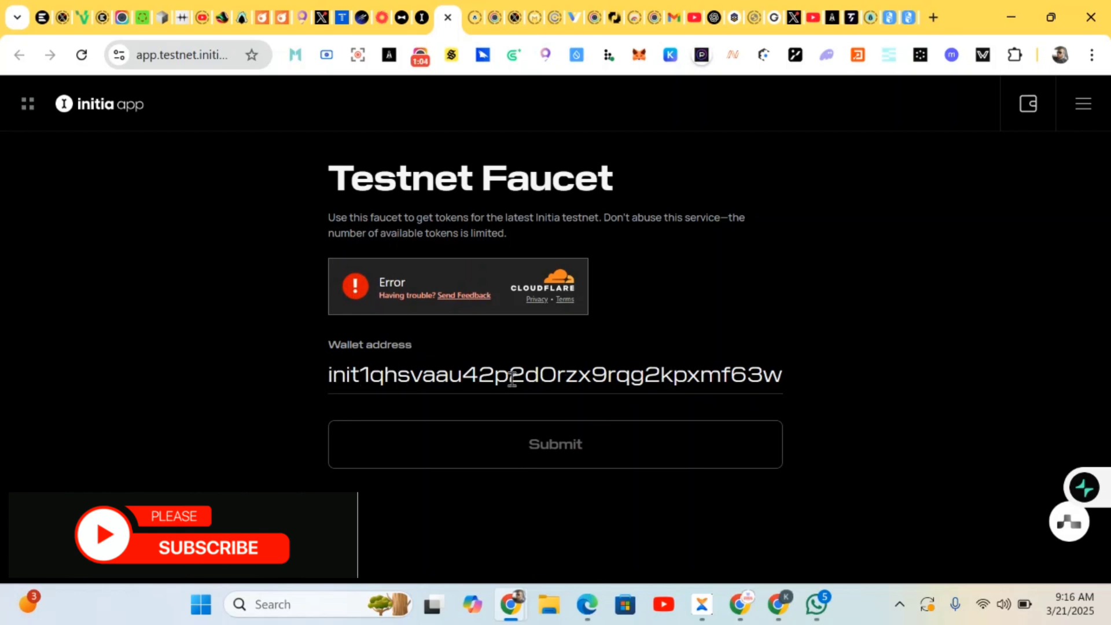
click(352, 288)
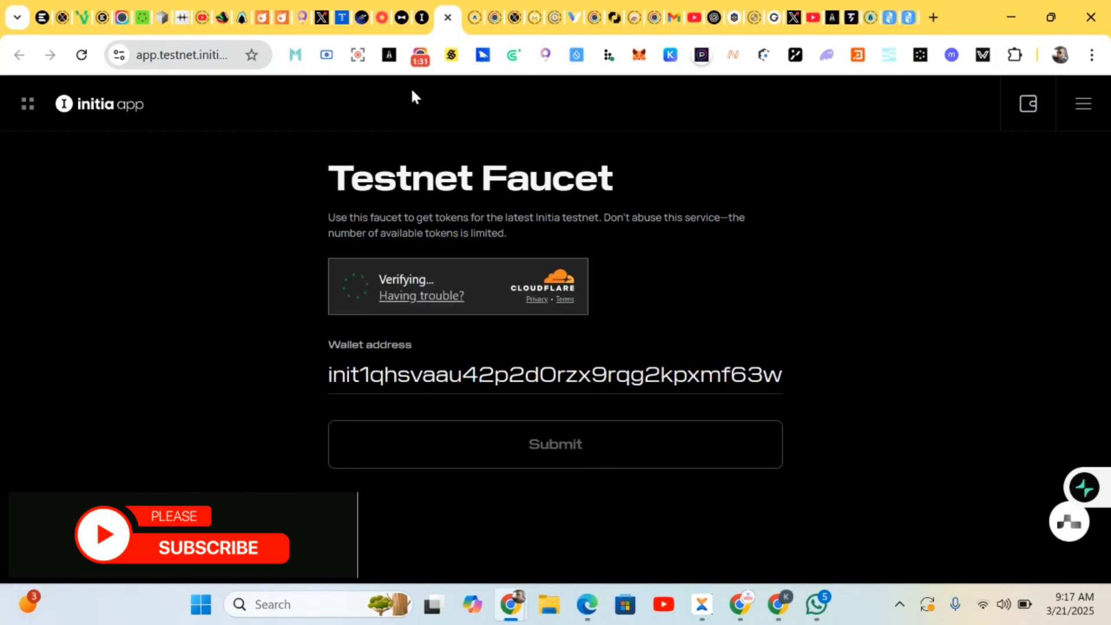
Switch to the already open Initia swap page and connect the MetaMask wallet there.
click(422, 17)
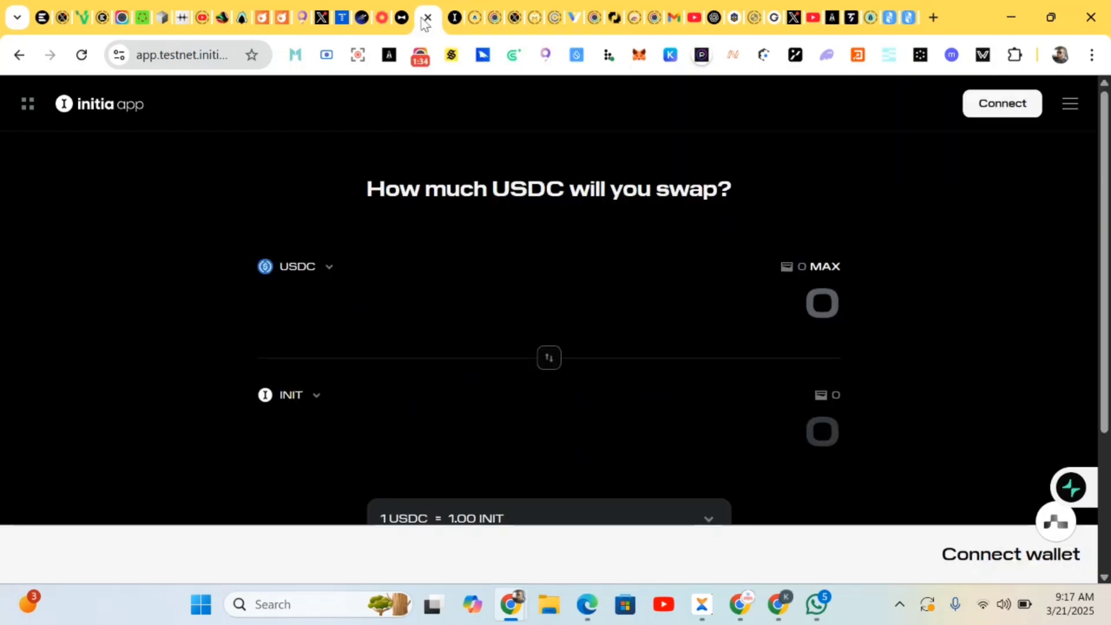
scroll(446, 223, down, 1)
scroll(447, 223, up, 1)
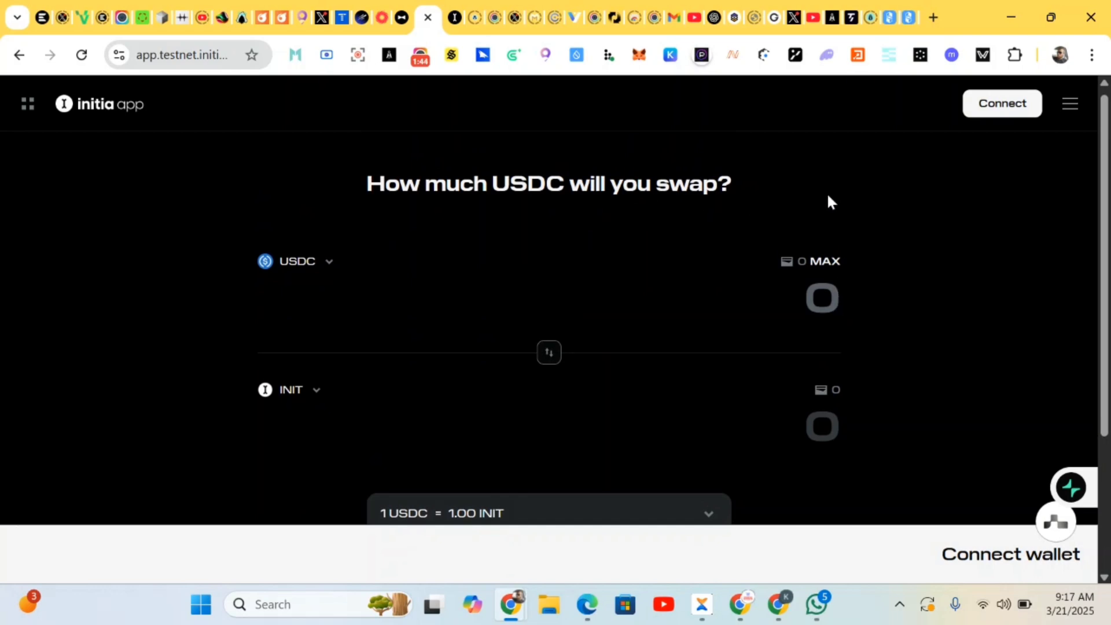
click(978, 112)
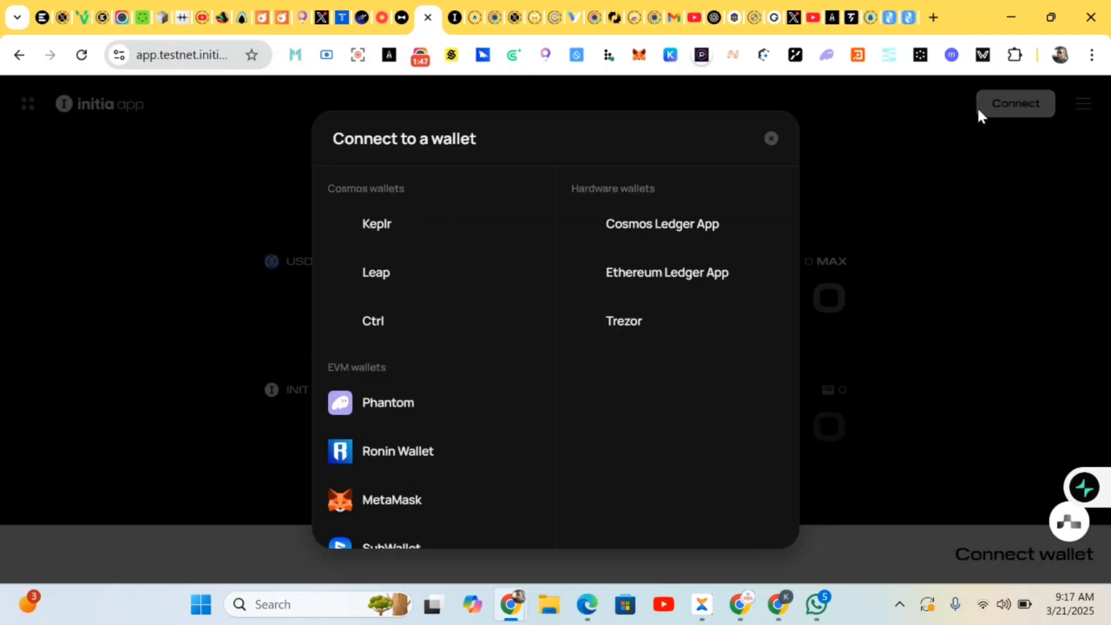
click(513, 502)
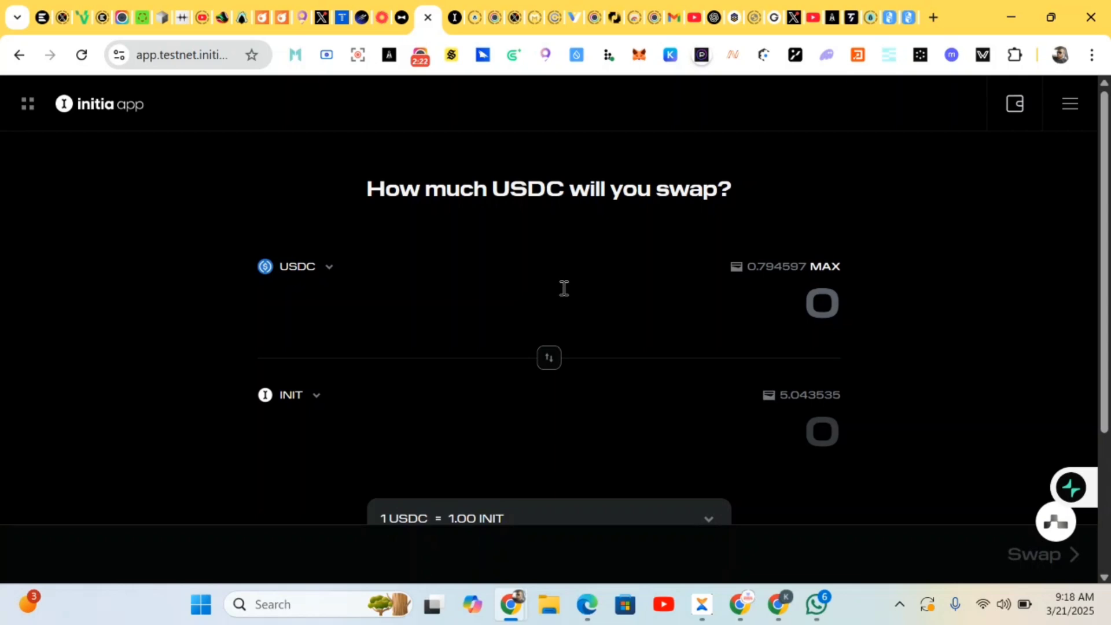
Reverse the swap direction so INIT is the token paid, and choose INRT as the token to receive.
click(326, 271)
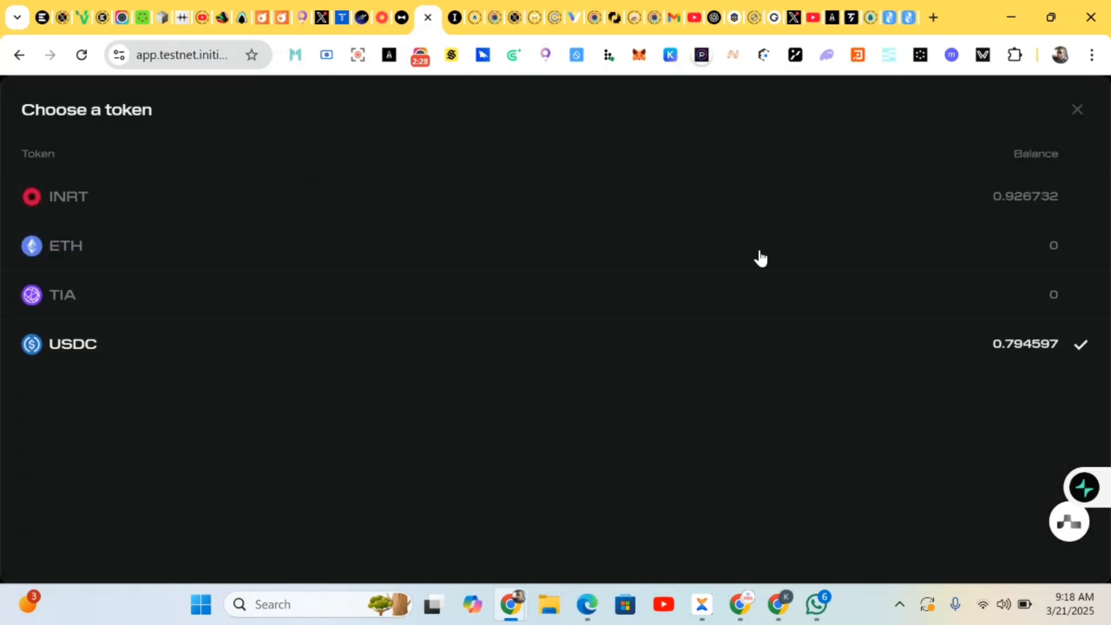
click(1078, 114)
click(545, 360)
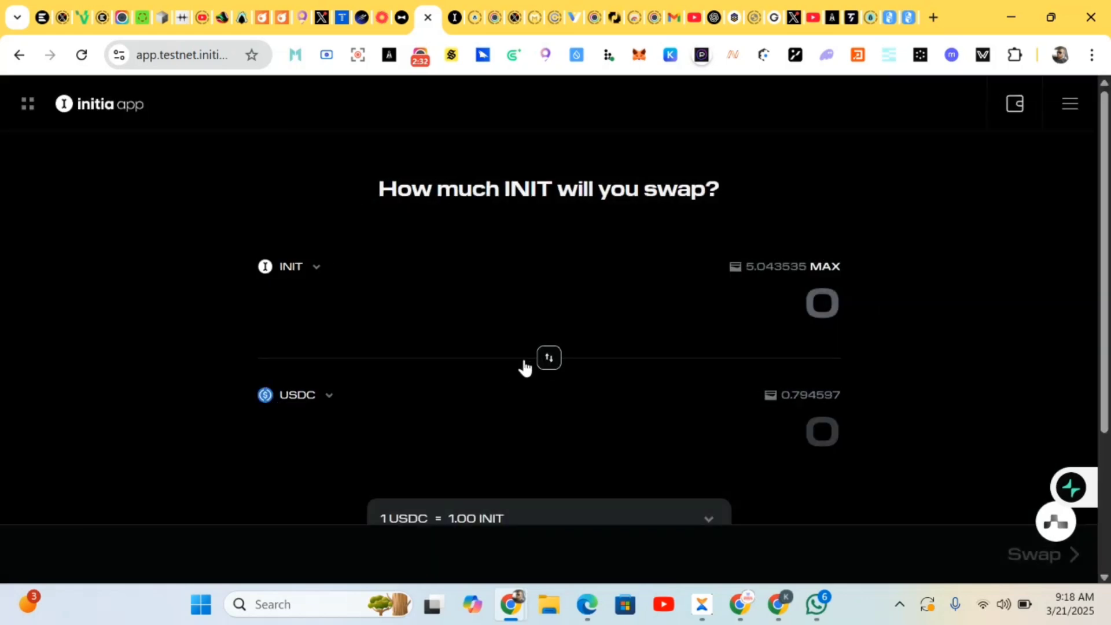
click(322, 398)
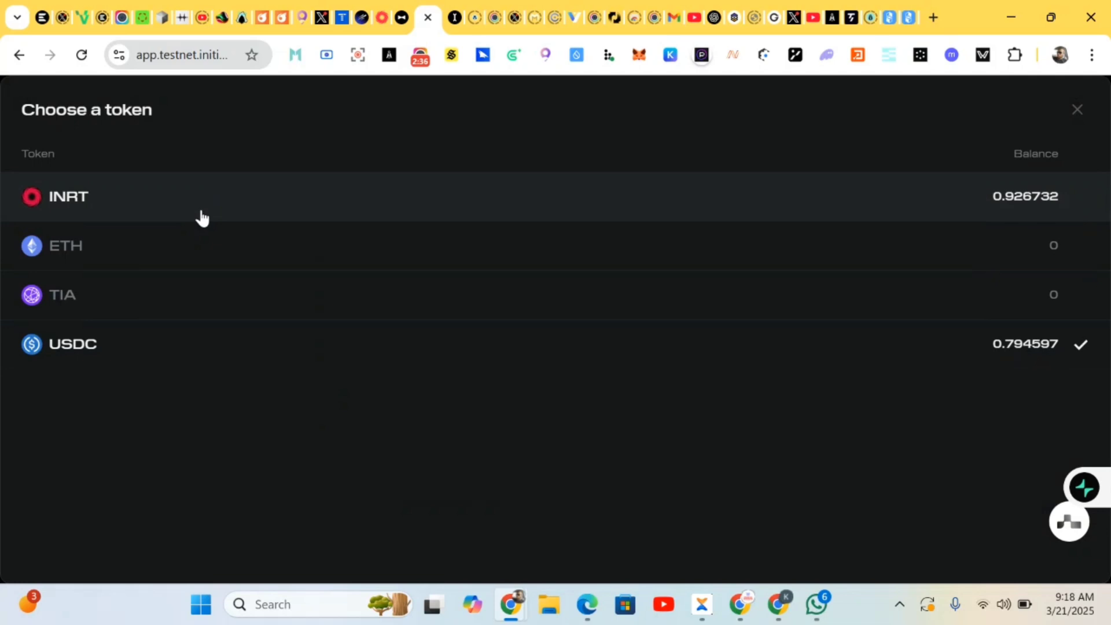
click(202, 218)
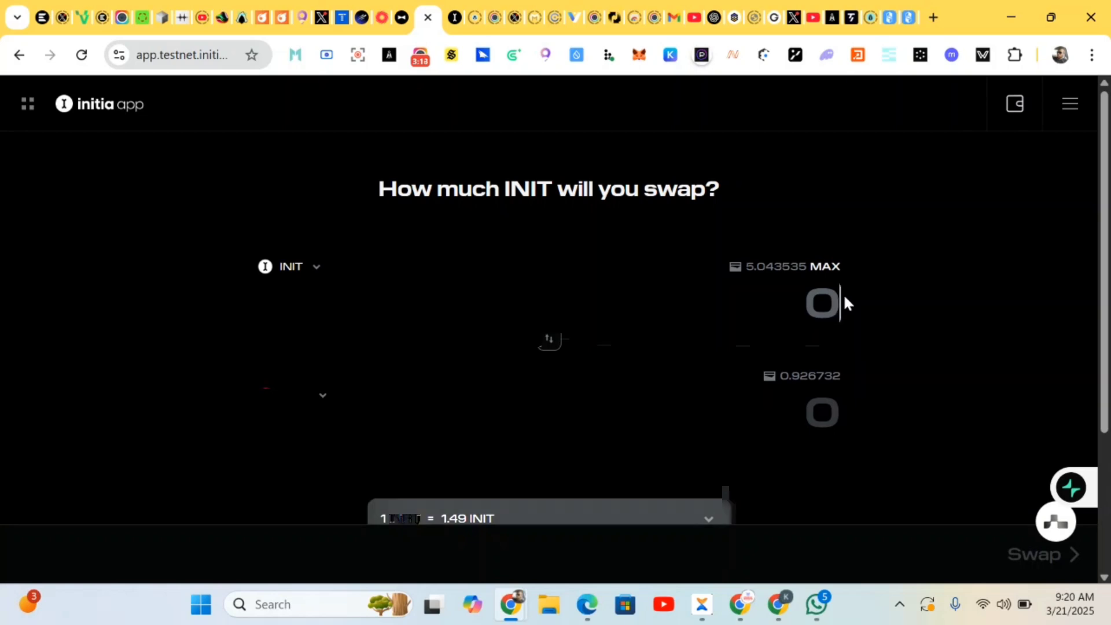
Set the swap amount to 0.1 INIT, submit the swap to INRT and approve its transaction.
text(0)
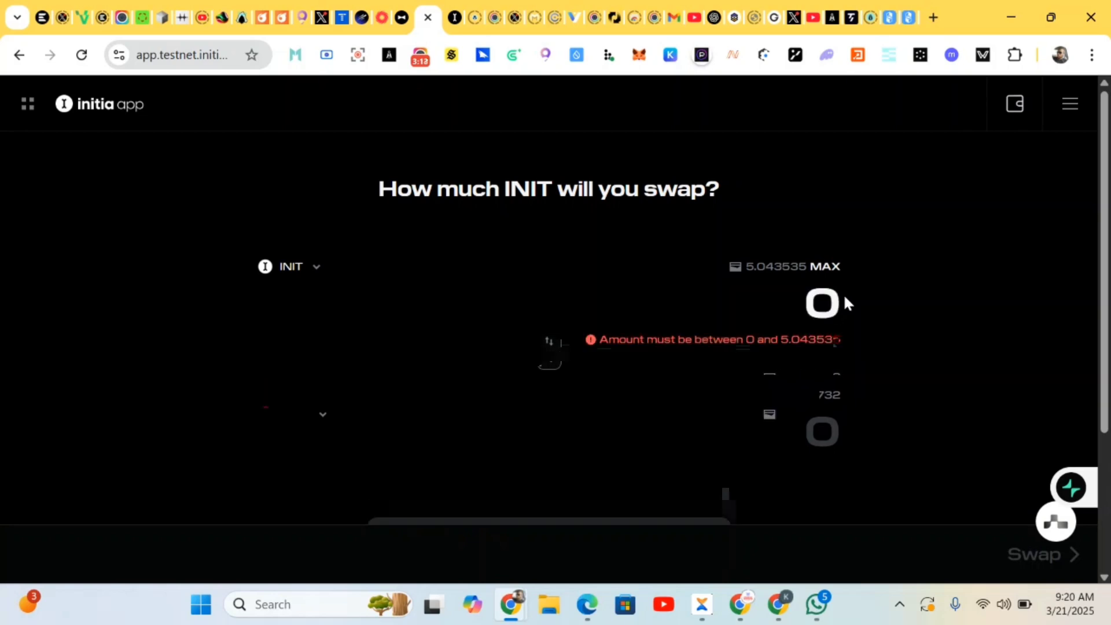
text(.)
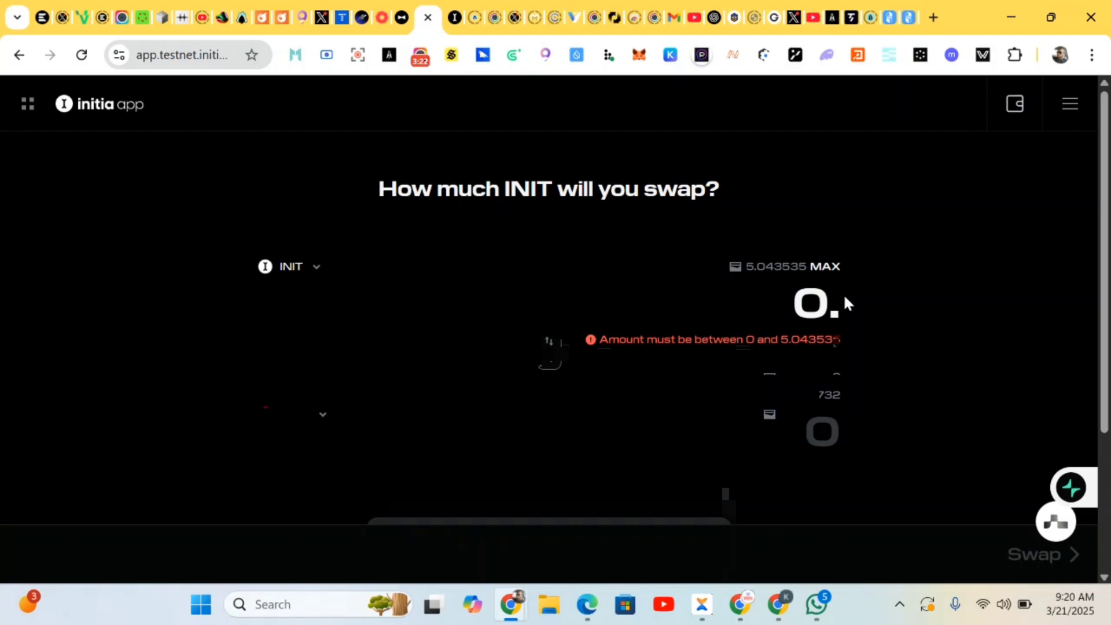
text(1)
scroll(793, 446, down, 2)
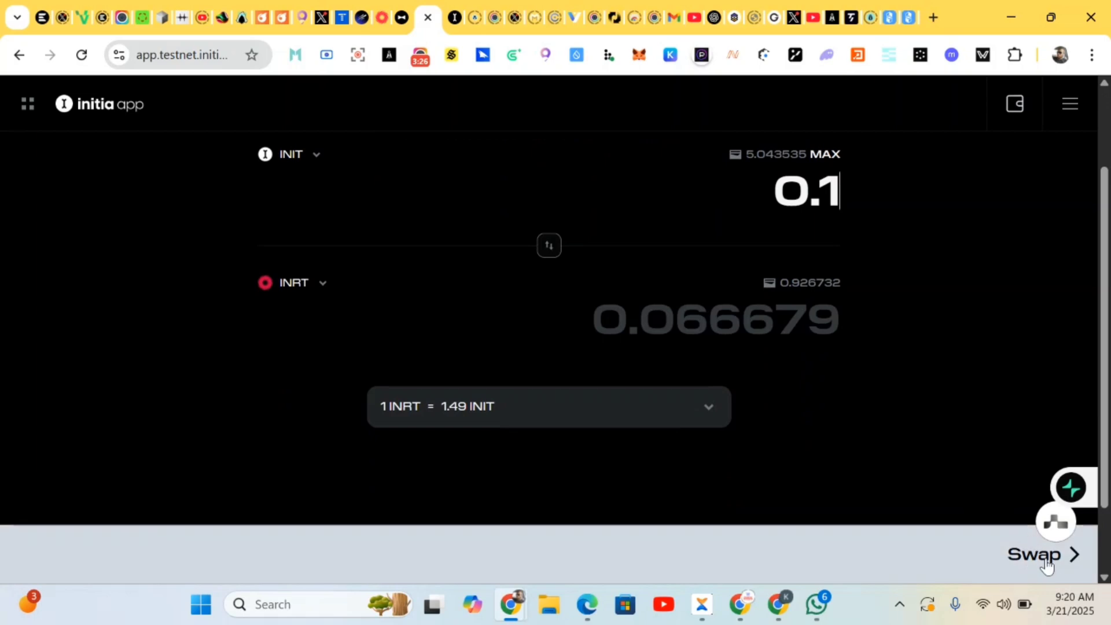
click(1048, 564)
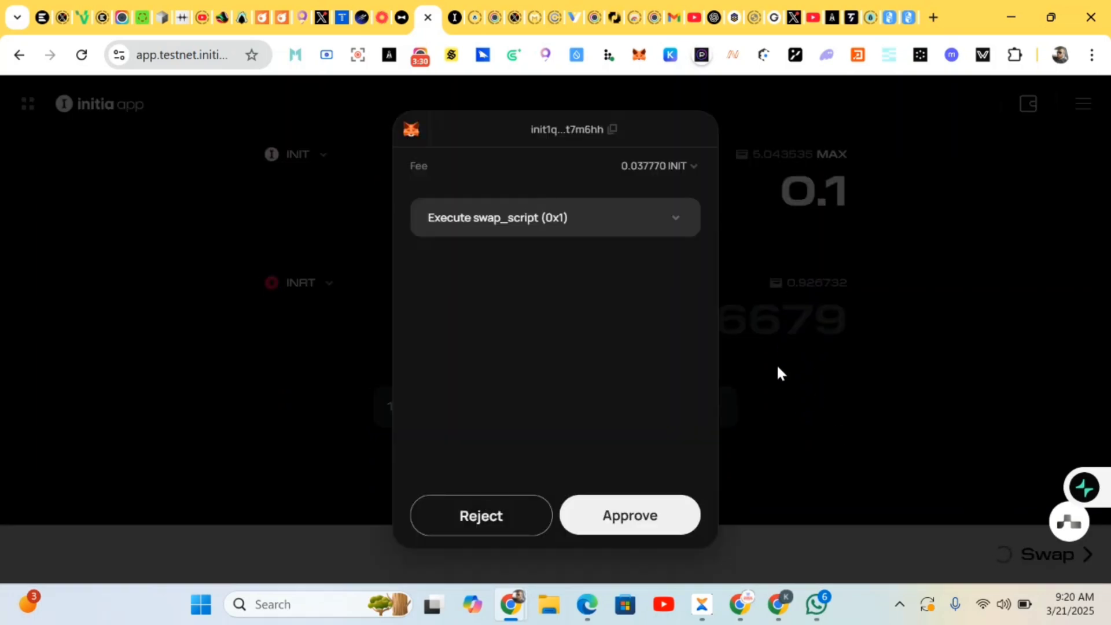
click(620, 518)
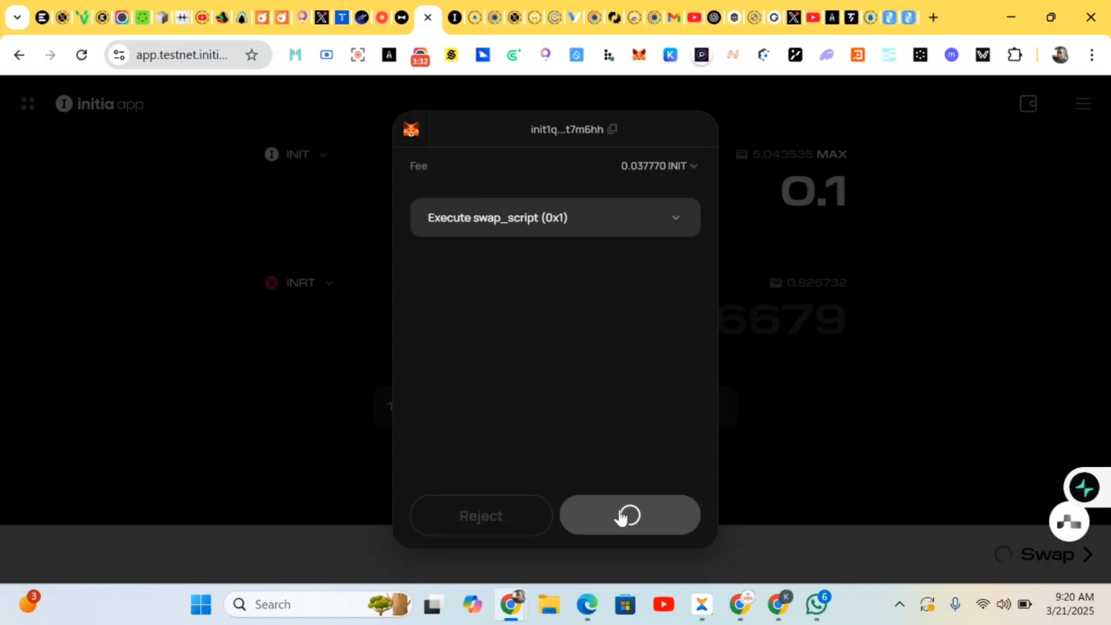
Clear the Wallet Guard window and examine the swap_script details of the pending transaction.
click(676, 220)
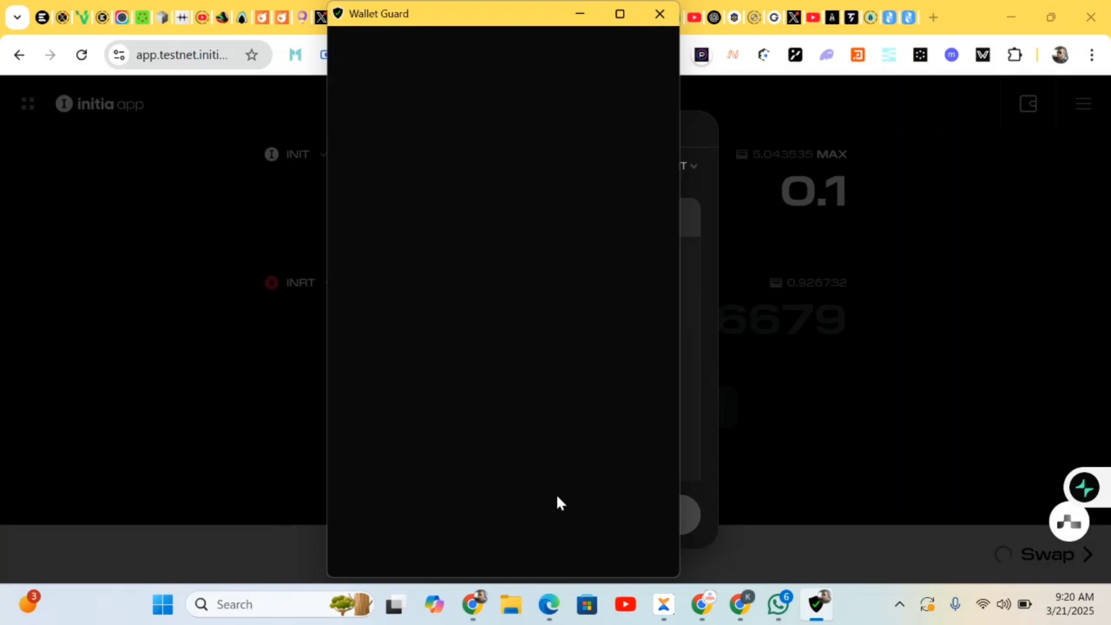
click(602, 540)
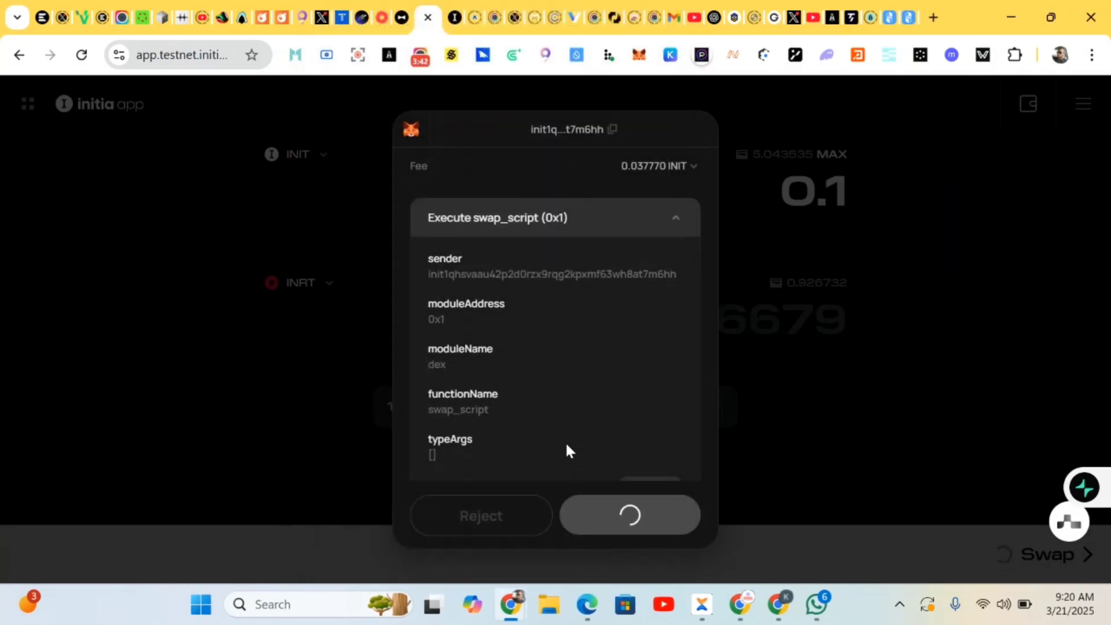
scroll(566, 451, down, 2)
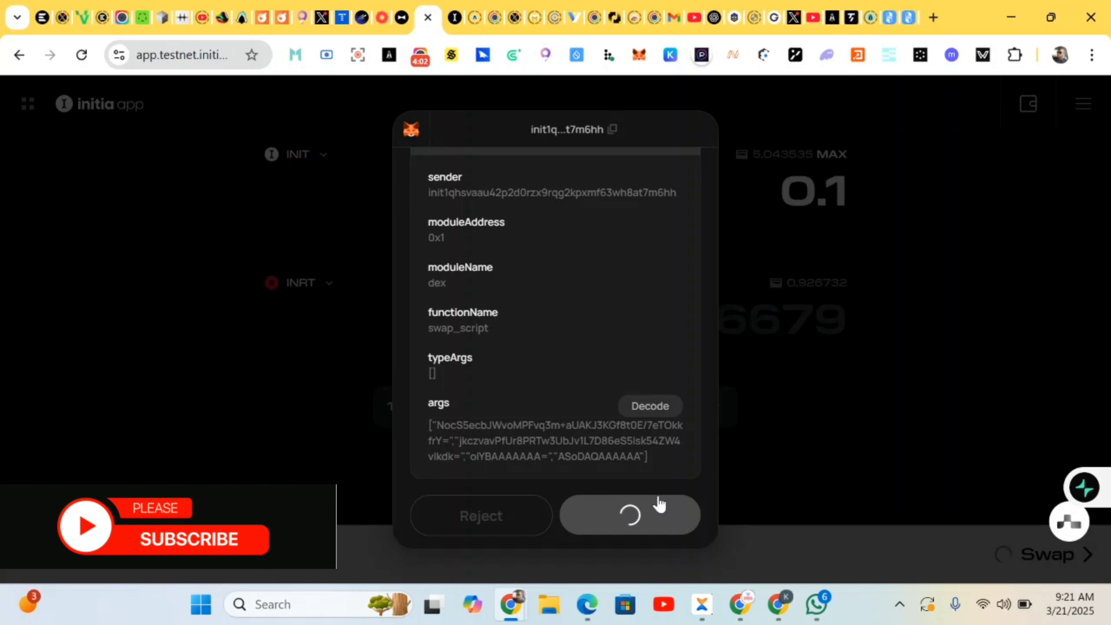
scroll(596, 352, up, 2)
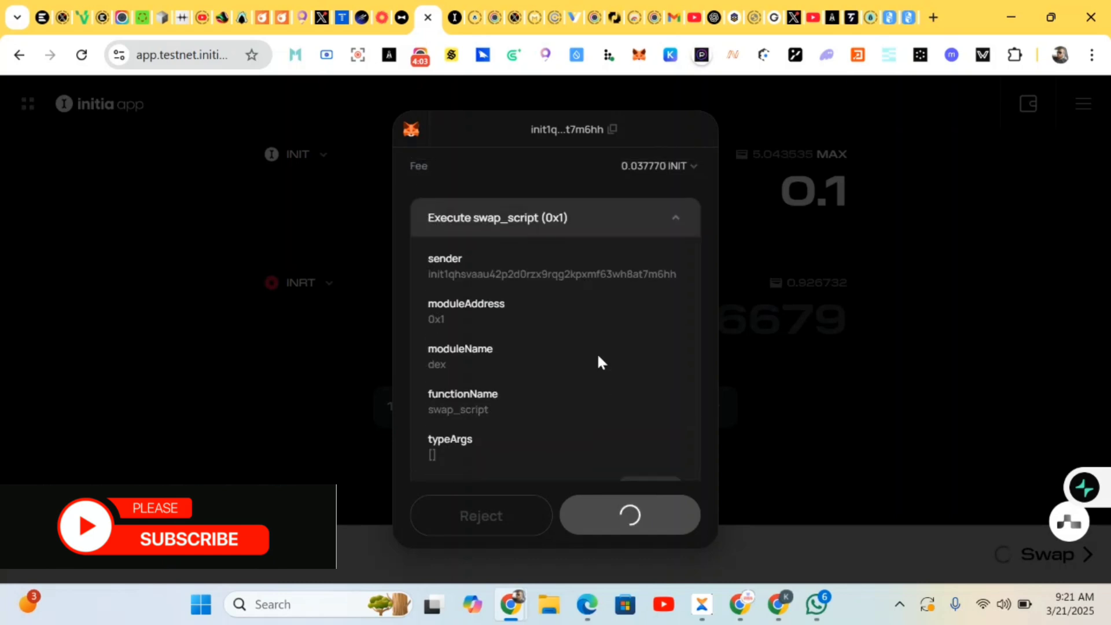
click(674, 218)
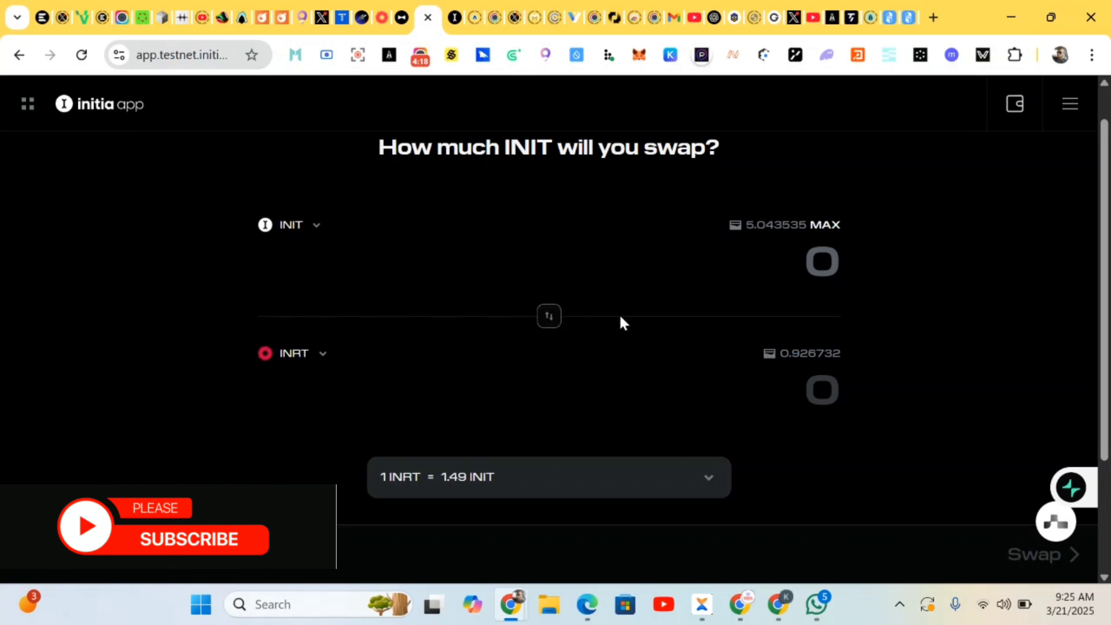
Choose USDC as the token to receive, submit a swap of 0.1 INIT and approve its transaction.
click(323, 356)
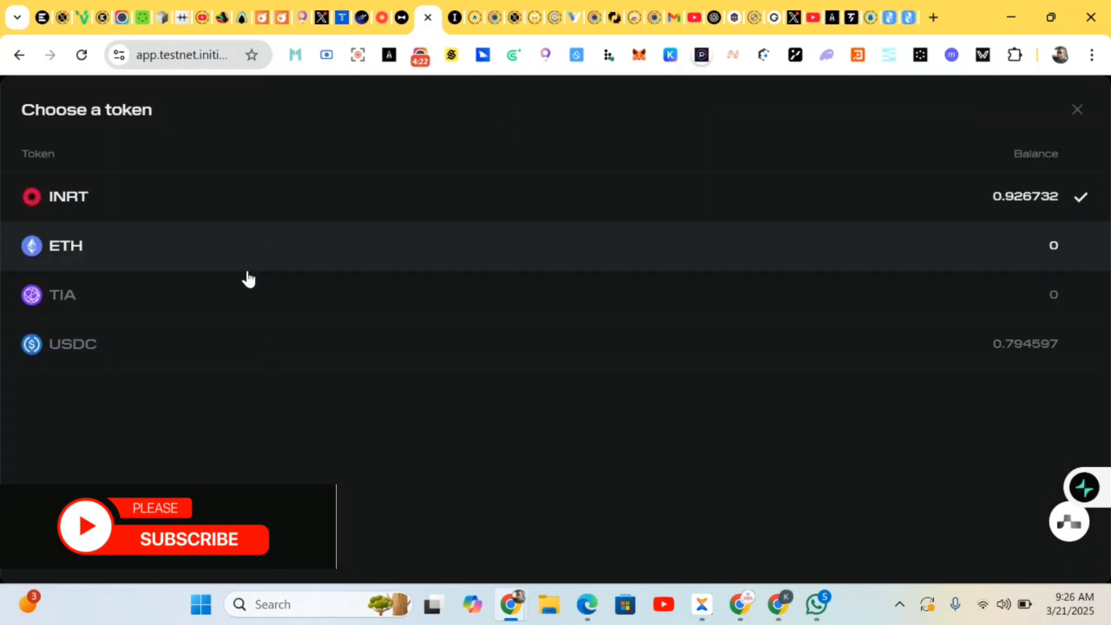
click(249, 344)
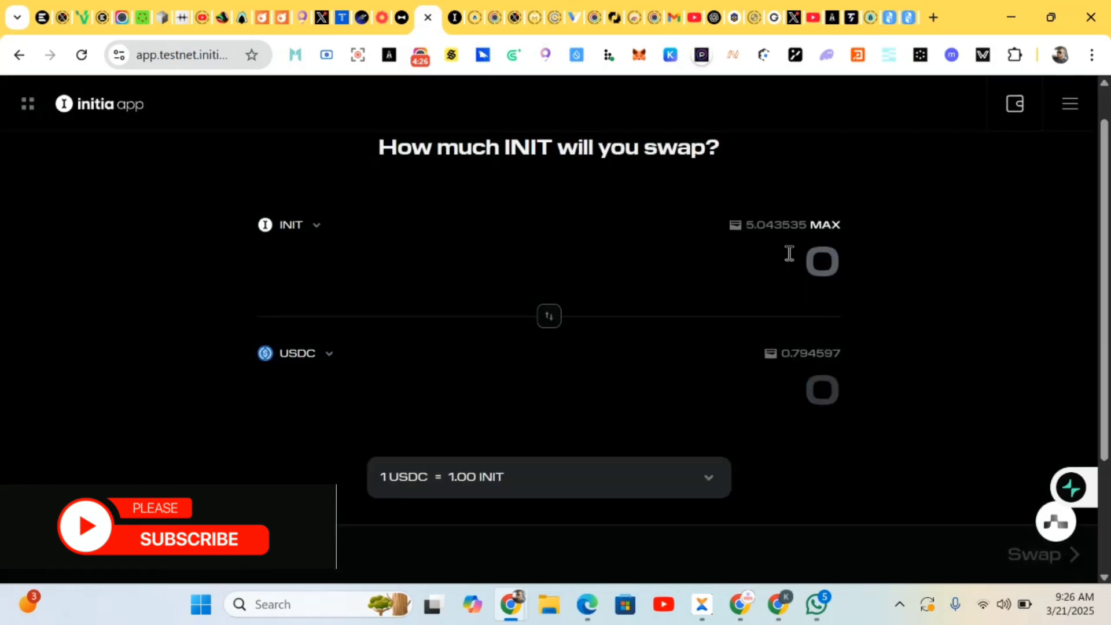
click(822, 256)
text(0)
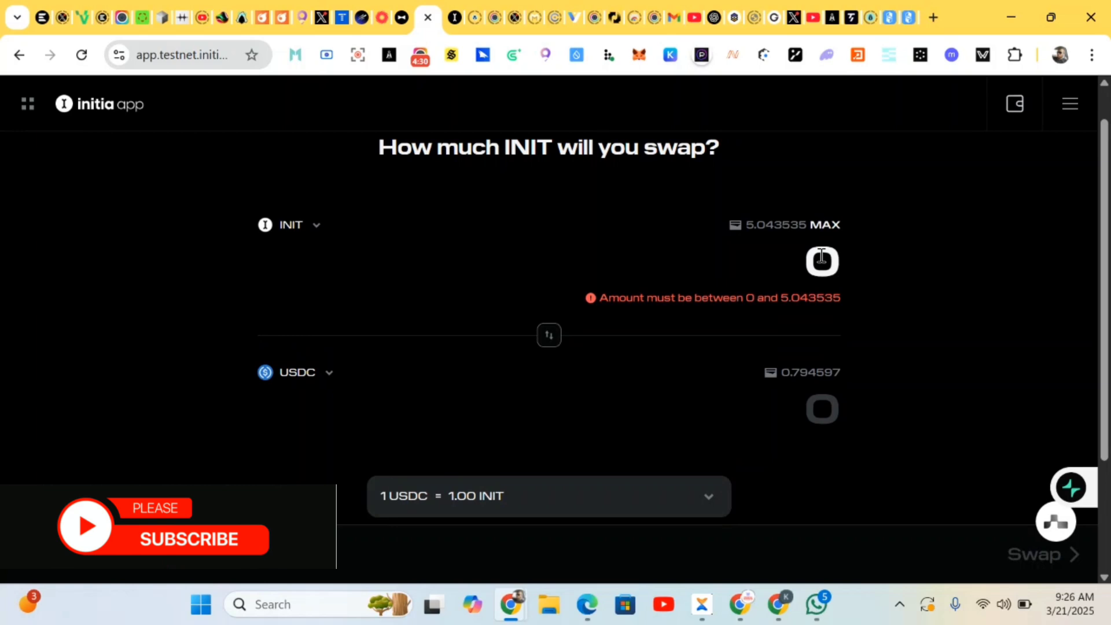
text(.1)
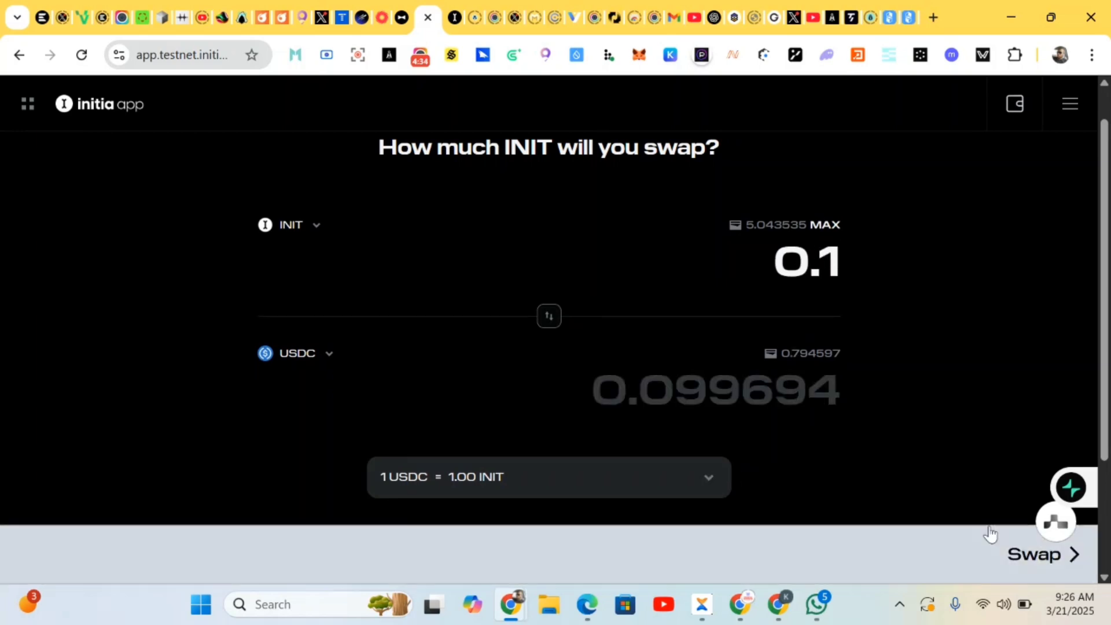
click(1032, 555)
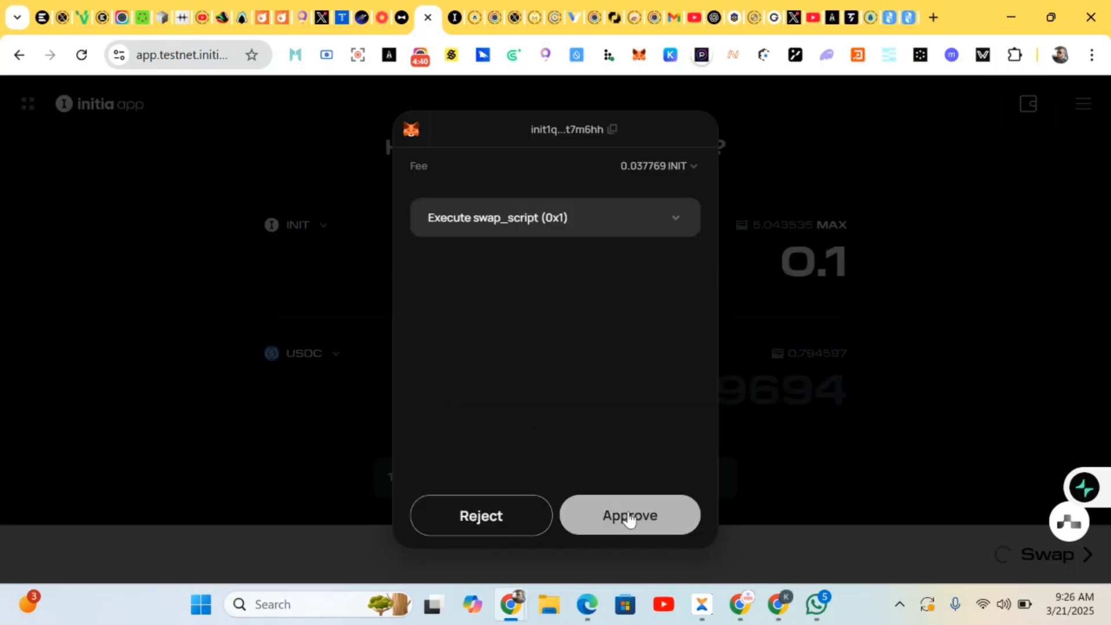
click(630, 516)
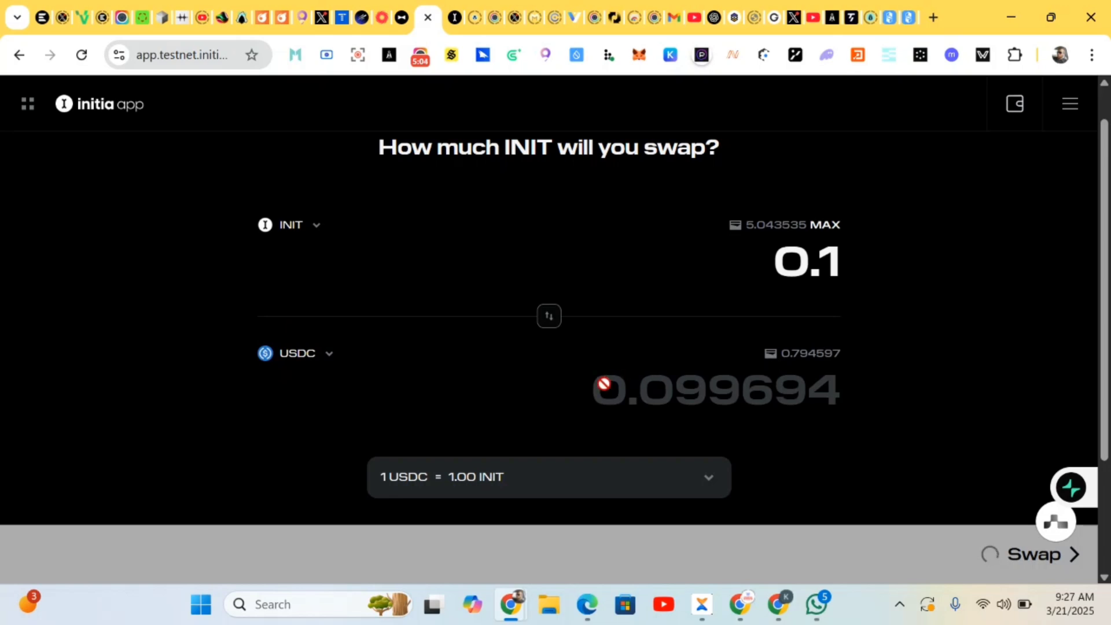
Choose ETH as the token to receive and clear the INIT amount.
click(322, 355)
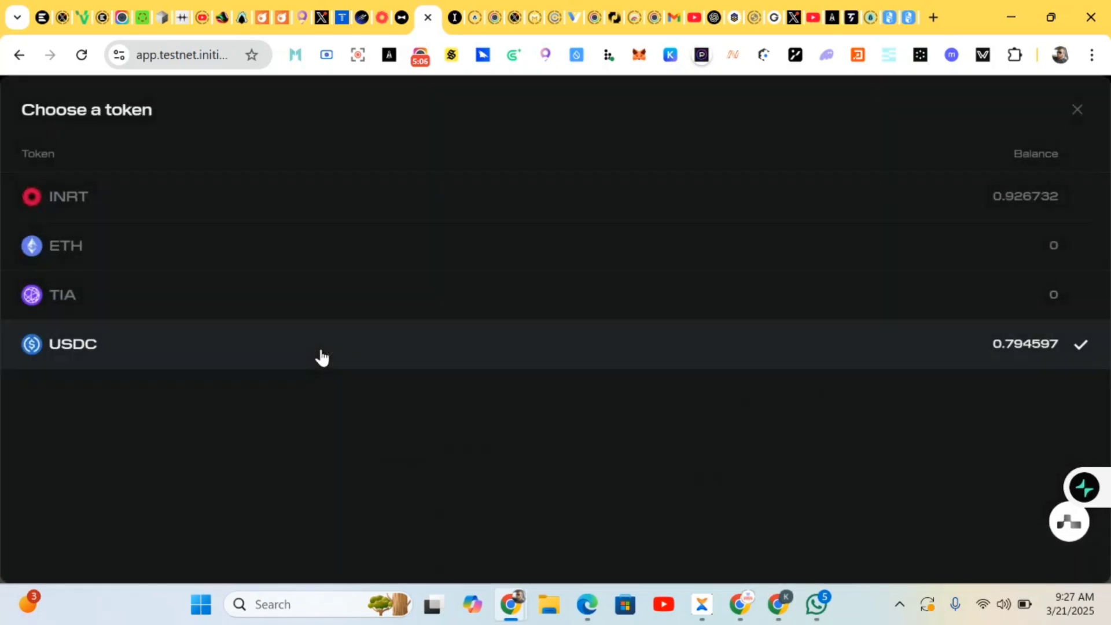
click(163, 254)
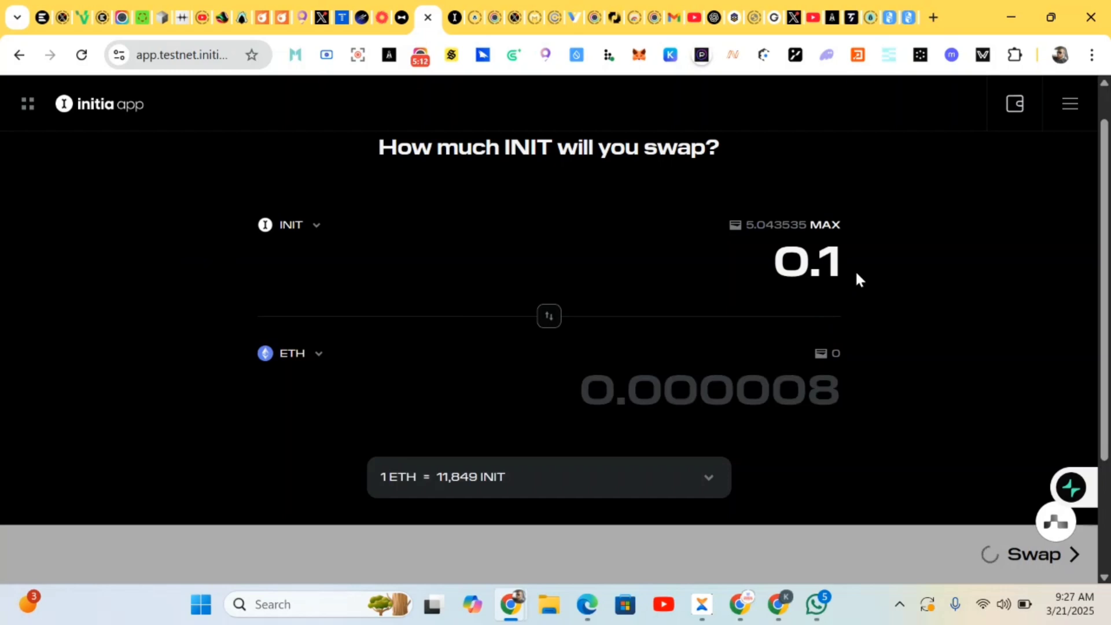
click(837, 265)
key(BackSpace)
key(BackSpace)
key(BackSpace)
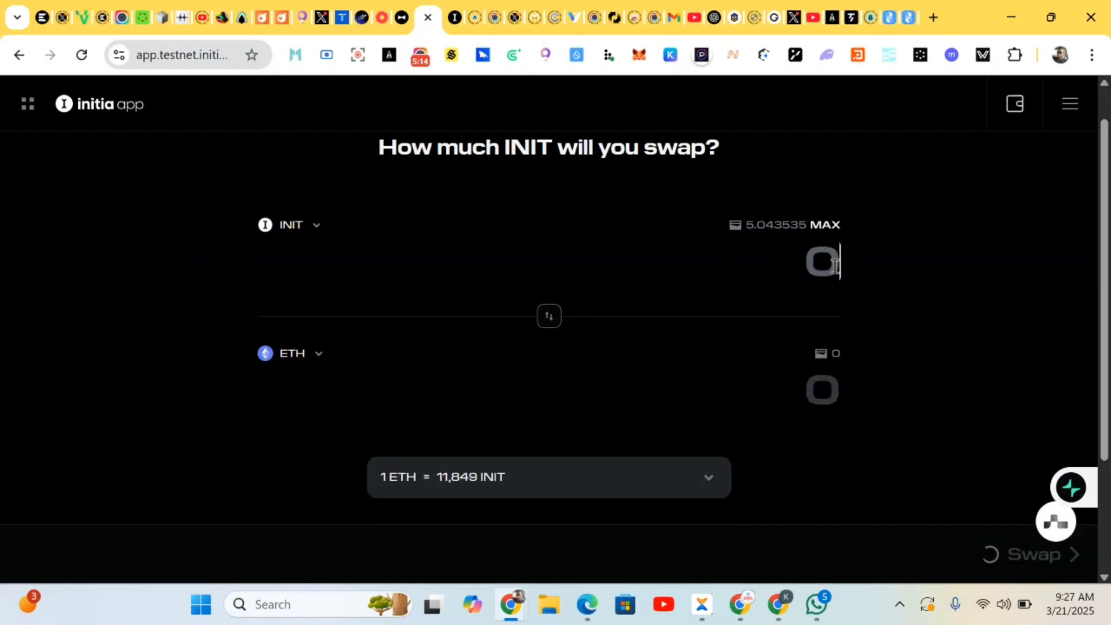
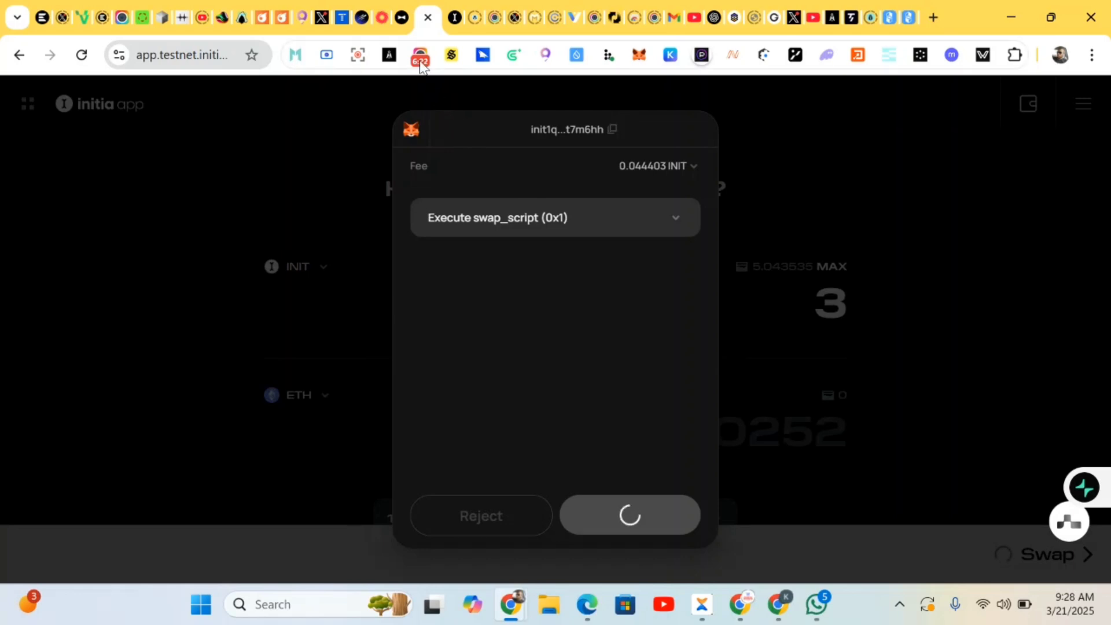
Switch to the already open Initia bridge page and connect the MetaMask wallet there.
click(403, 22)
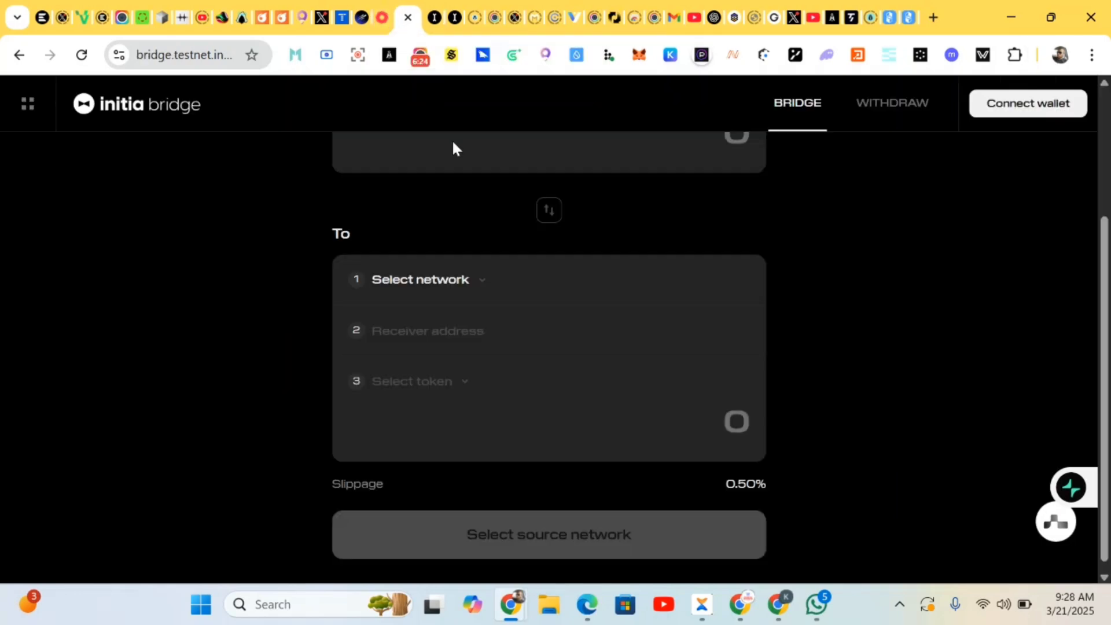
scroll(524, 288, up, 3)
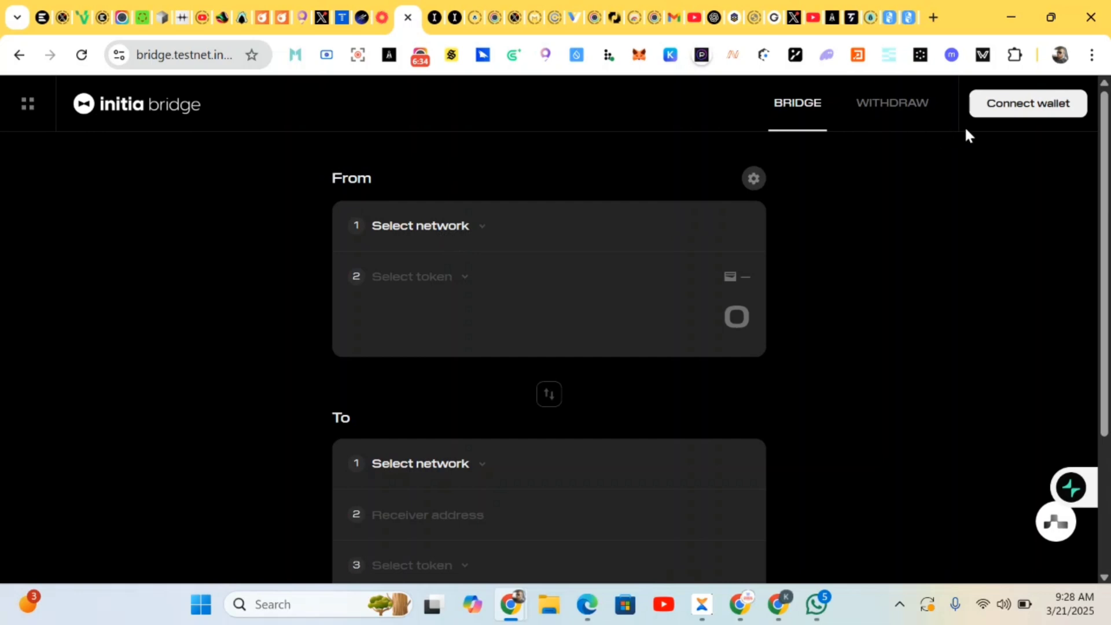
click(1002, 110)
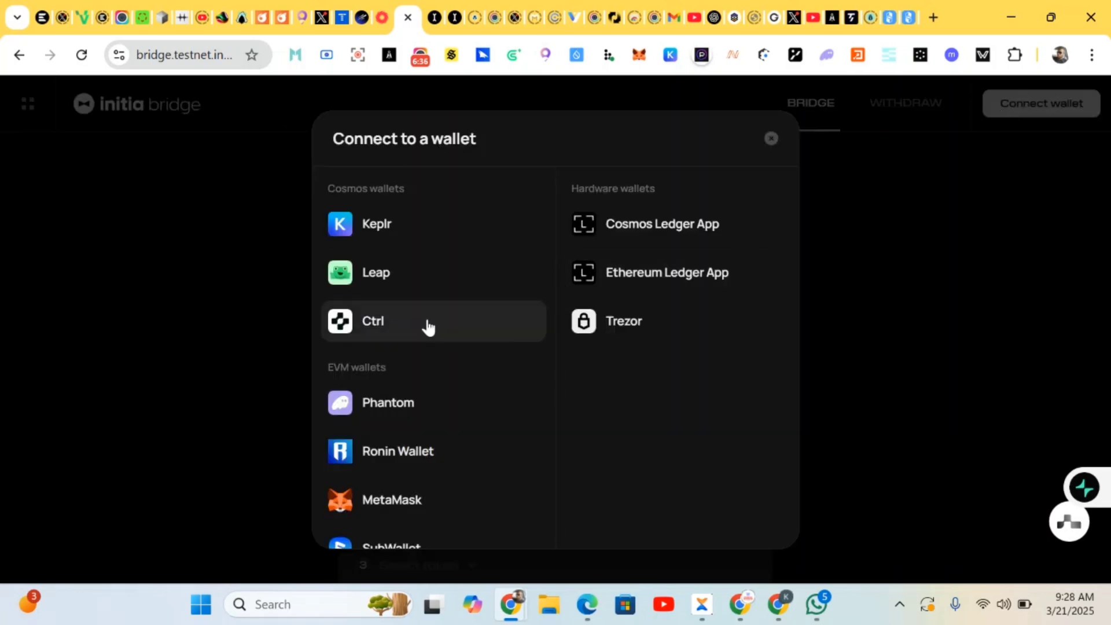
click(384, 502)
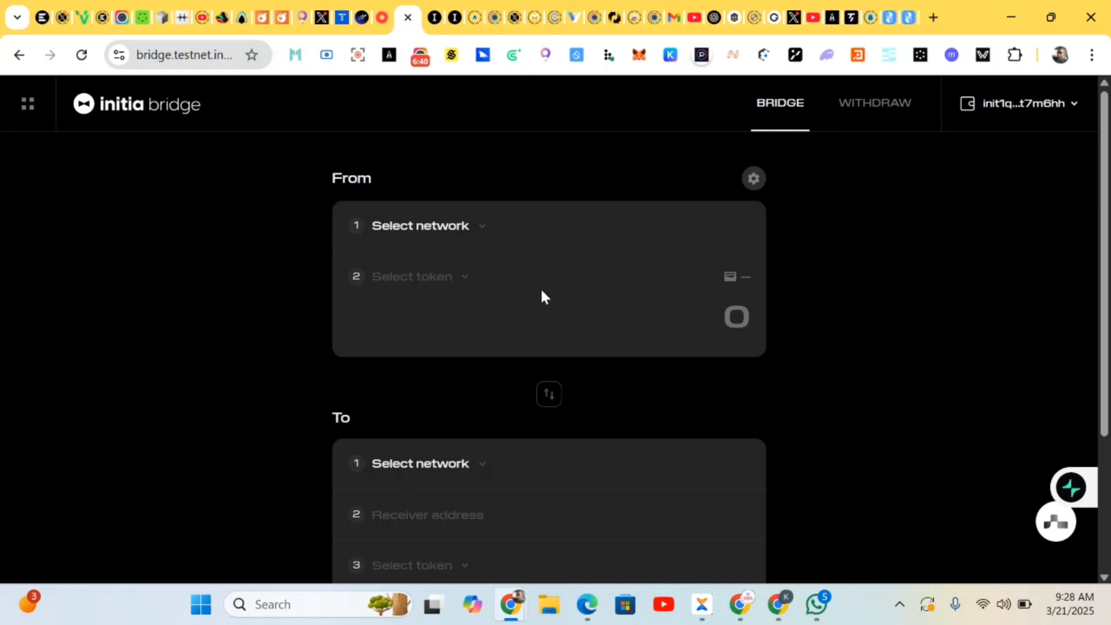
Set Initia as the source network and Inertia as the destination network for the bridge transfer.
click(476, 234)
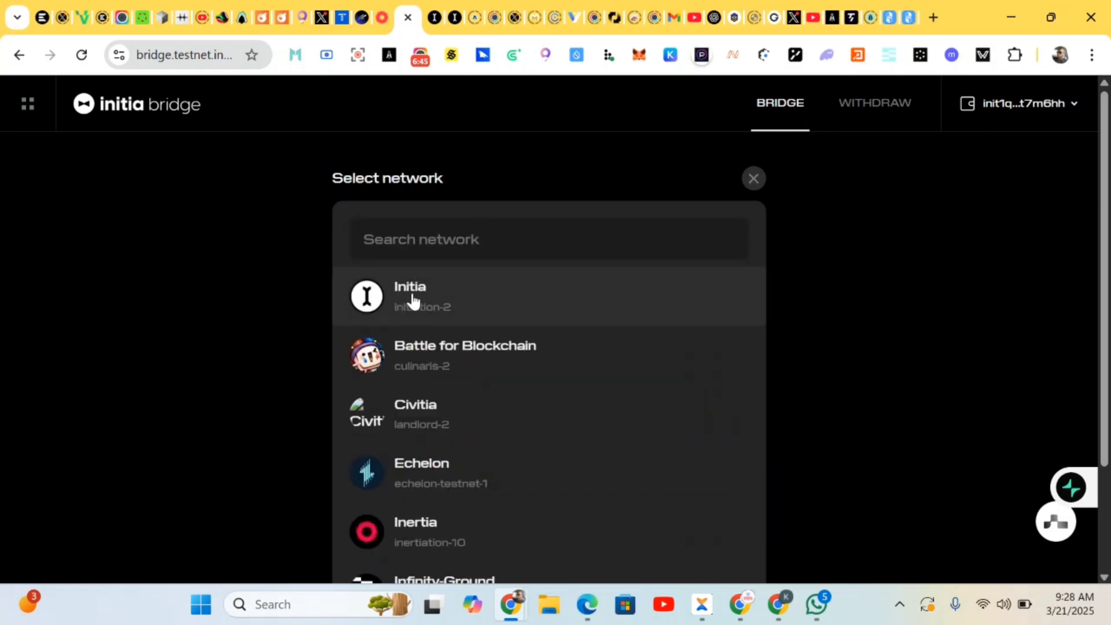
click(411, 291)
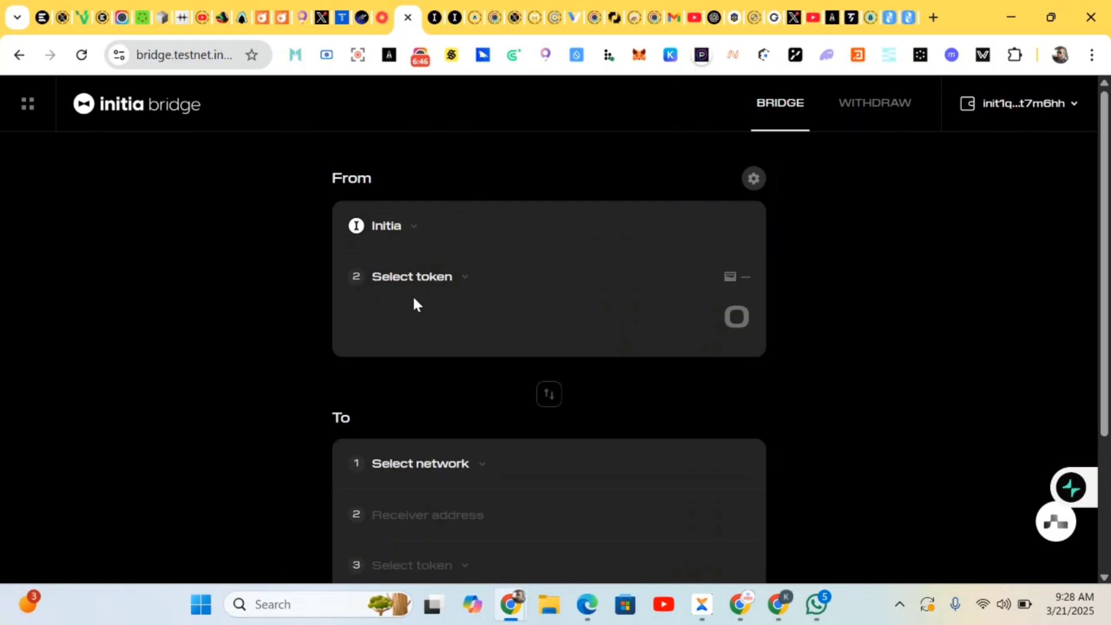
scroll(442, 412, down, 1)
click(422, 388)
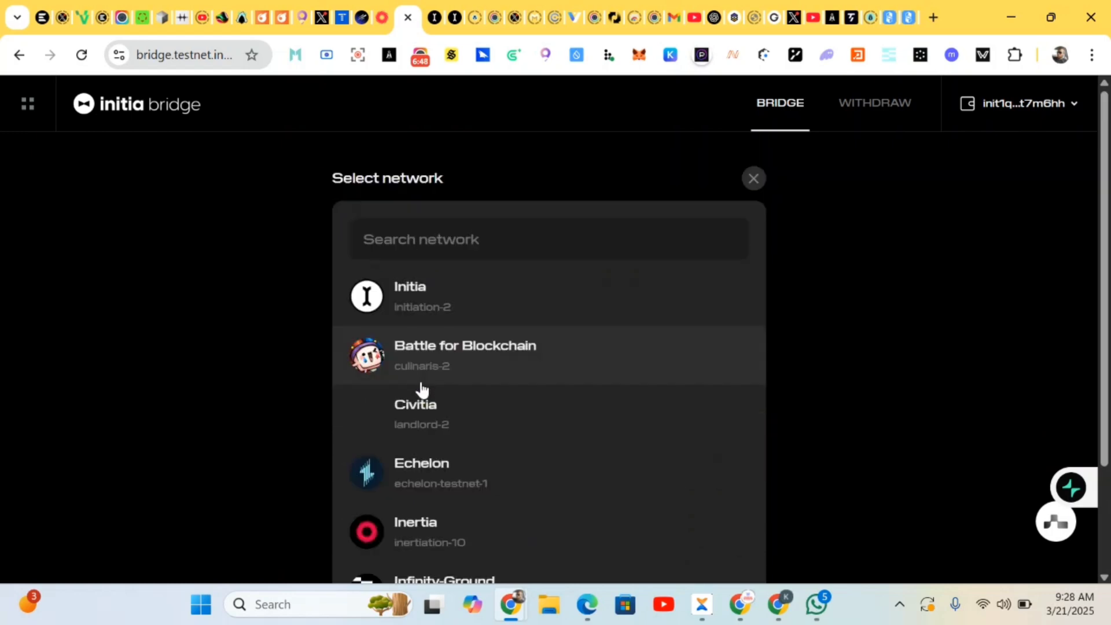
click(427, 524)
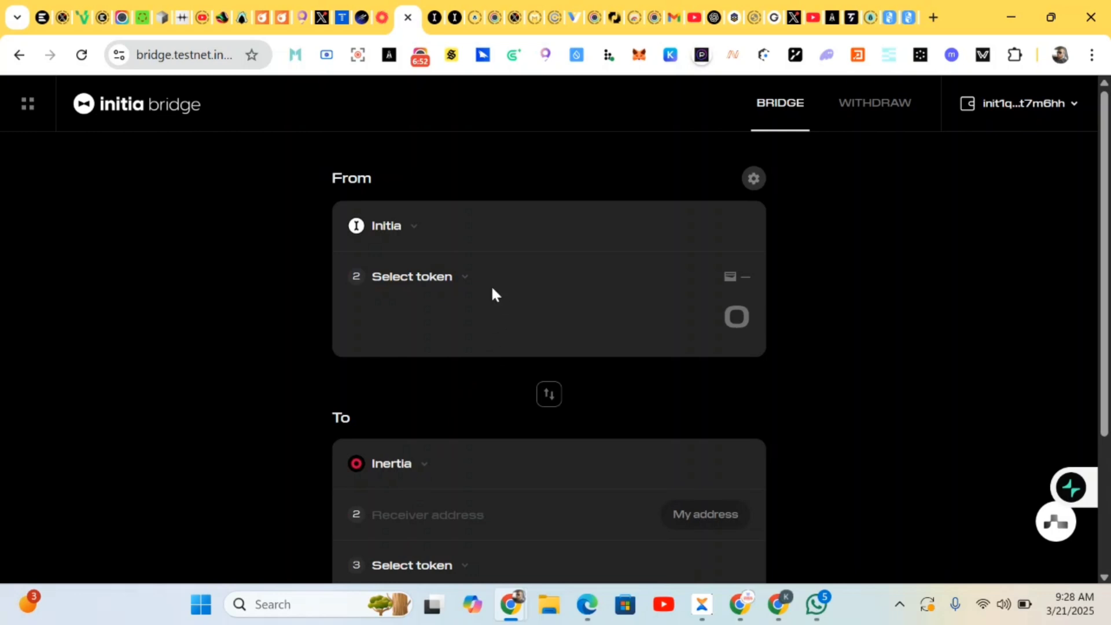
Choose USDC as the source token and fill in the connected wallet's own address as the receiver.
click(453, 284)
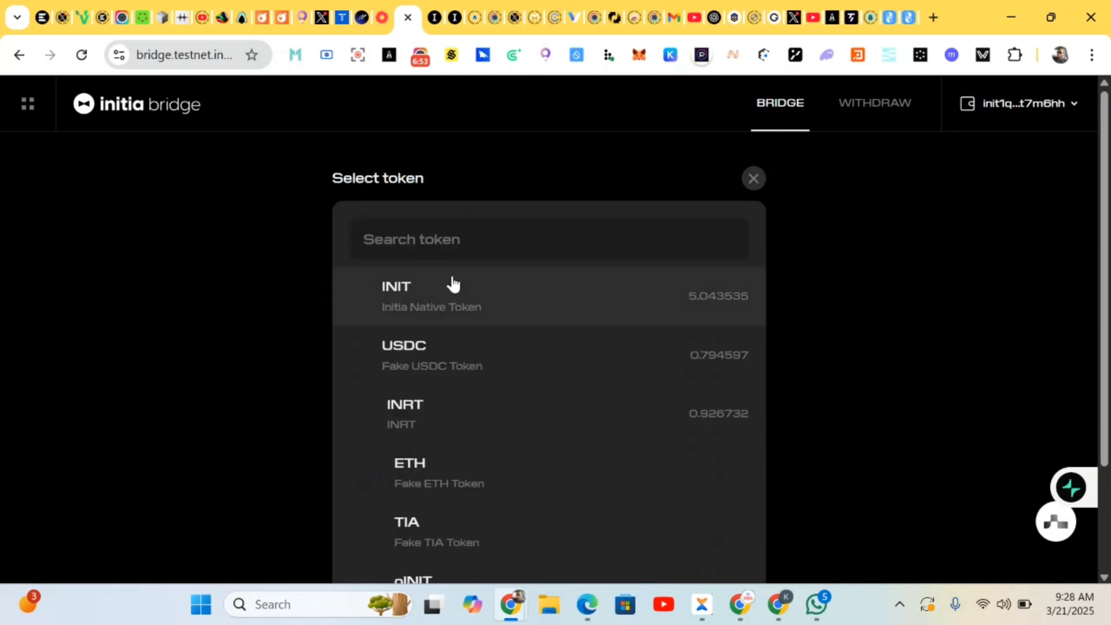
click(443, 366)
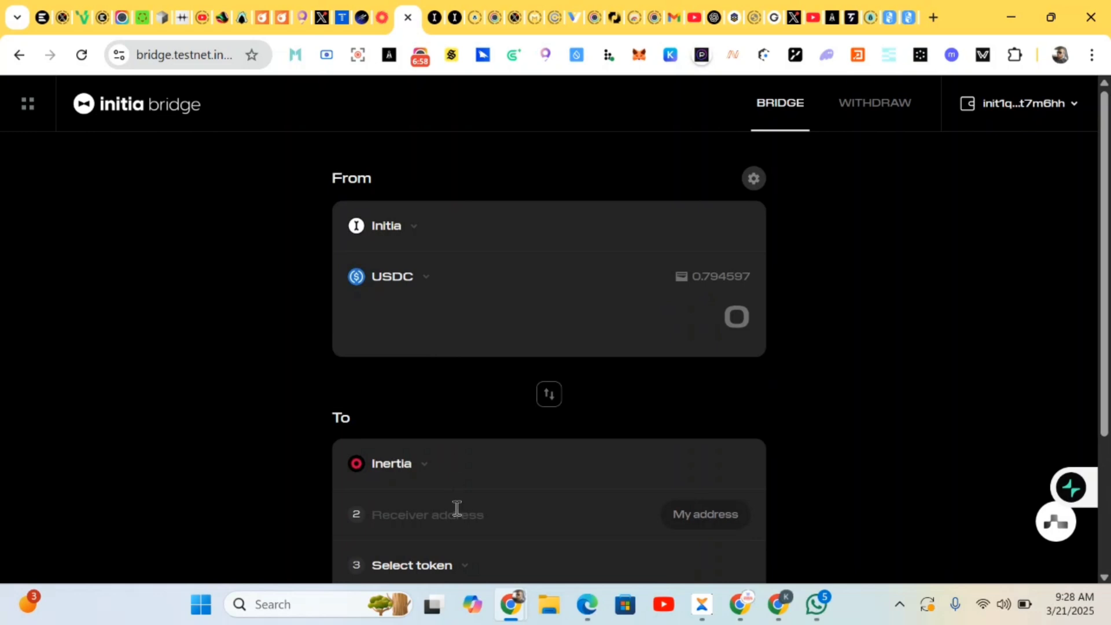
scroll(454, 512, down, 1)
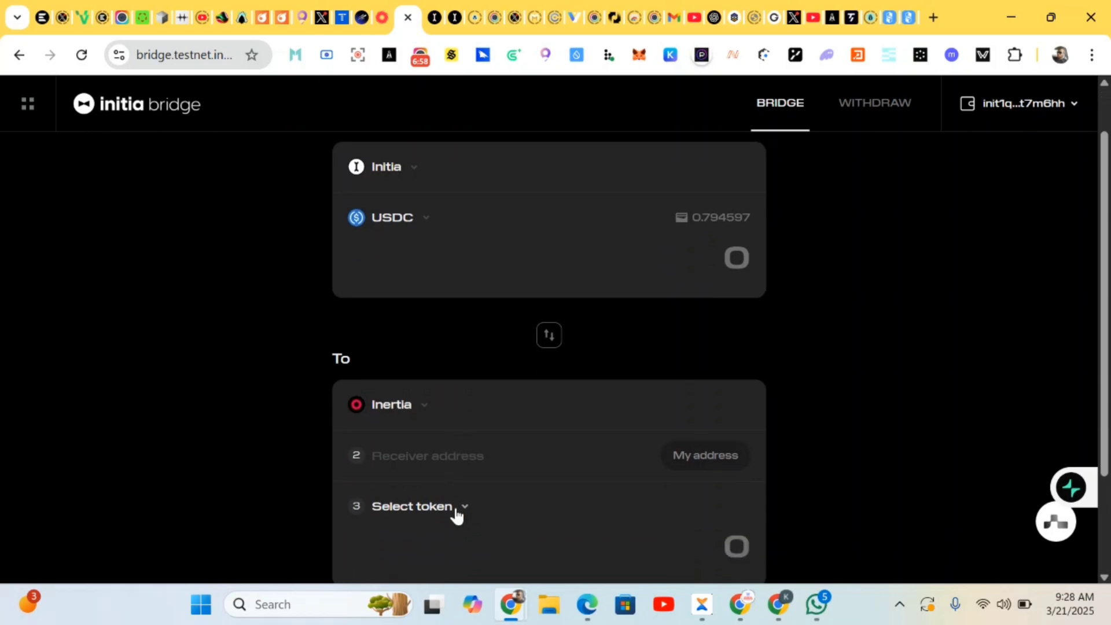
click(683, 458)
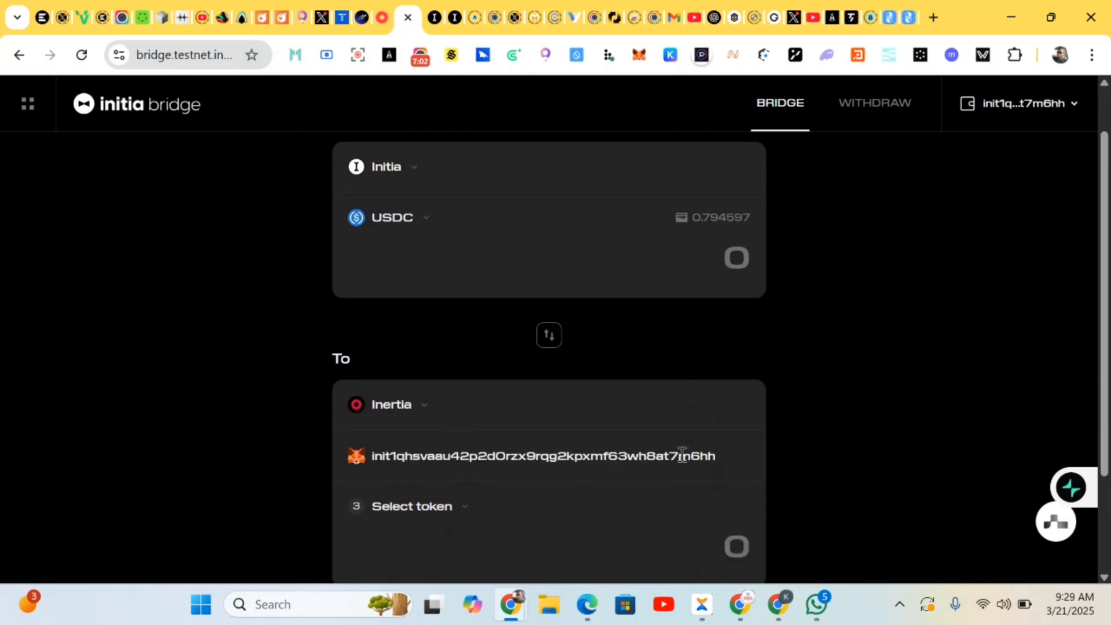
Choose USDC as the token to receive on Inertia.
scroll(391, 468, down, 1)
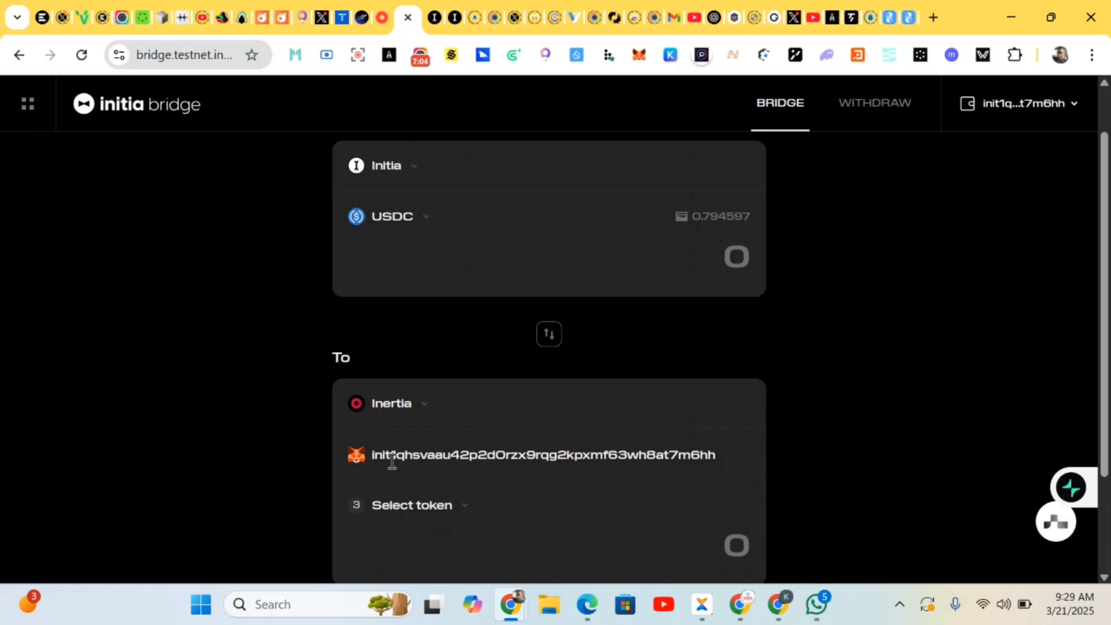
click(420, 429)
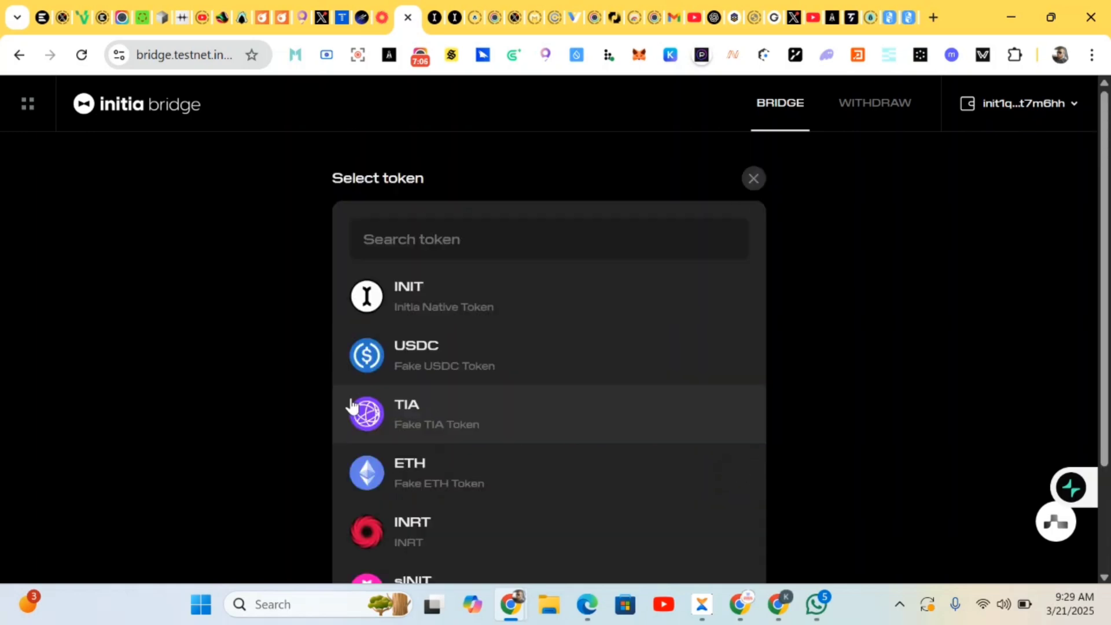
click(429, 364)
scroll(521, 498, down, 3)
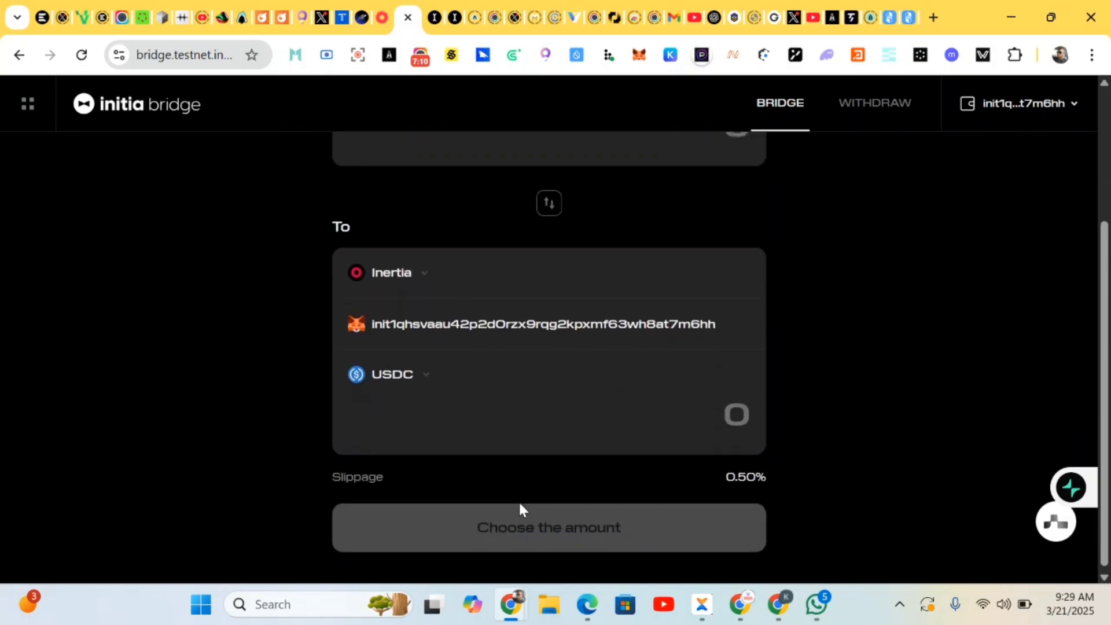
Set the amount of USDC to bridge from Initia to 0.1.
scroll(382, 298, up, 3)
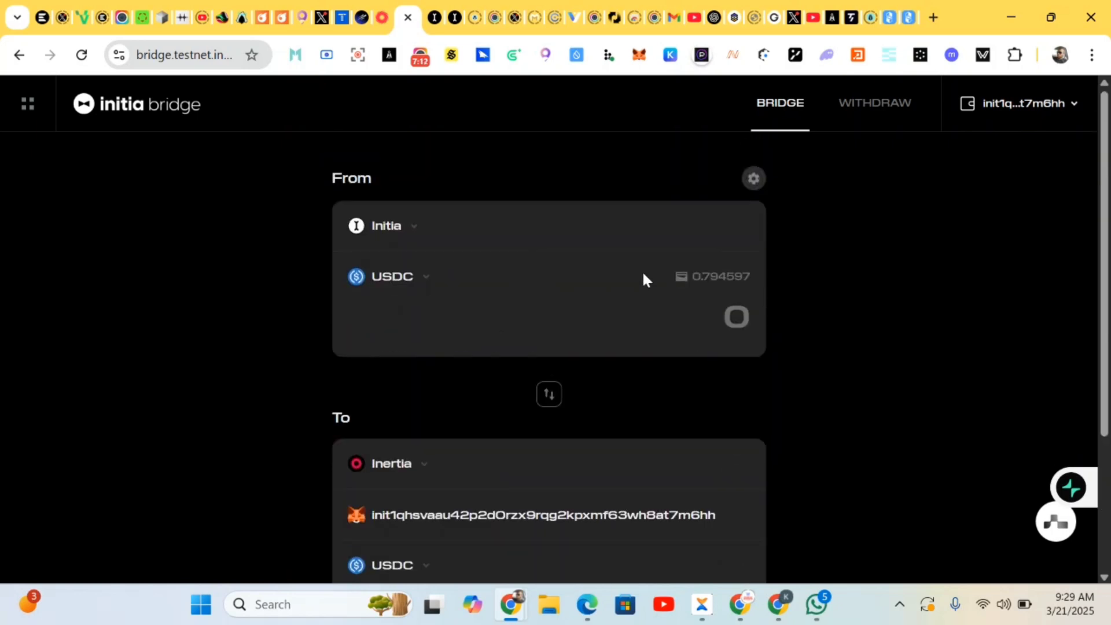
click(735, 319)
text(0)
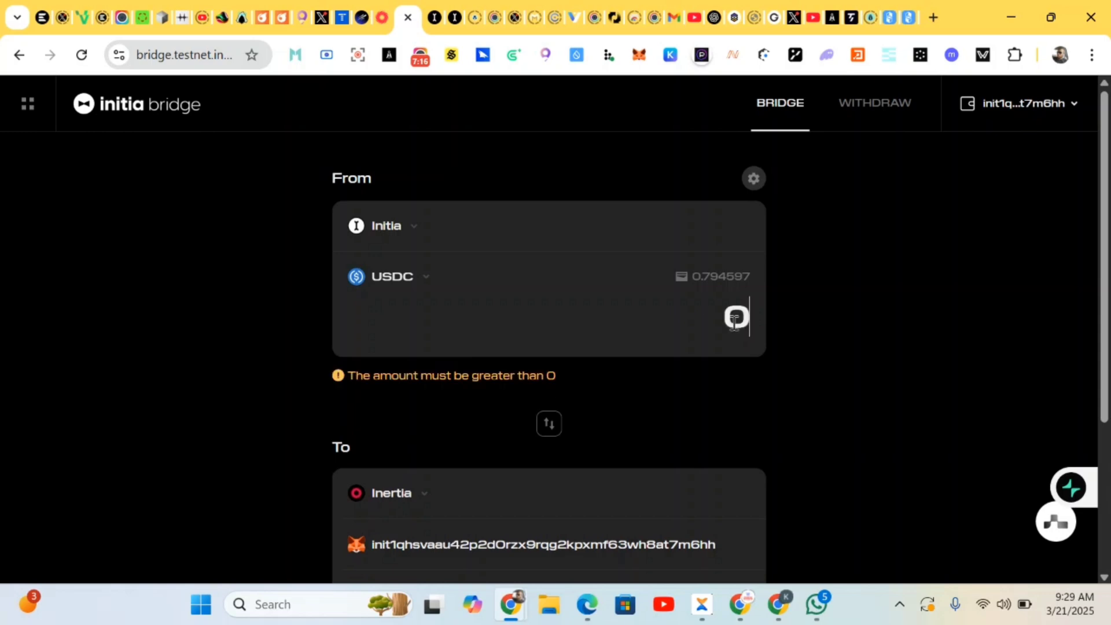
text(.1)
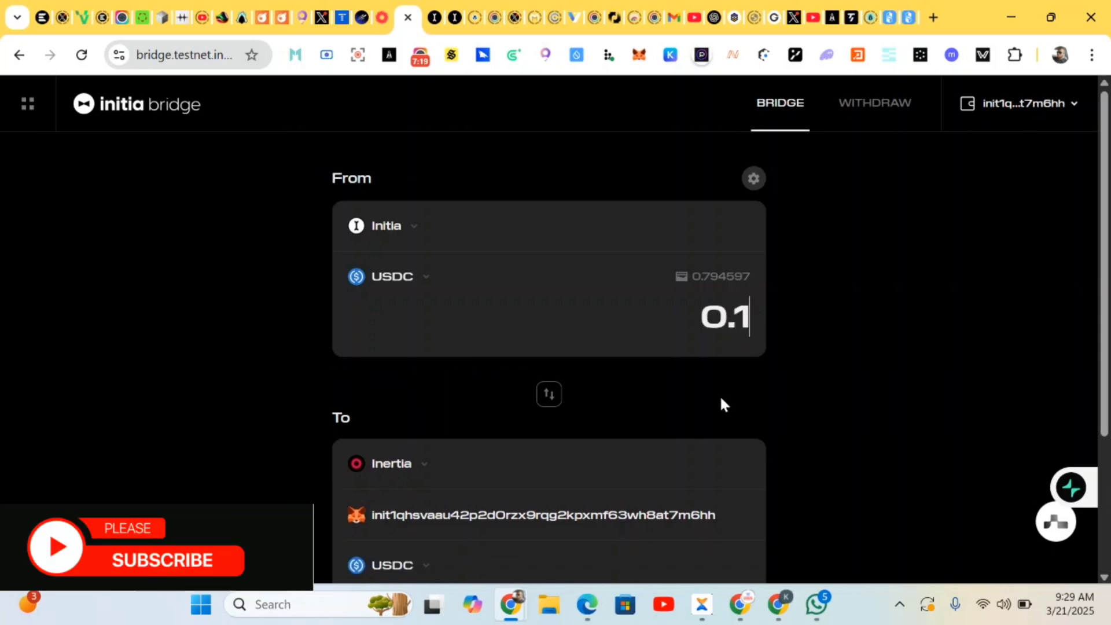
Preview the USDC route, confirm the transfer and approve its InitiateTokenDeposit transaction, opening MetaMask for the pending request.
scroll(720, 395, down, 3)
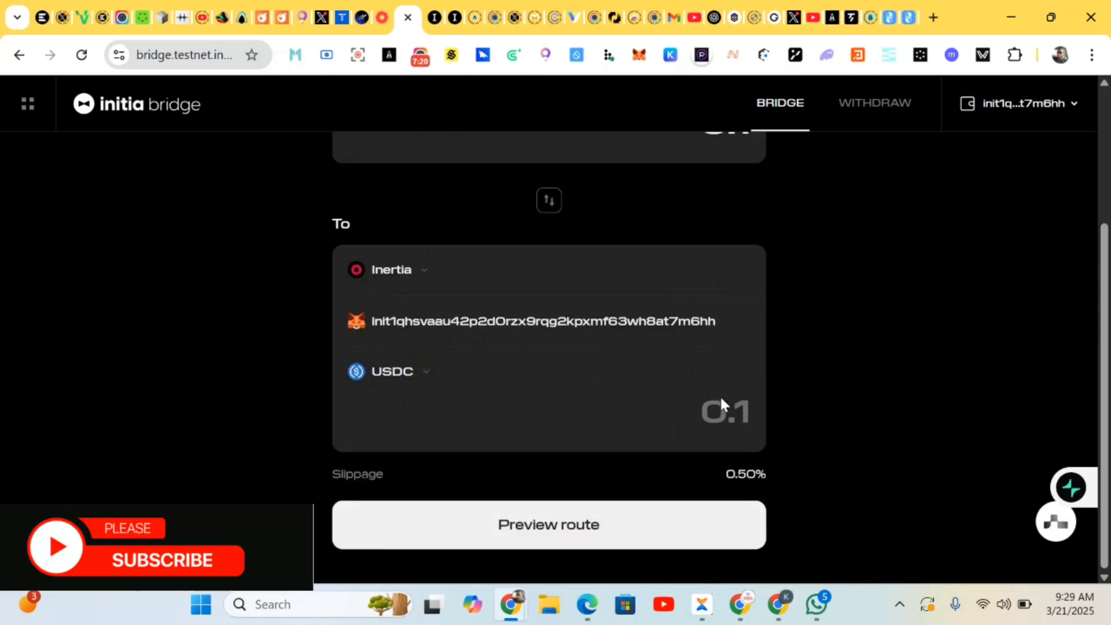
click(644, 522)
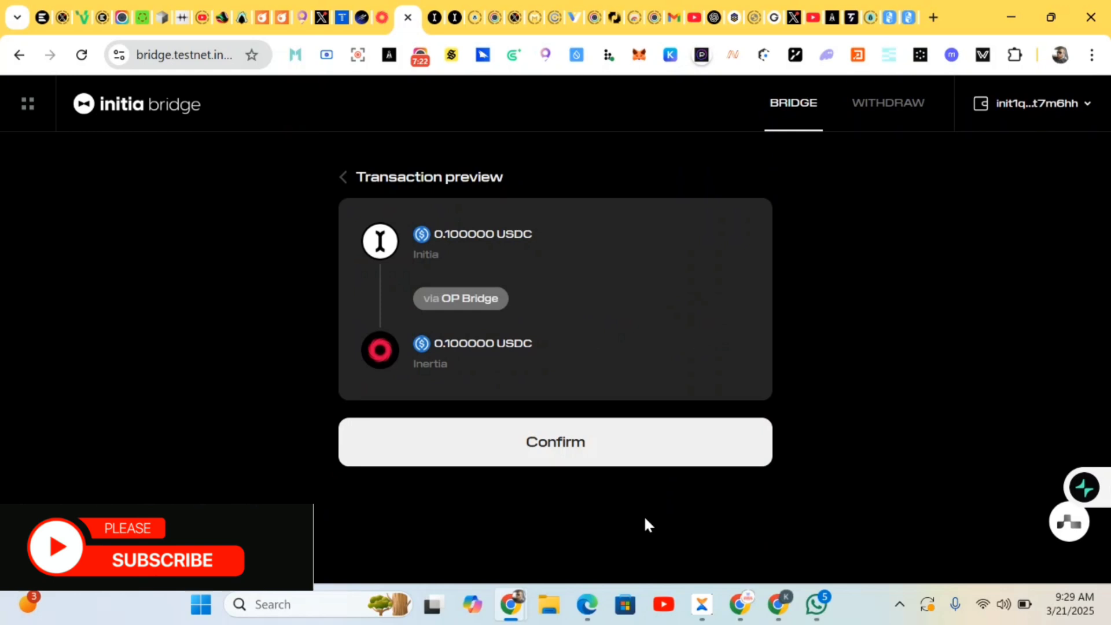
click(553, 448)
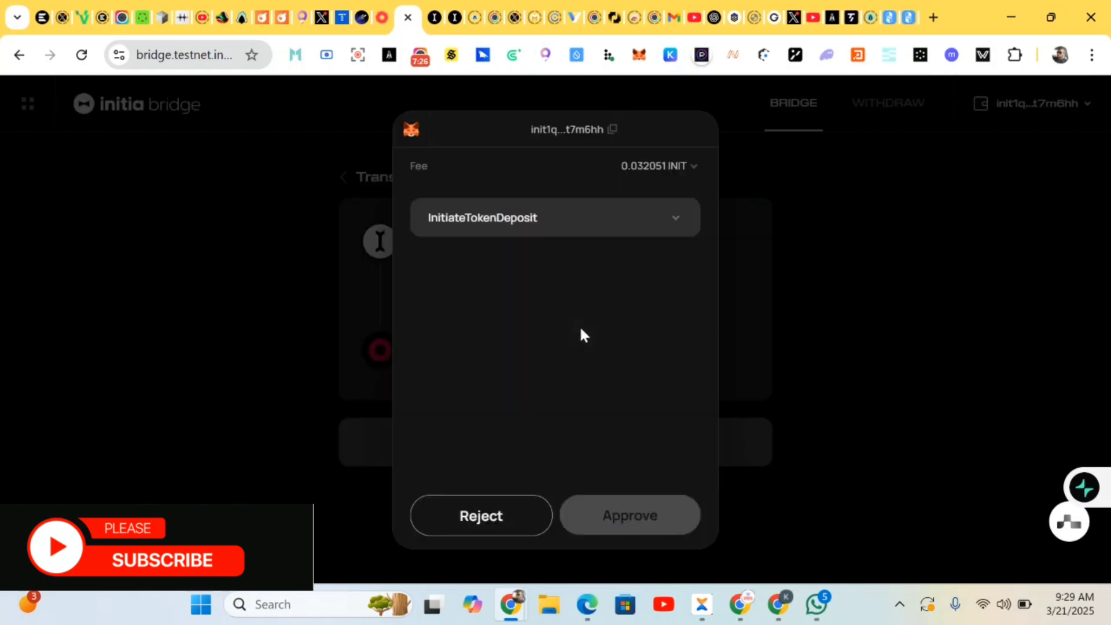
click(617, 517)
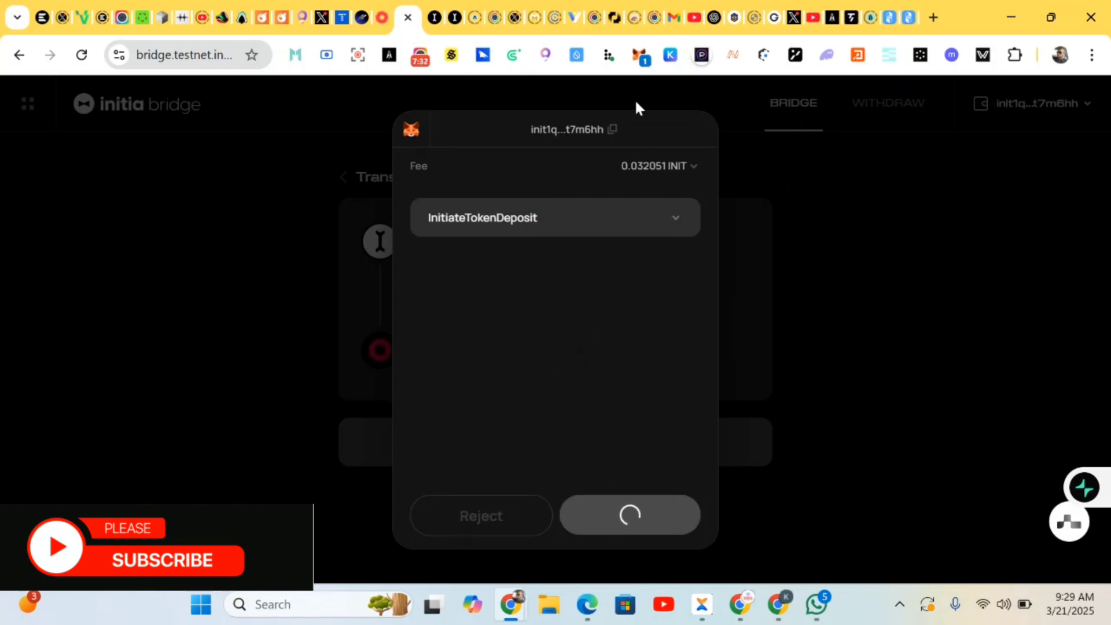
click(639, 55)
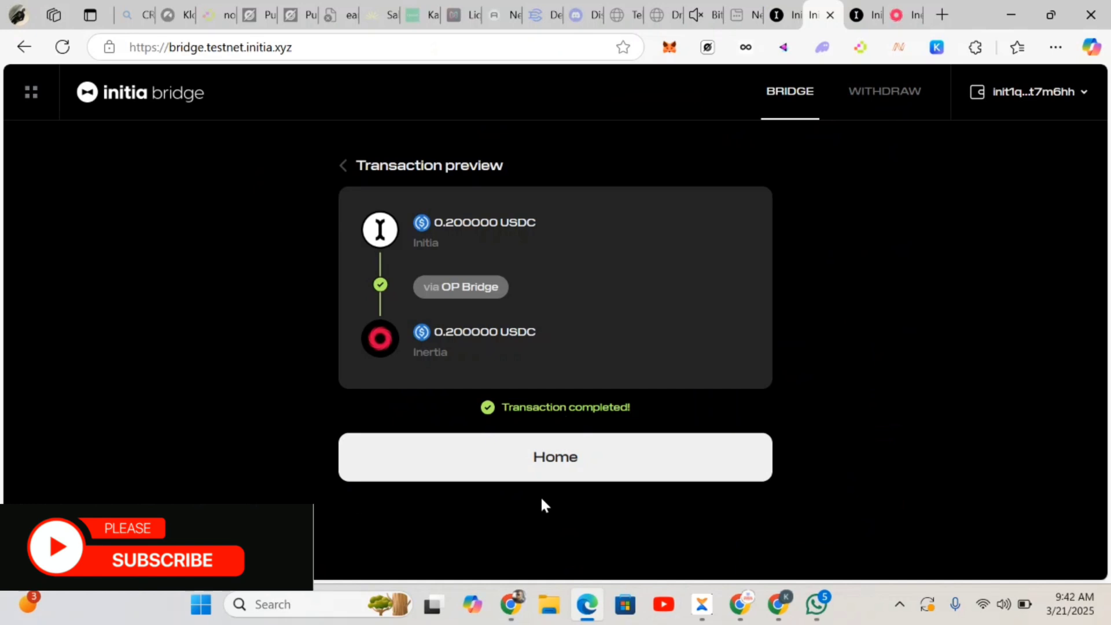
Return from the completed USDC transfer to the bridge form and choose ETH as the source token.
click(507, 484)
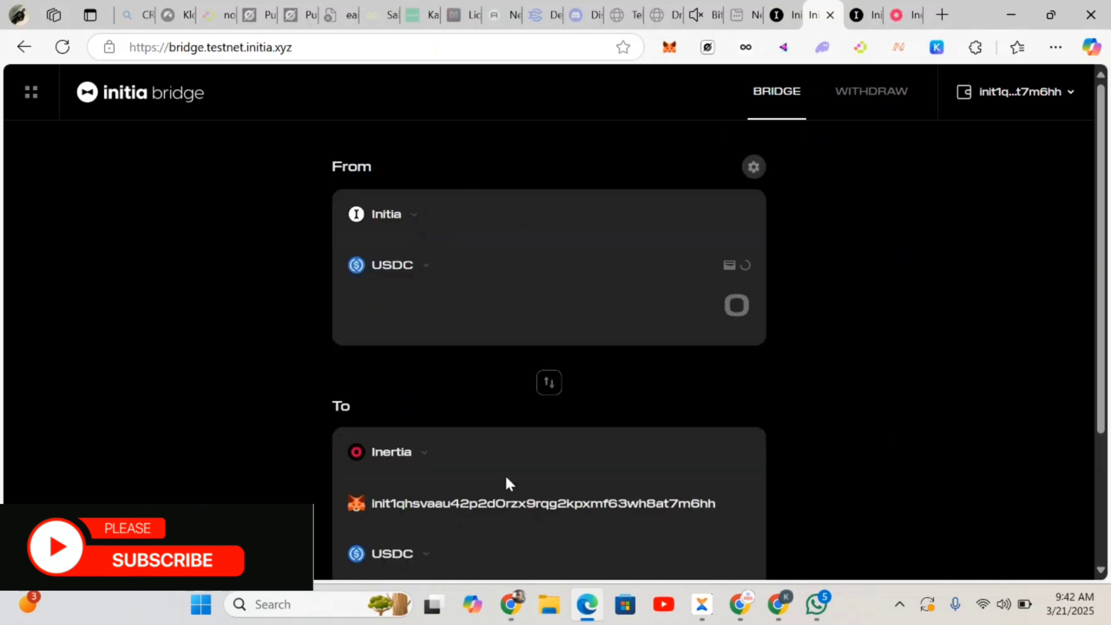
click(420, 277)
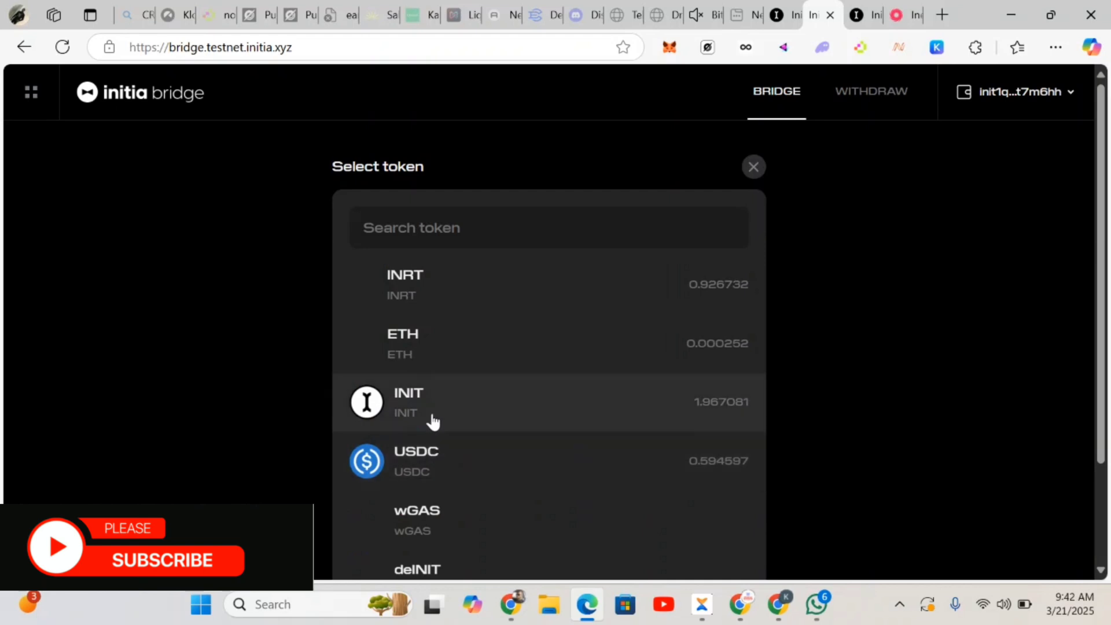
click(443, 347)
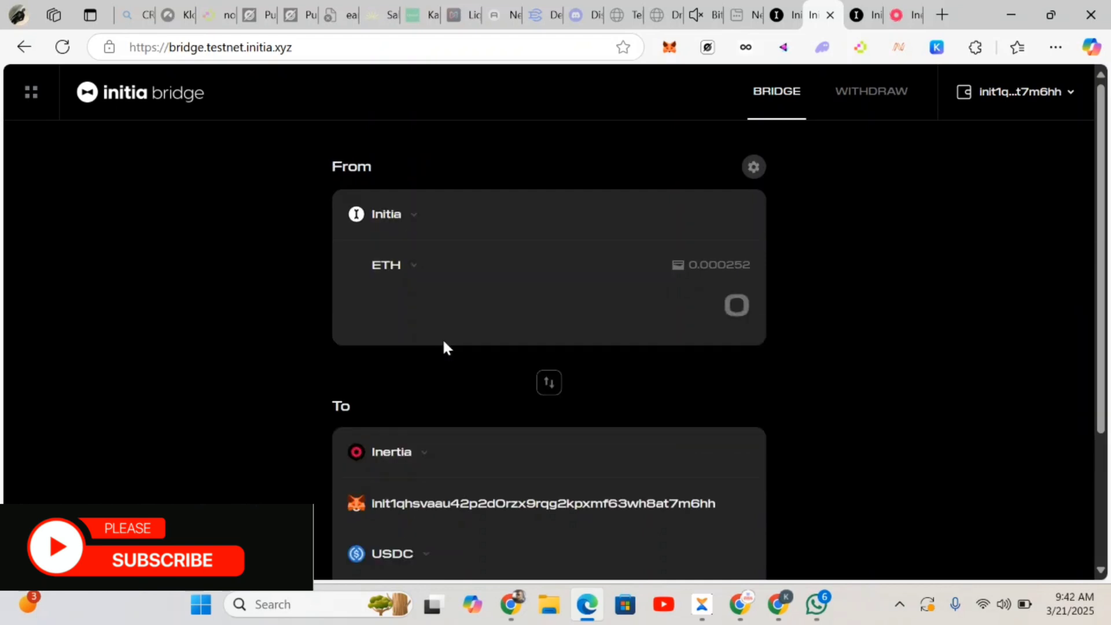
scroll(415, 387, down, 3)
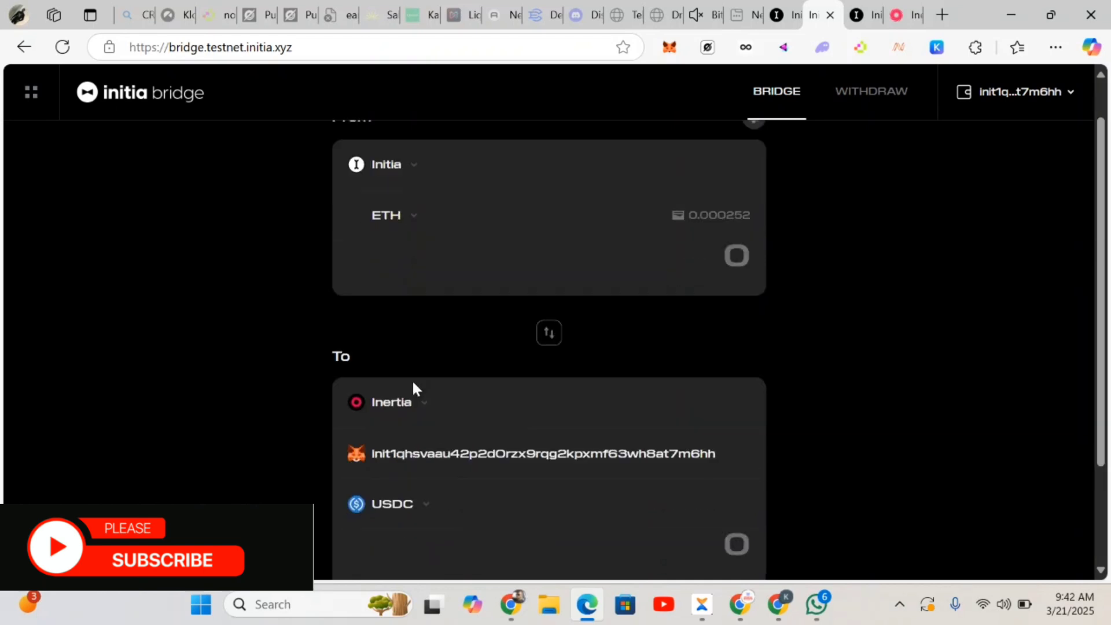
click(415, 371)
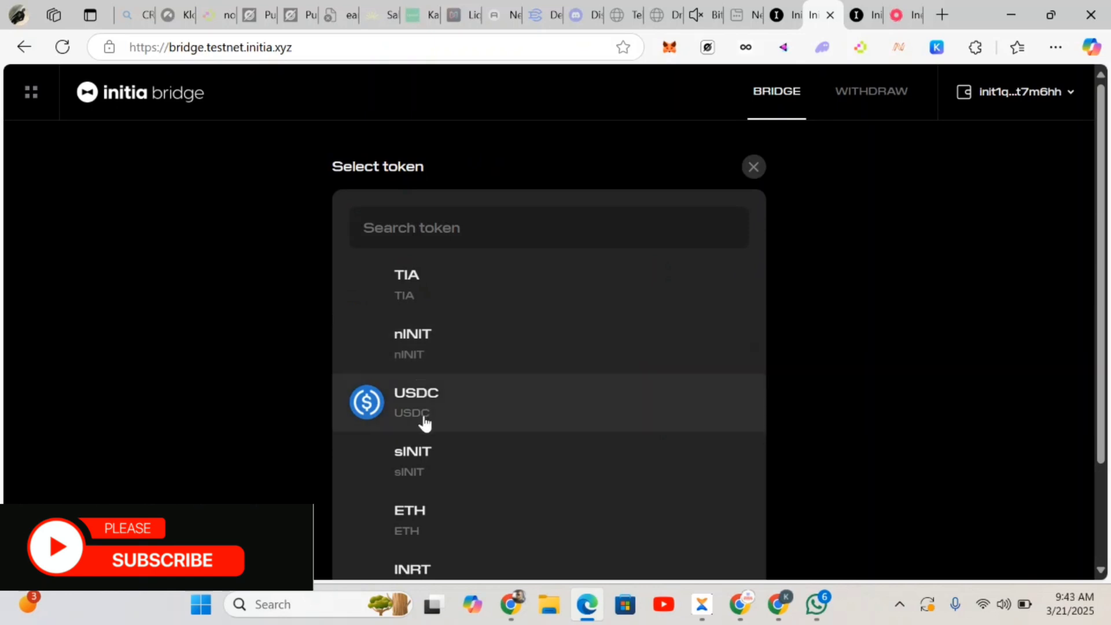
scroll(400, 373, down, 2)
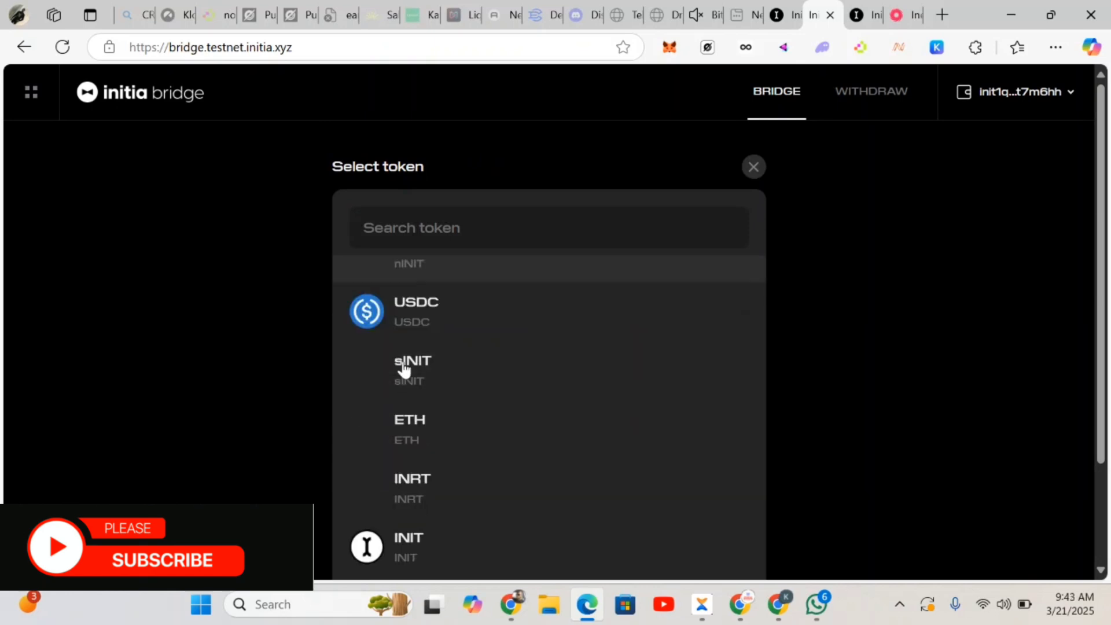
click(404, 387)
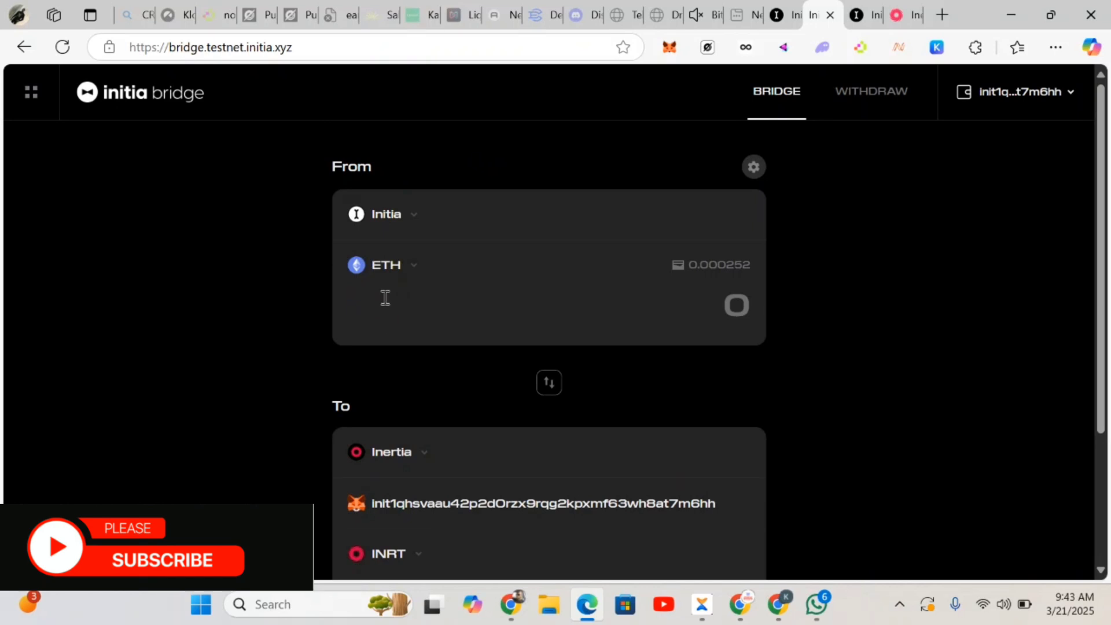
Choose ETH as the token to receive on Inertia.
click(419, 552)
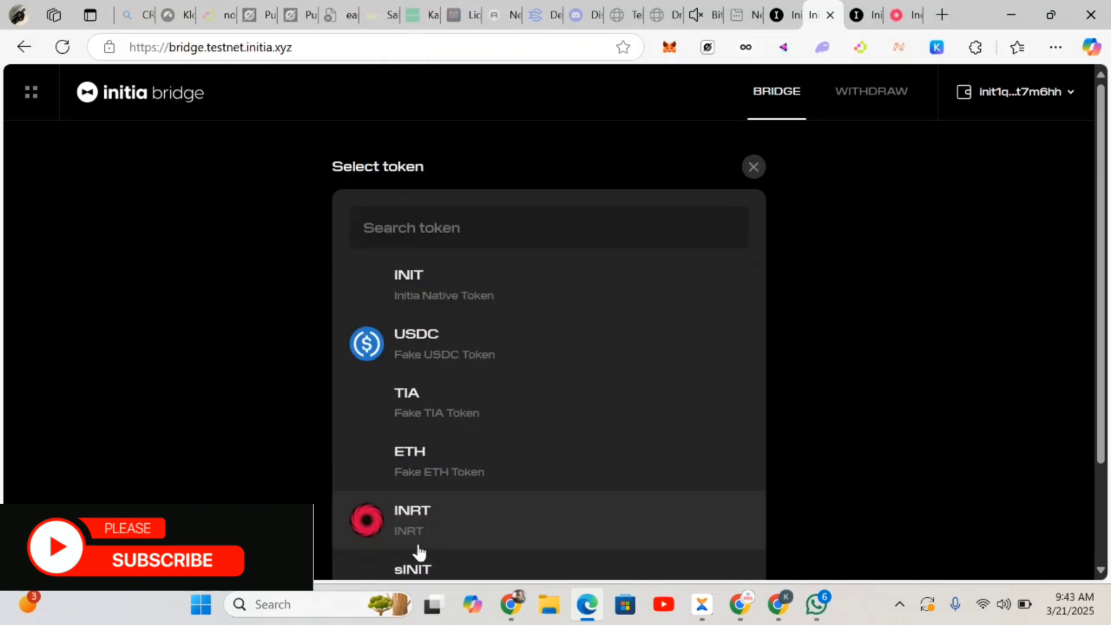
click(404, 486)
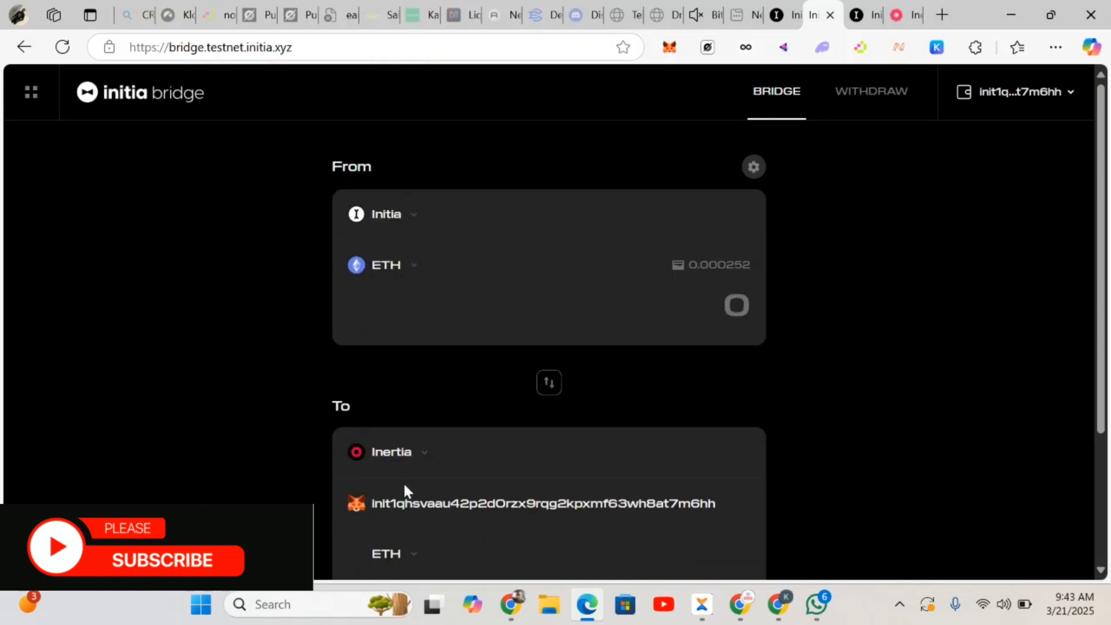
scroll(407, 476, down, 2)
scroll(615, 310, up, 2)
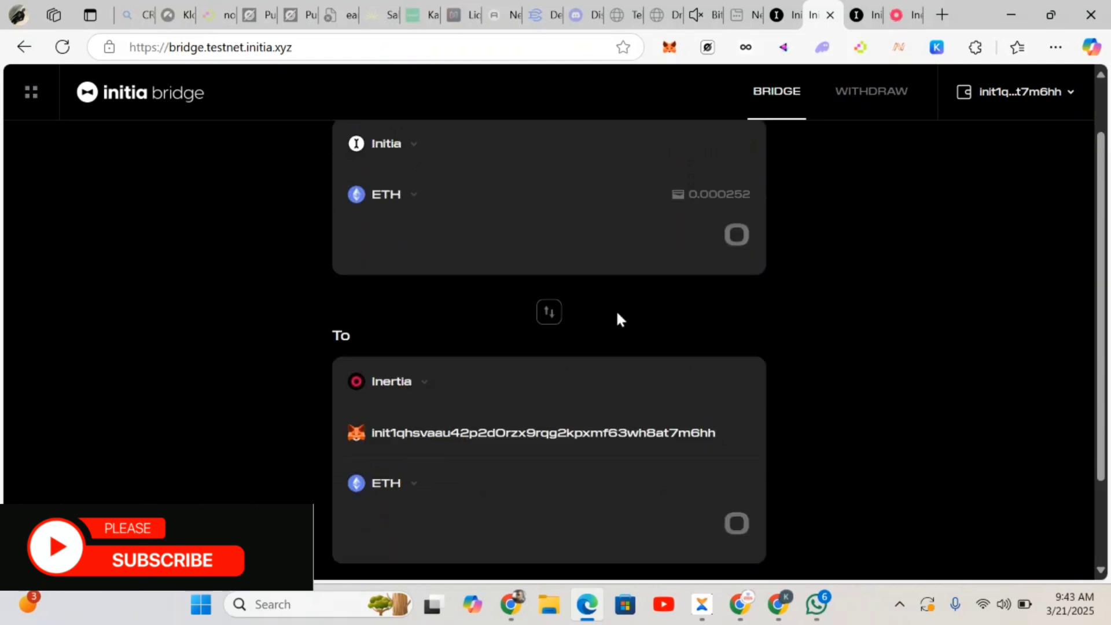
Set the amount of ETH to bridge from Initia to 0.0001.
click(727, 295)
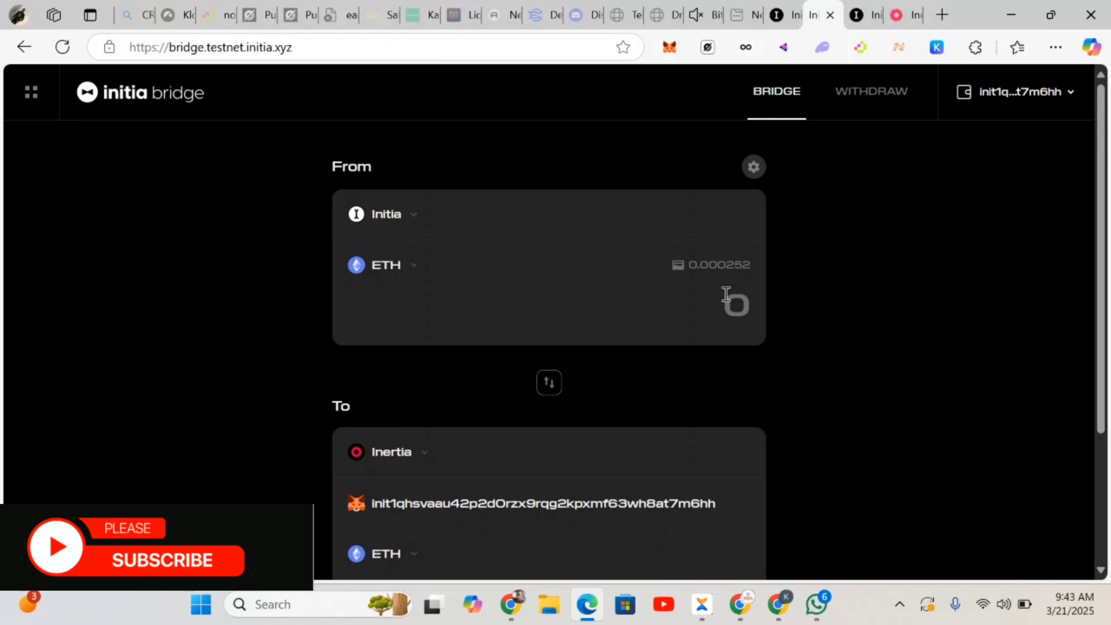
text(0)
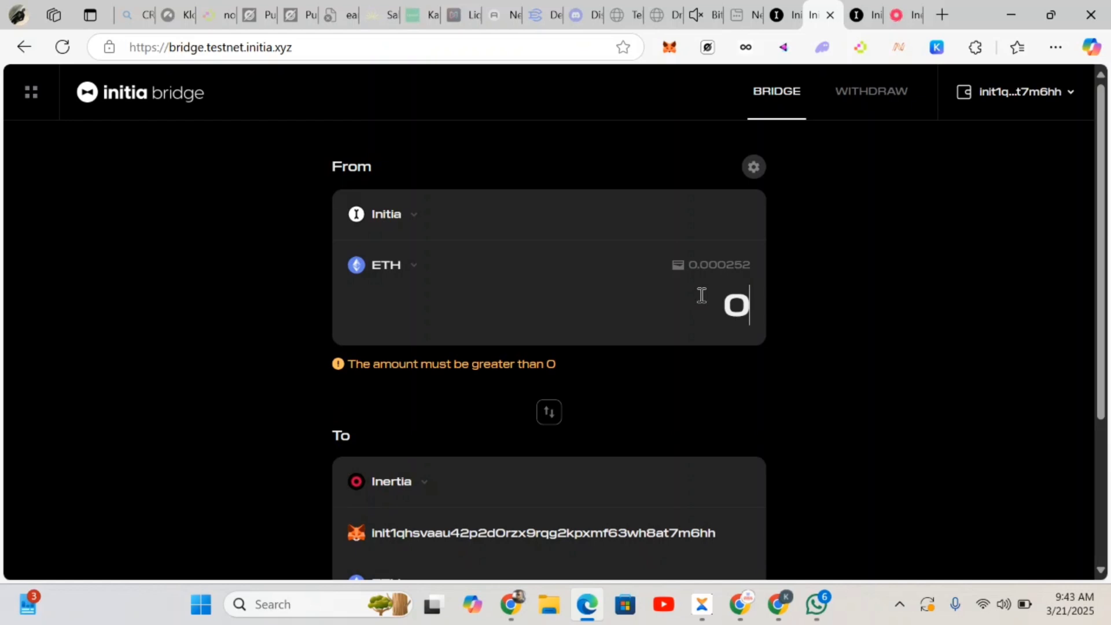
text(.000)
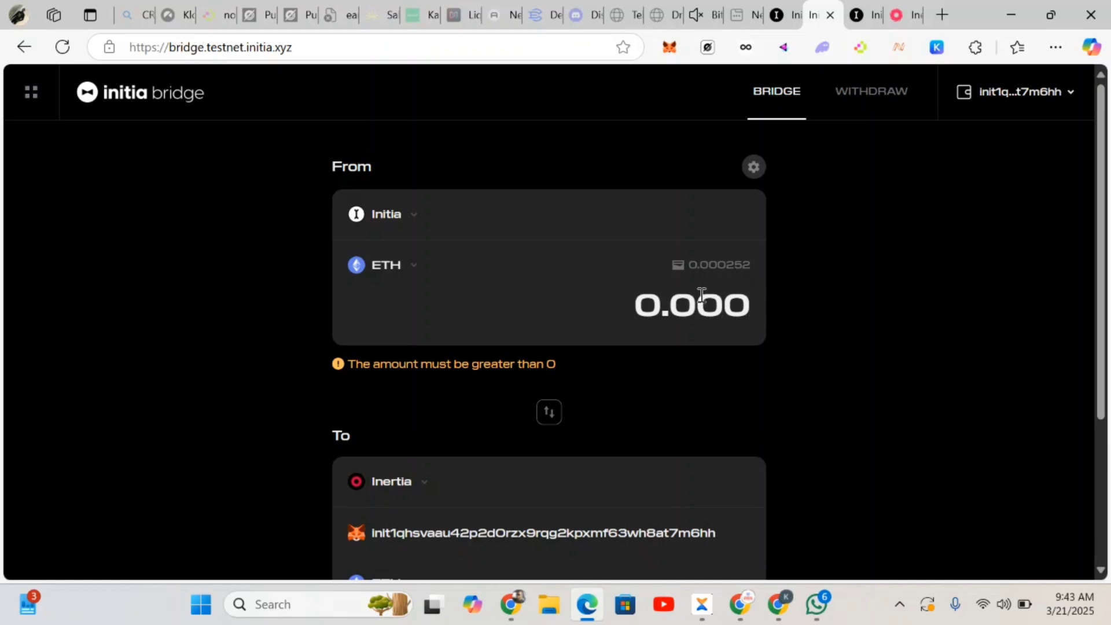
text(1)
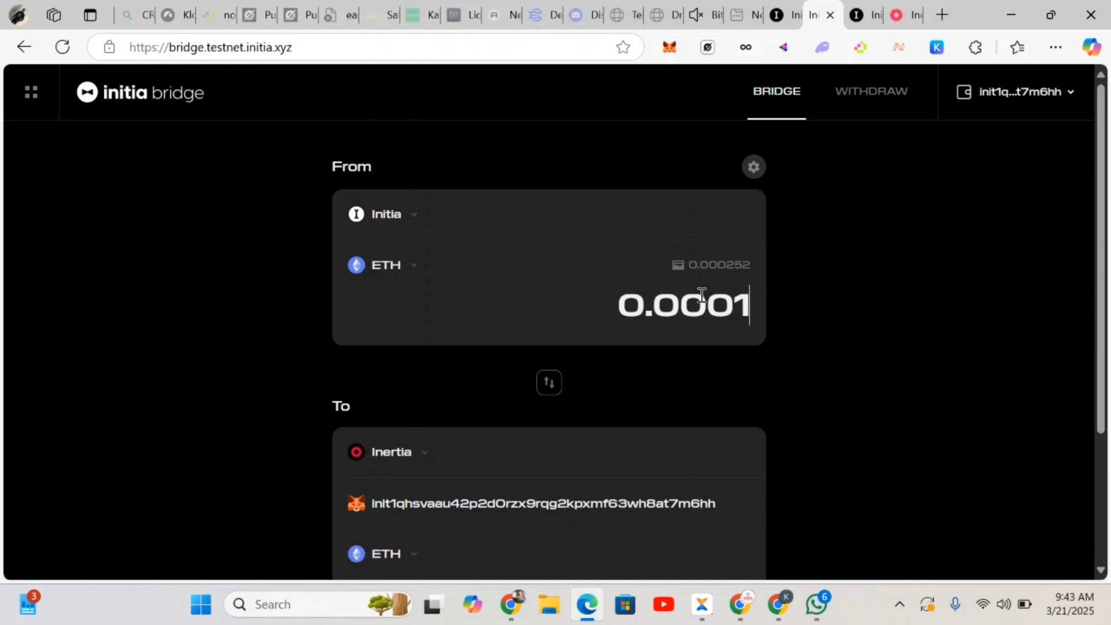
Preview the ETH route and try to bridge it to Inertia, confirming the transfer and approving its InitiateTokenDeposit transaction.
scroll(687, 488, down, 3)
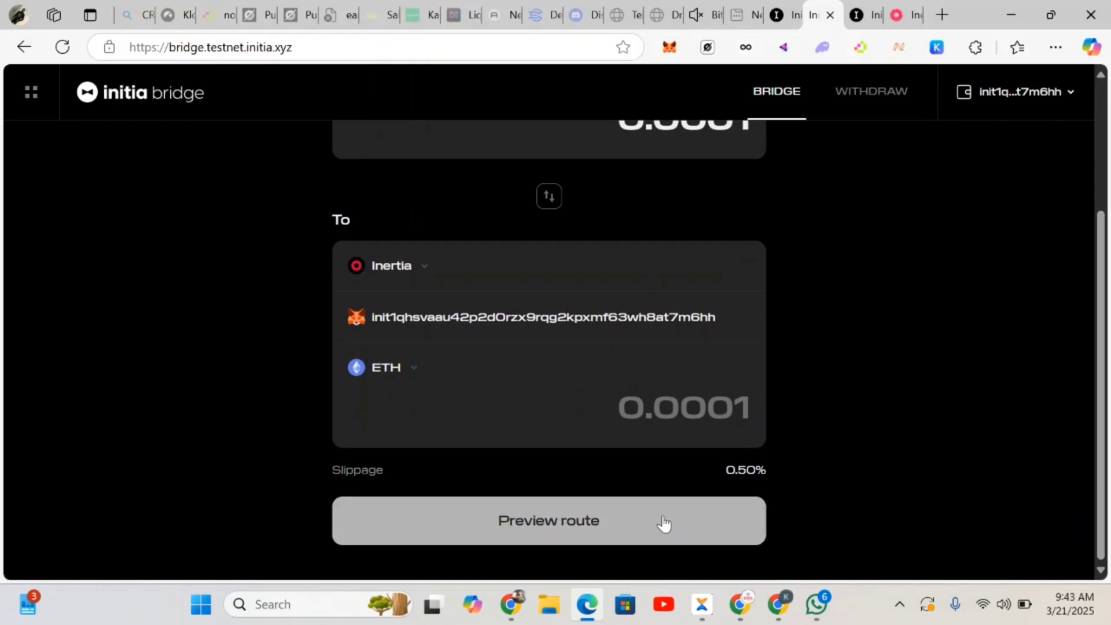
click(649, 527)
click(618, 449)
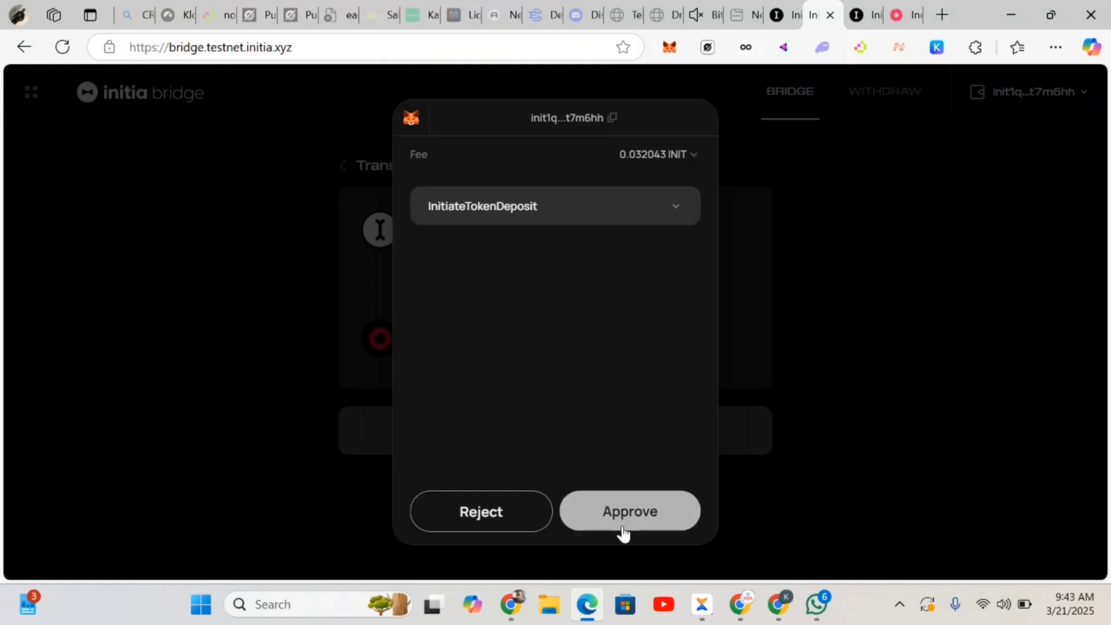
click(623, 529)
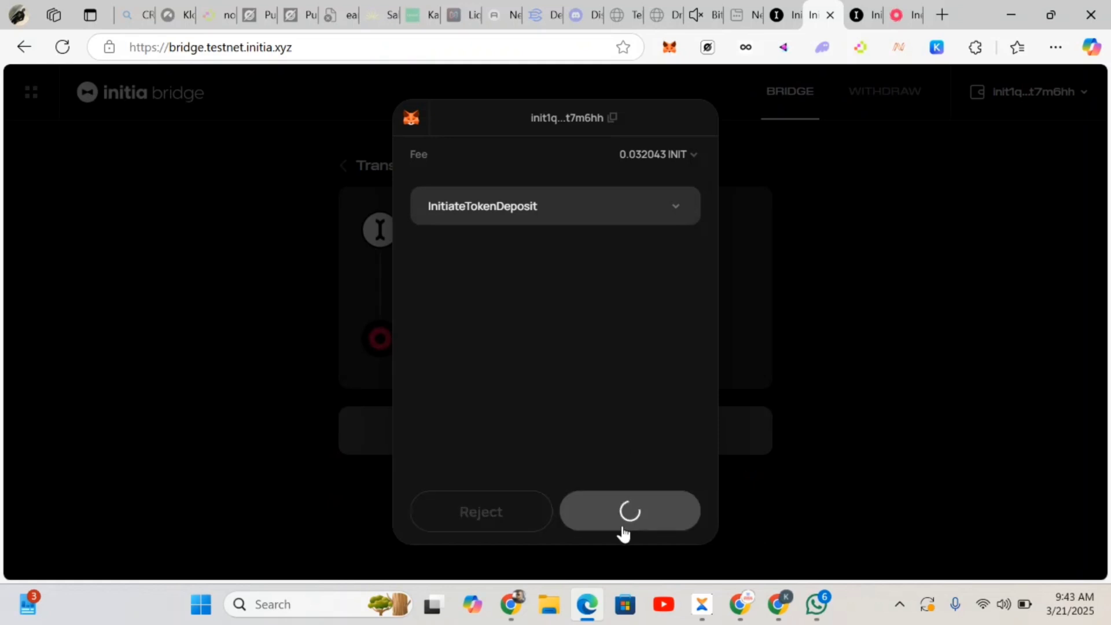
click(623, 527)
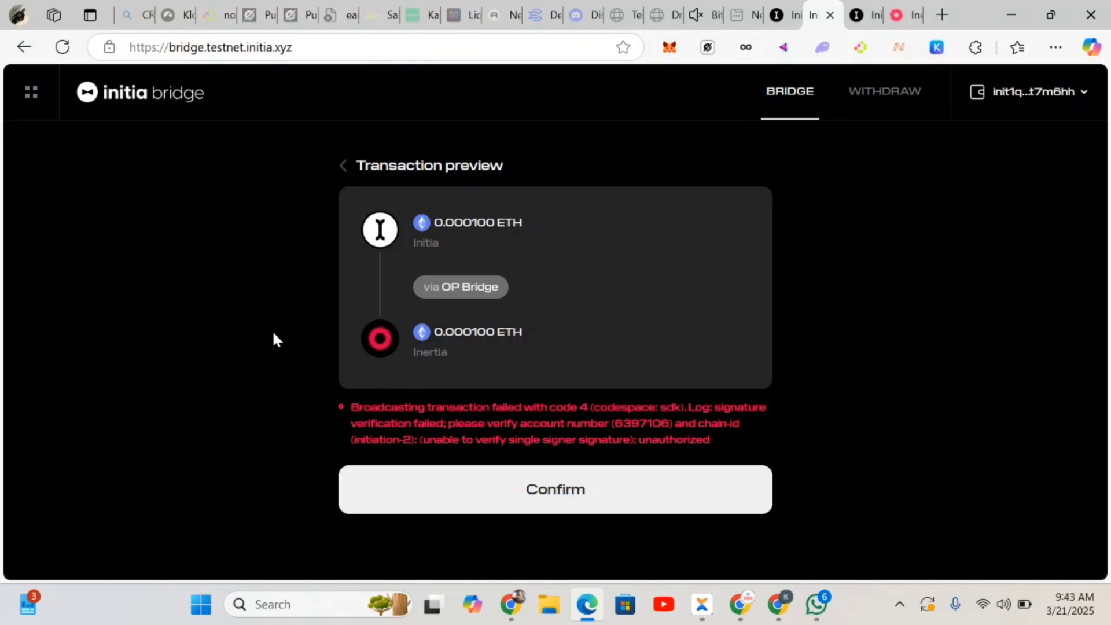
Try confirming the ETH transfer again from the transaction preview, and return to the bridge form.
click(431, 482)
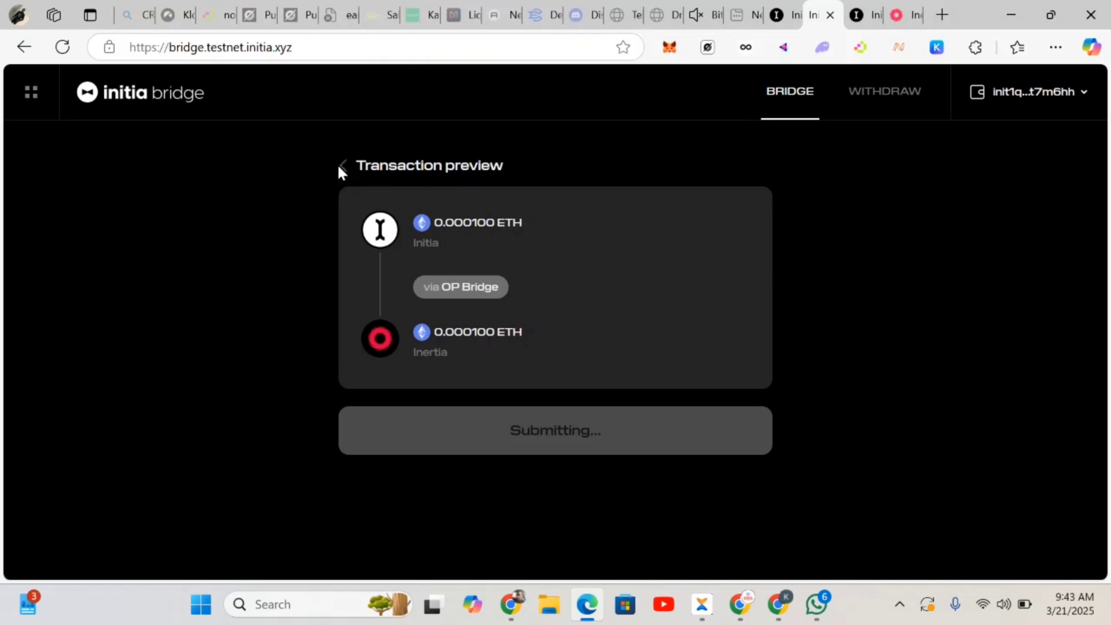
click(598, 527)
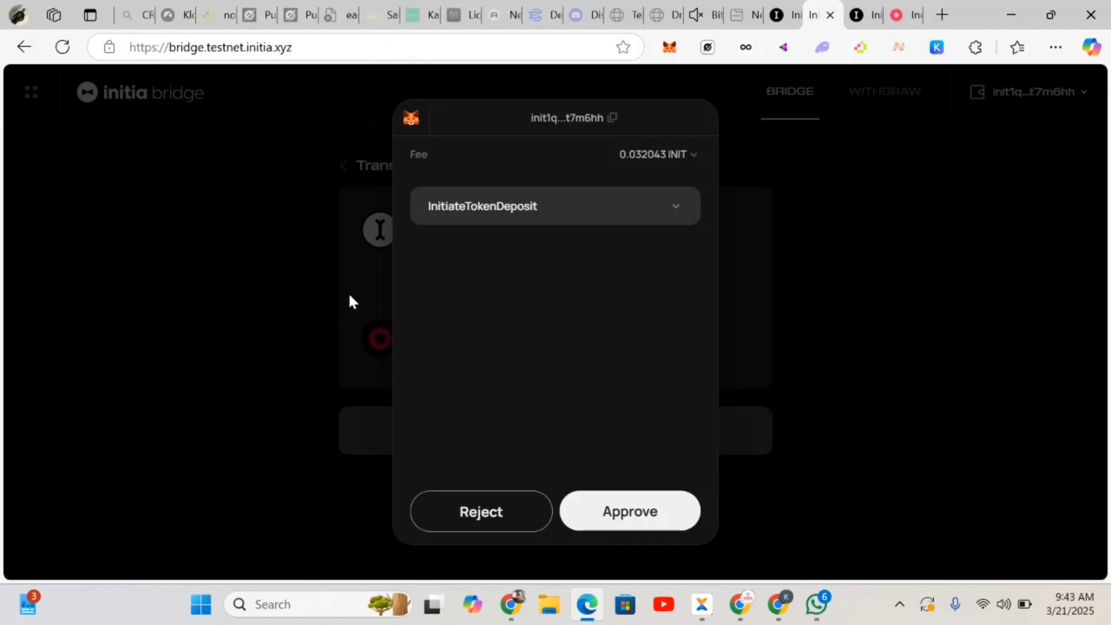
click(343, 165)
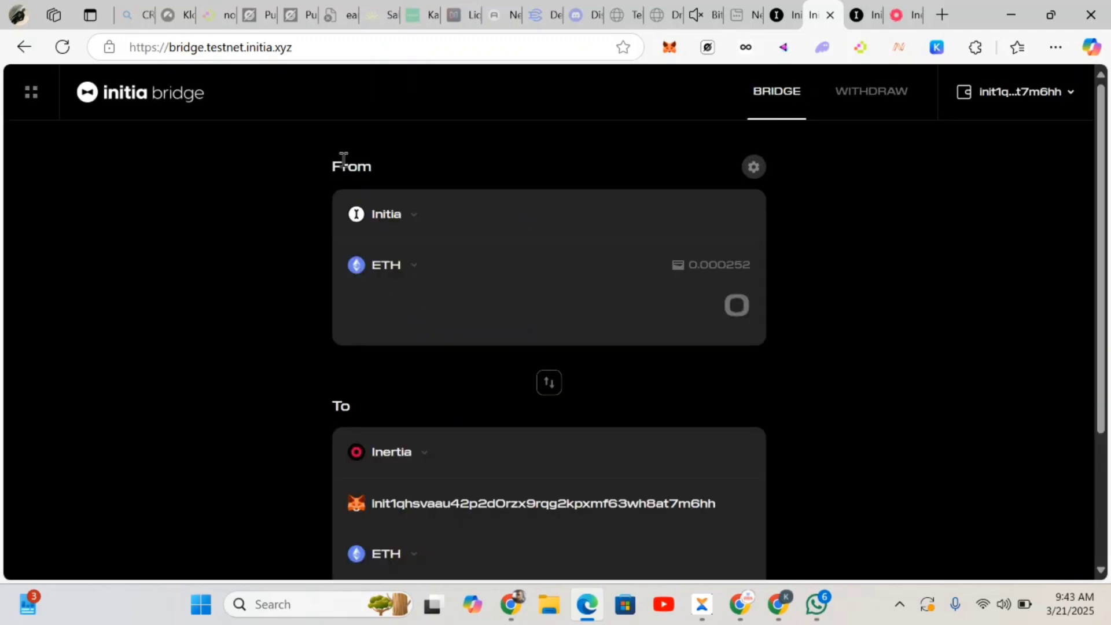
scroll(491, 305, down, 3)
scroll(491, 305, up, 3)
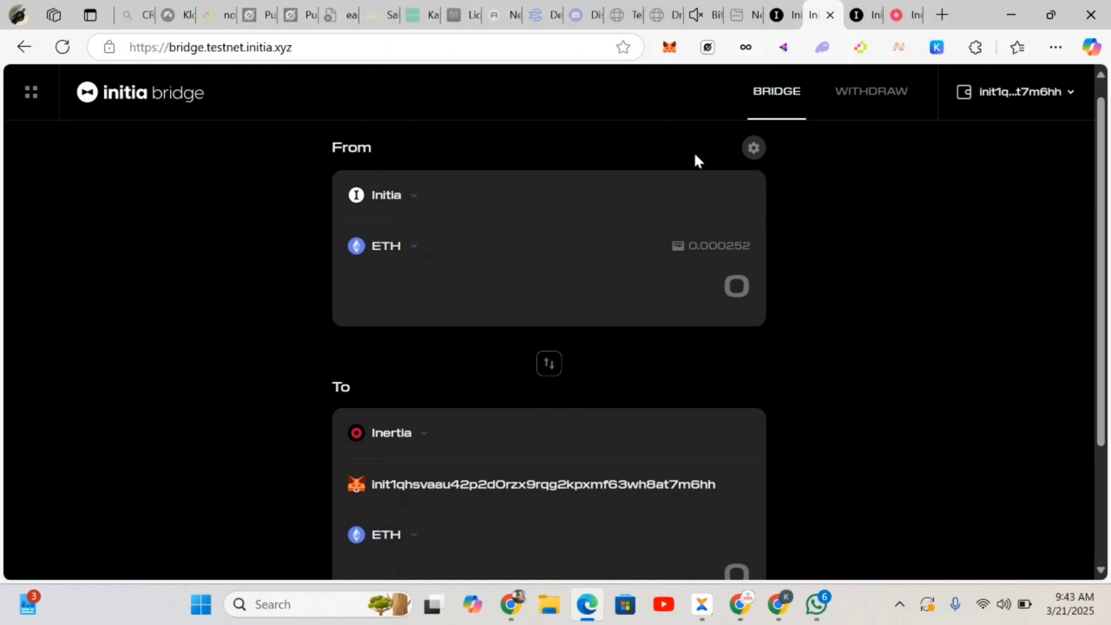
Switch to the Inertia INRT.FI page and connect the MetaMask wallet.
click(861, 18)
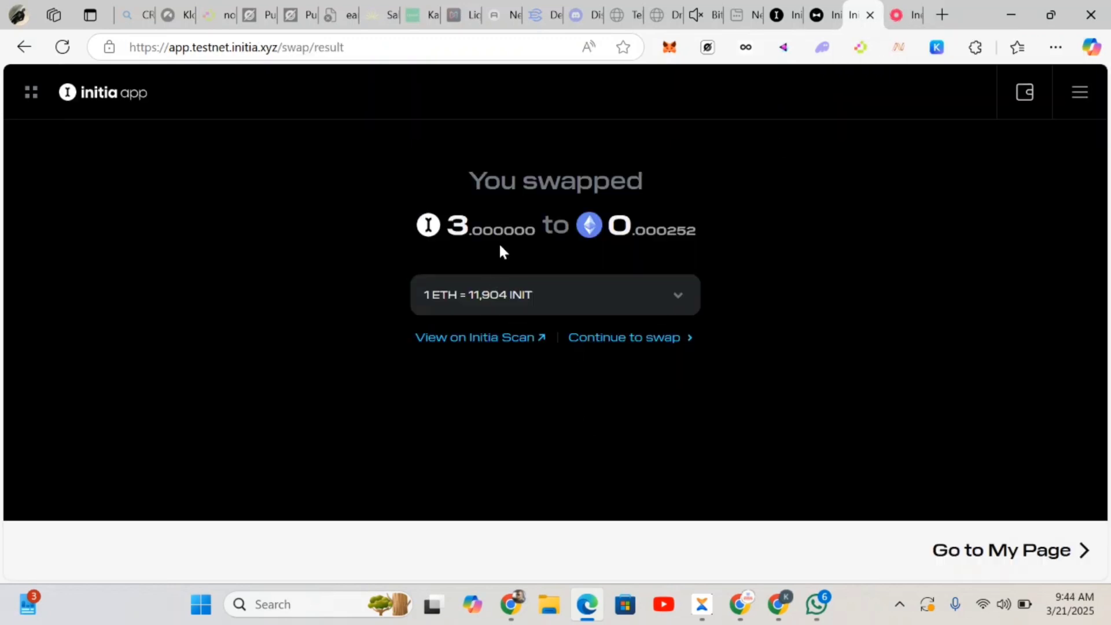
click(898, 23)
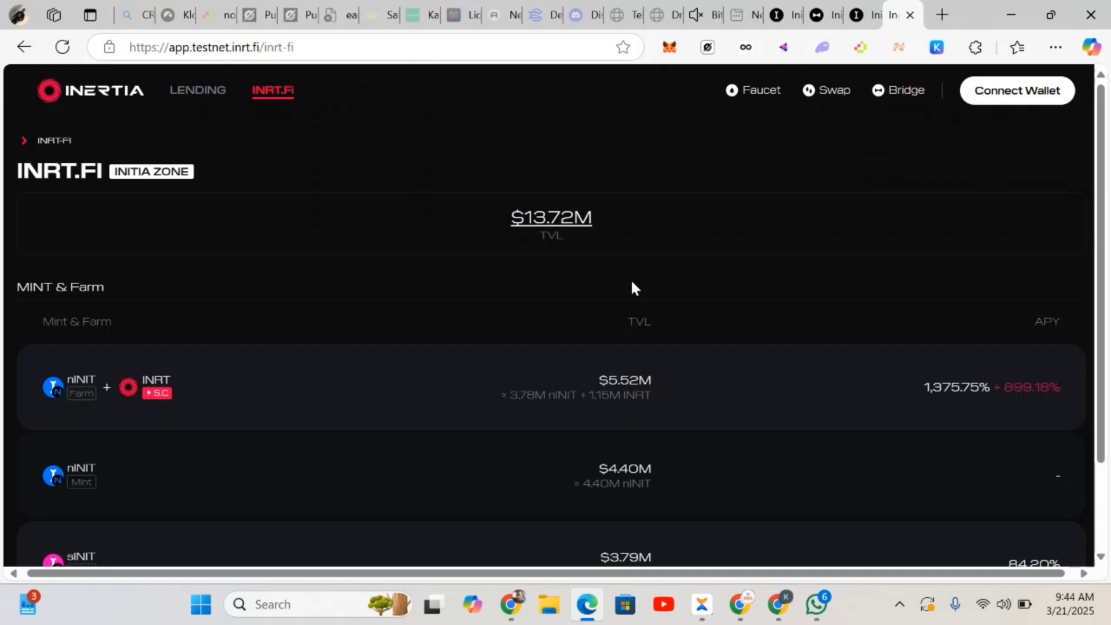
click(997, 90)
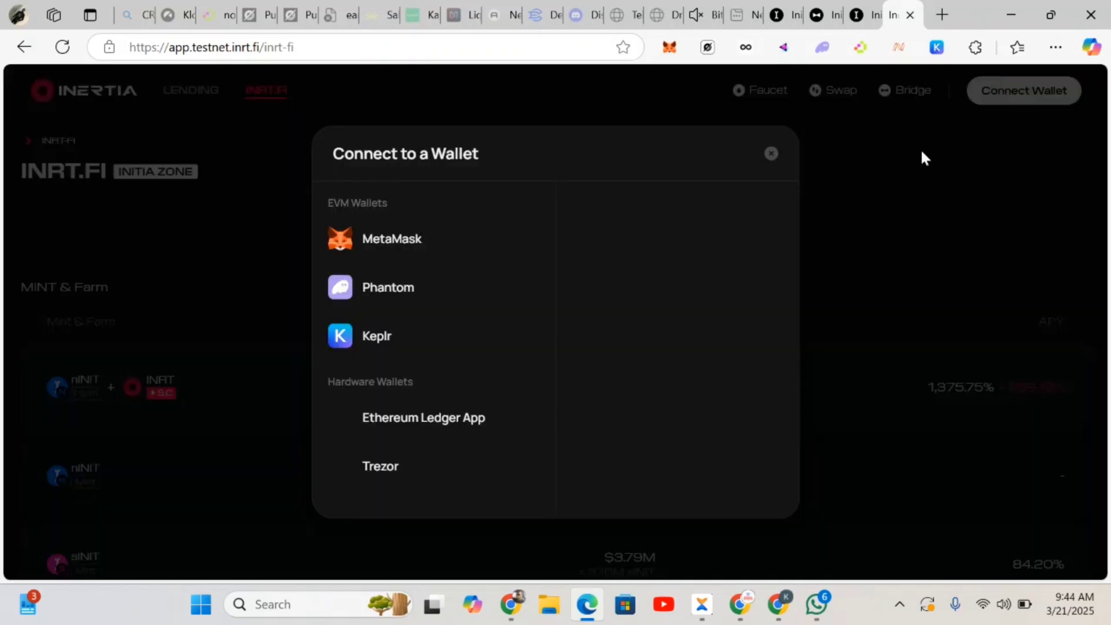
click(429, 241)
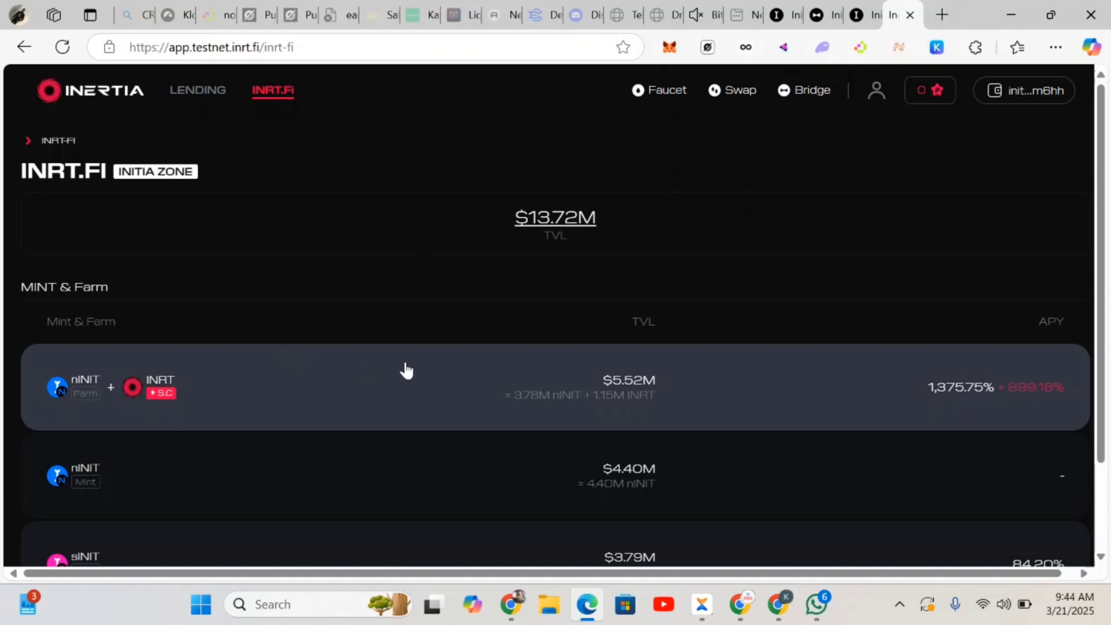
Open the sINIT mint page and set the amount of INIT to stake to 0.2.
scroll(386, 453, down, 2)
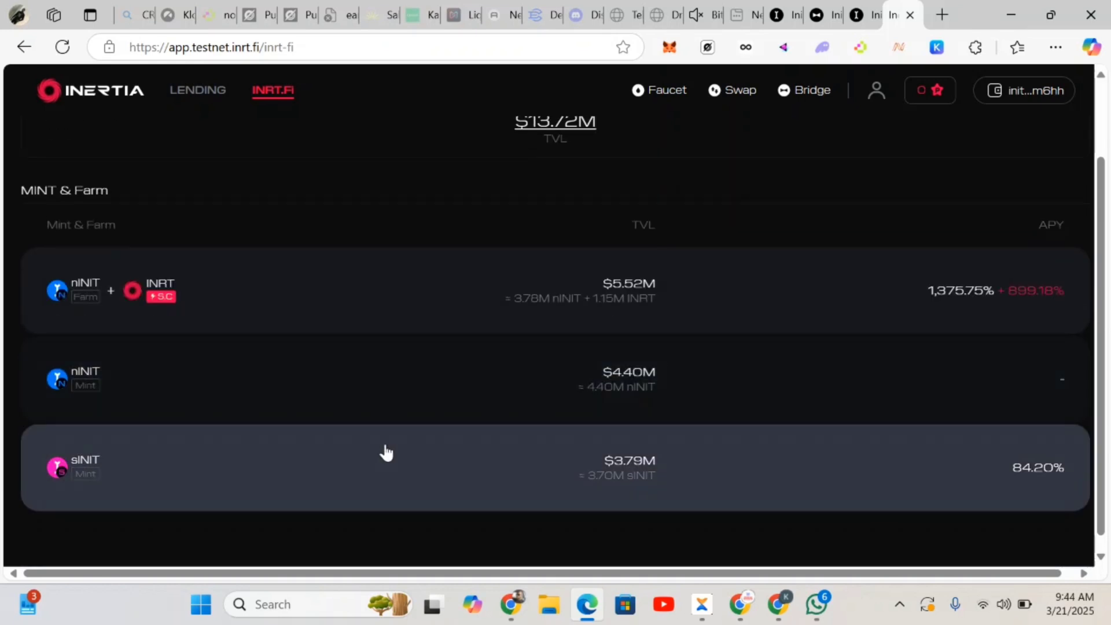
click(383, 475)
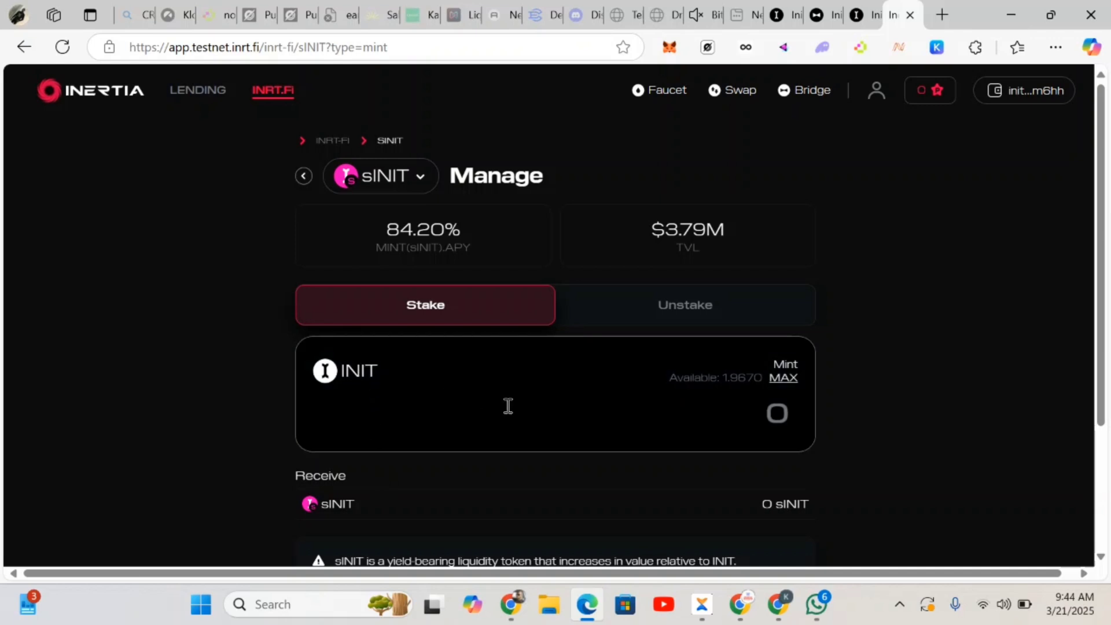
click(743, 412)
text(0.)
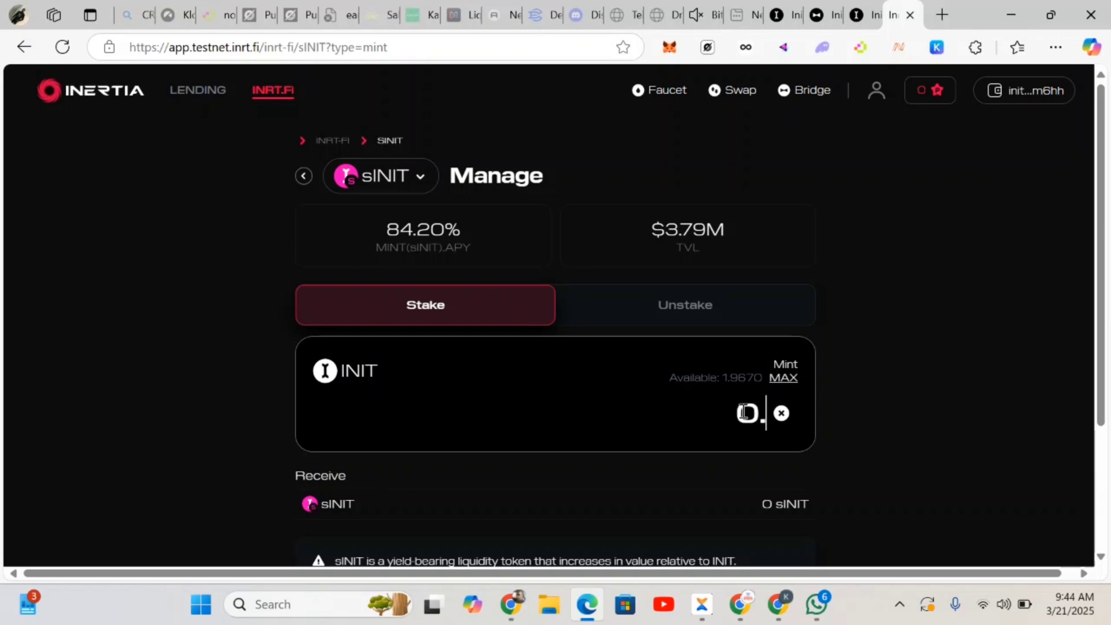
text(2)
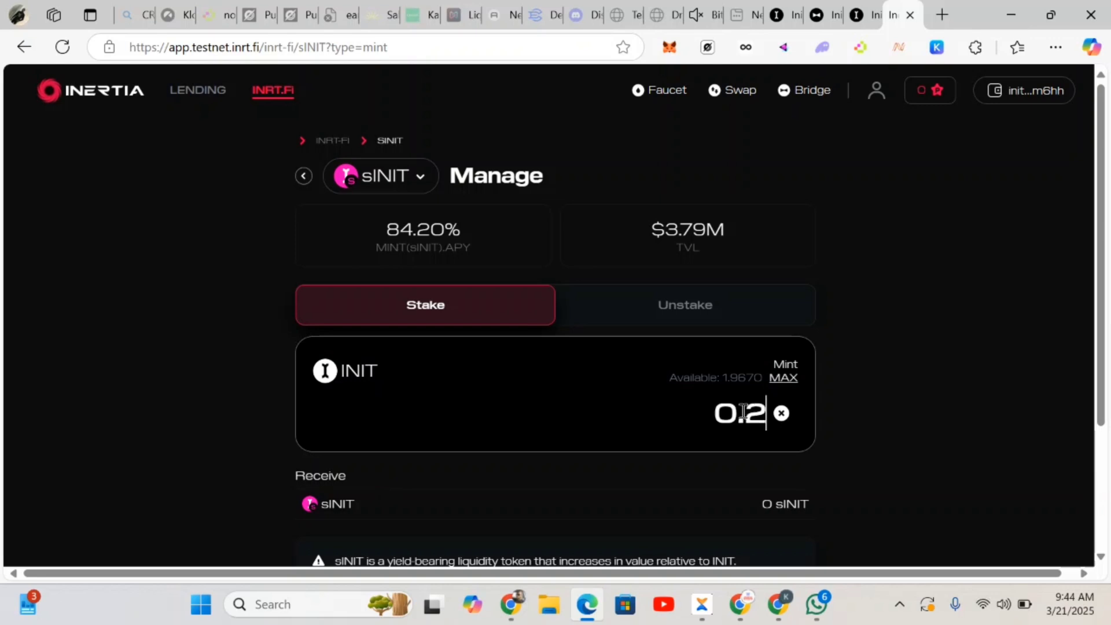
Submit the sINIT stake, approve the Execute delegate transaction and confirm its signature request in MetaMask.
scroll(692, 457, down, 3)
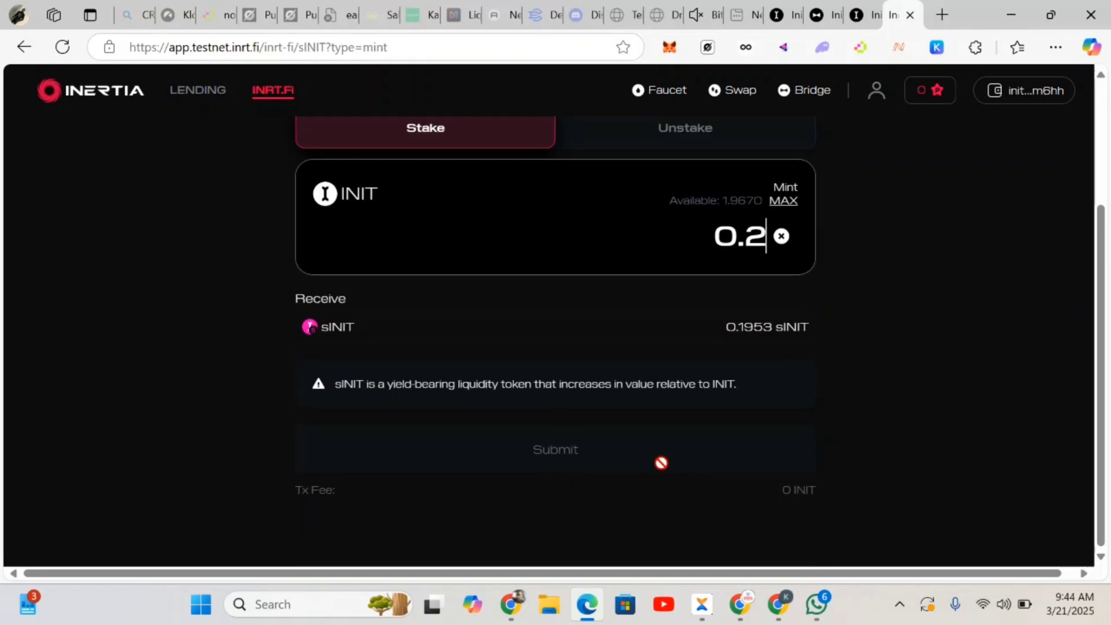
click(617, 463)
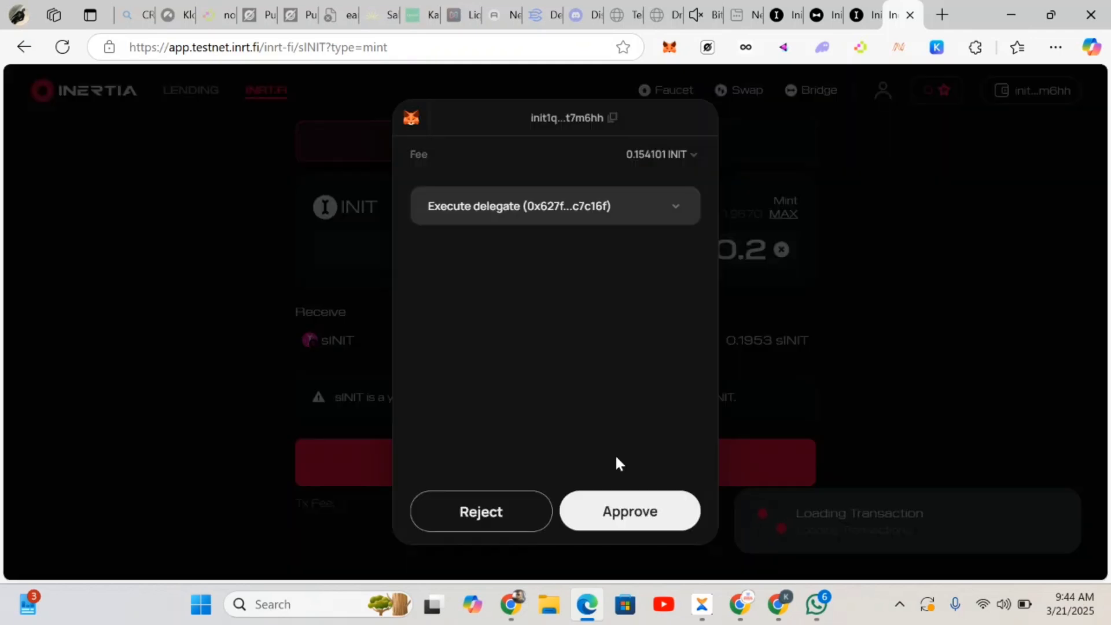
click(606, 513)
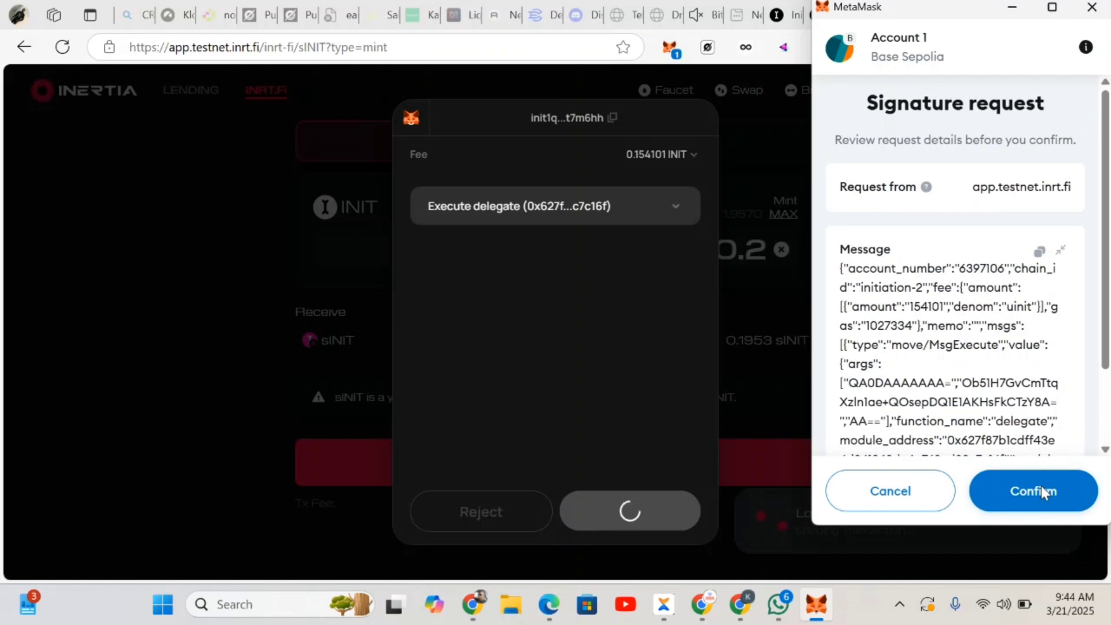
click(1042, 489)
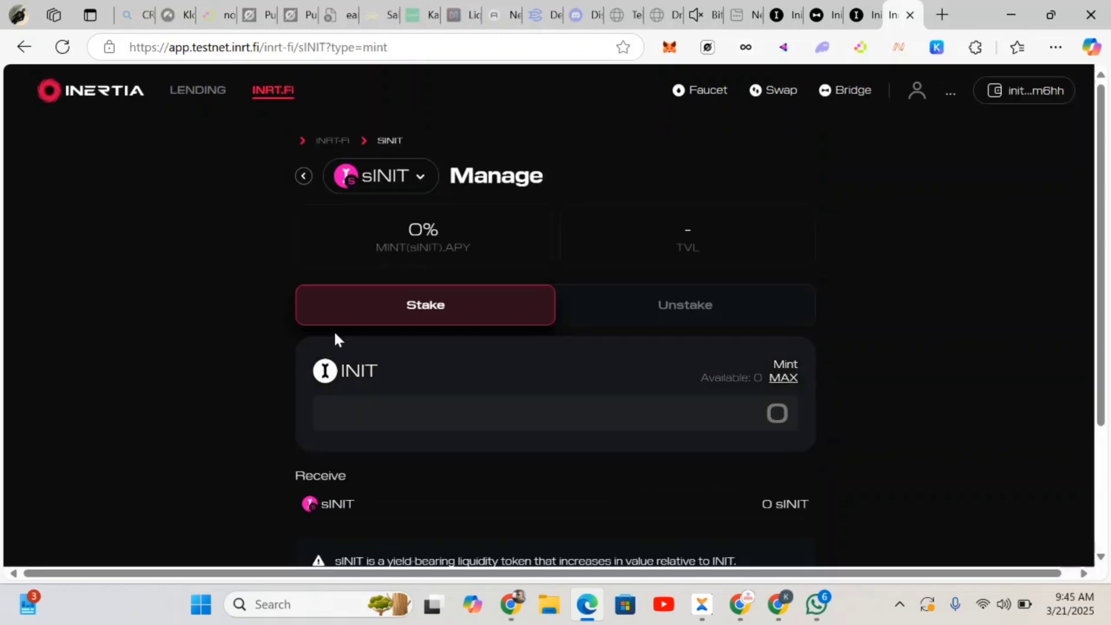
Return to the INRT.FI asset list, open the nINIT mint page and set the INIT stake amount to 0.2.
scroll(447, 390, down, 1)
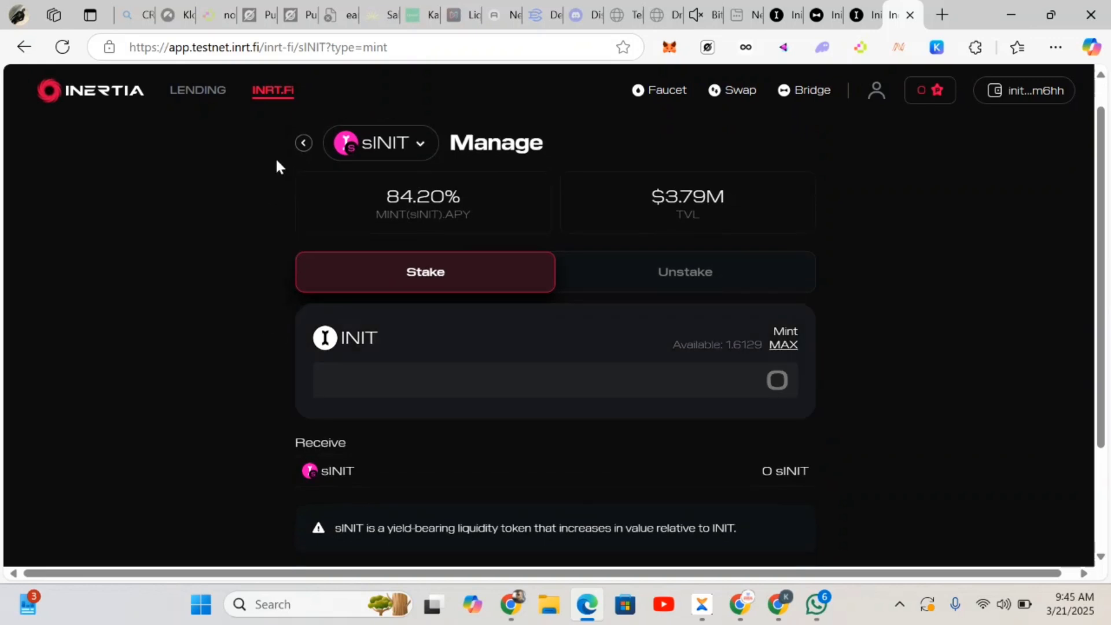
click(301, 145)
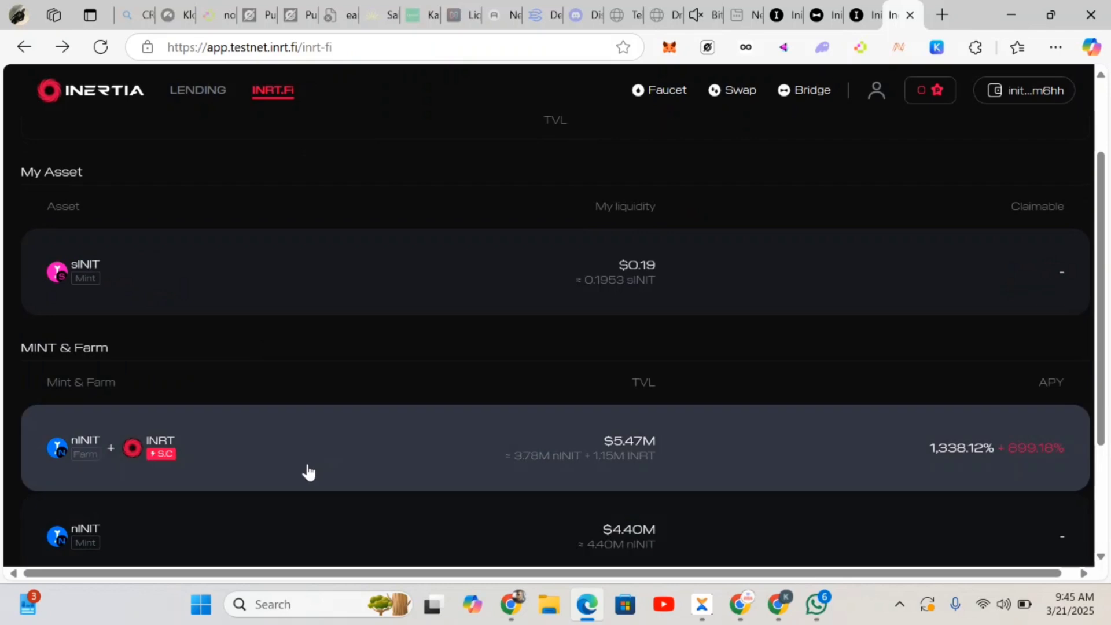
scroll(286, 431, down, 1)
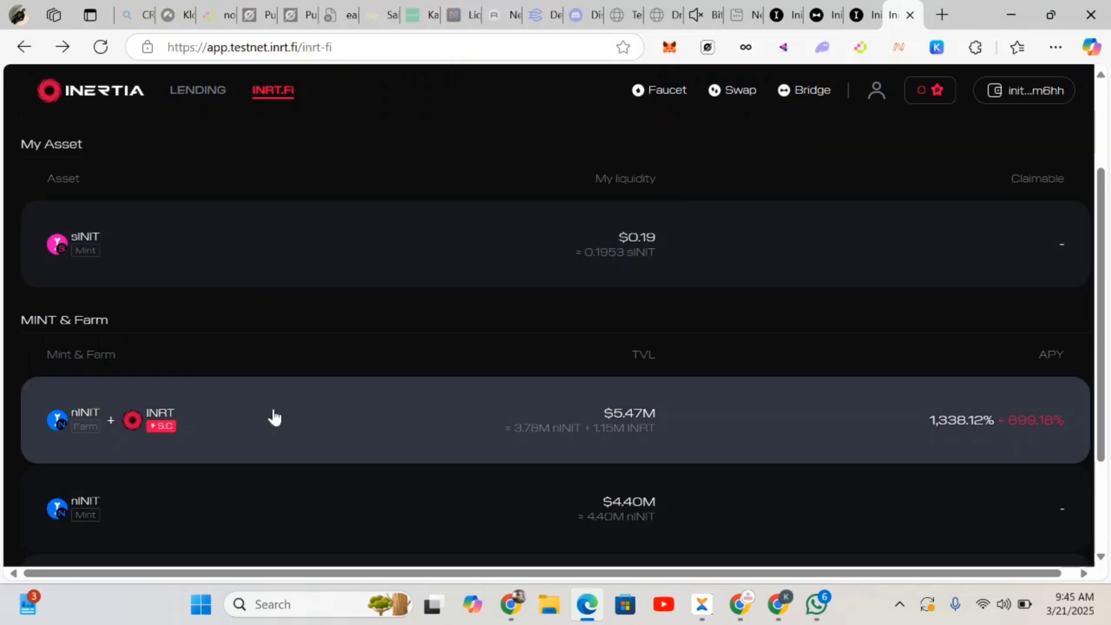
scroll(272, 417, down, 2)
click(274, 417)
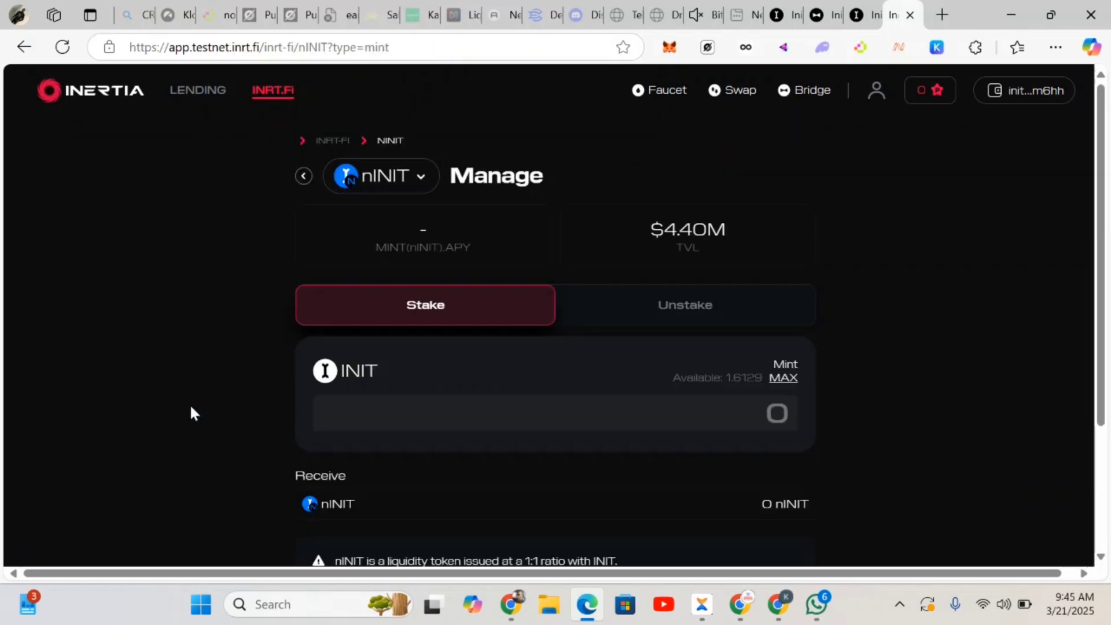
click(777, 412)
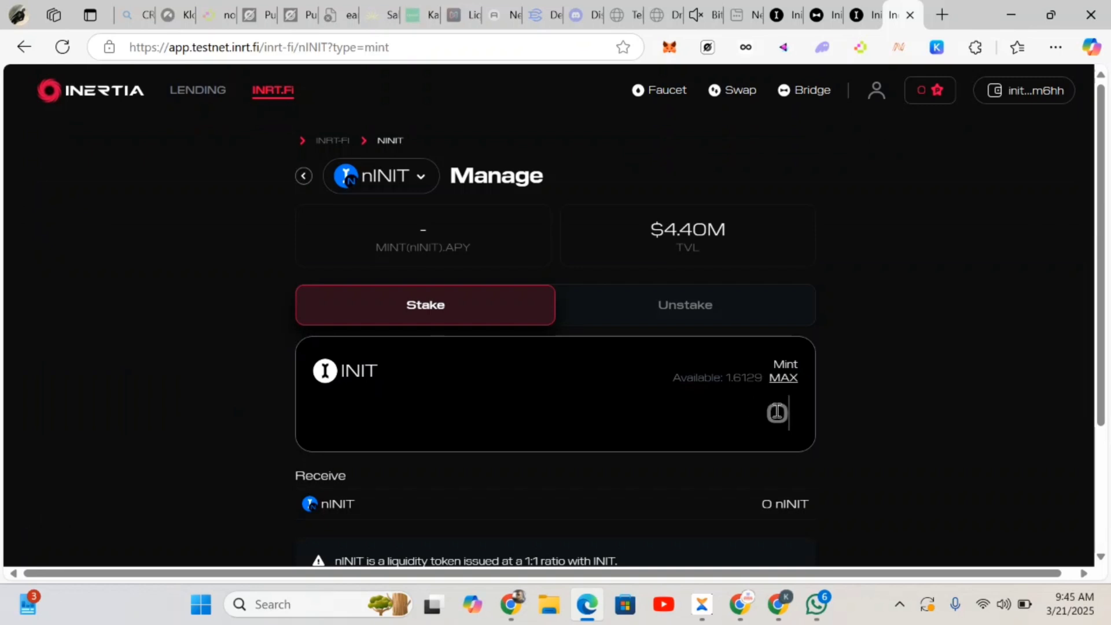
text(0)
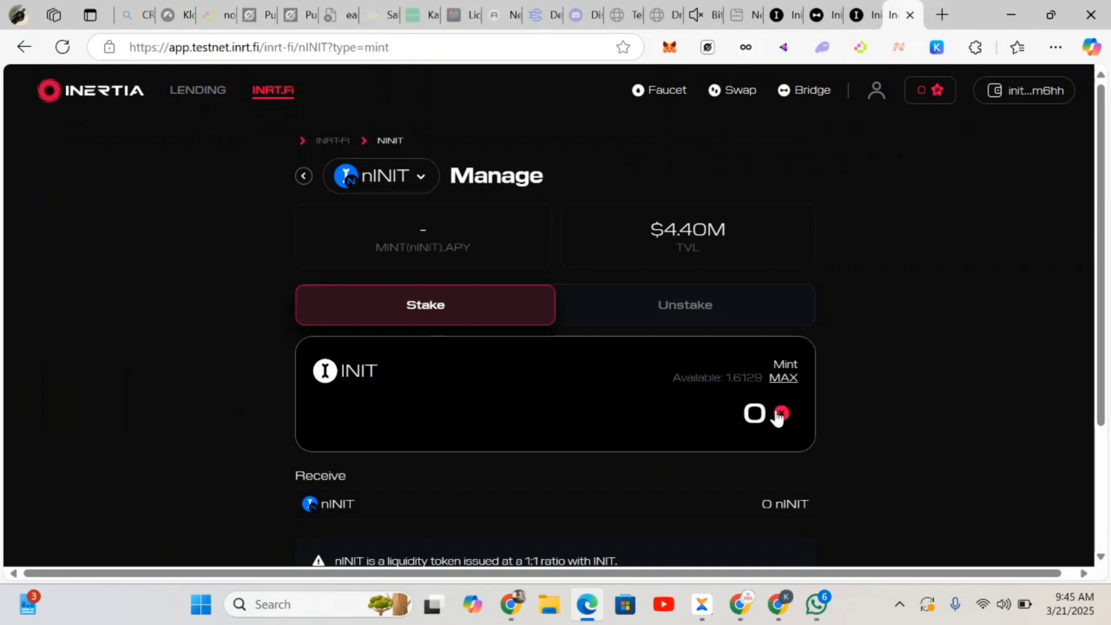
text(.2)
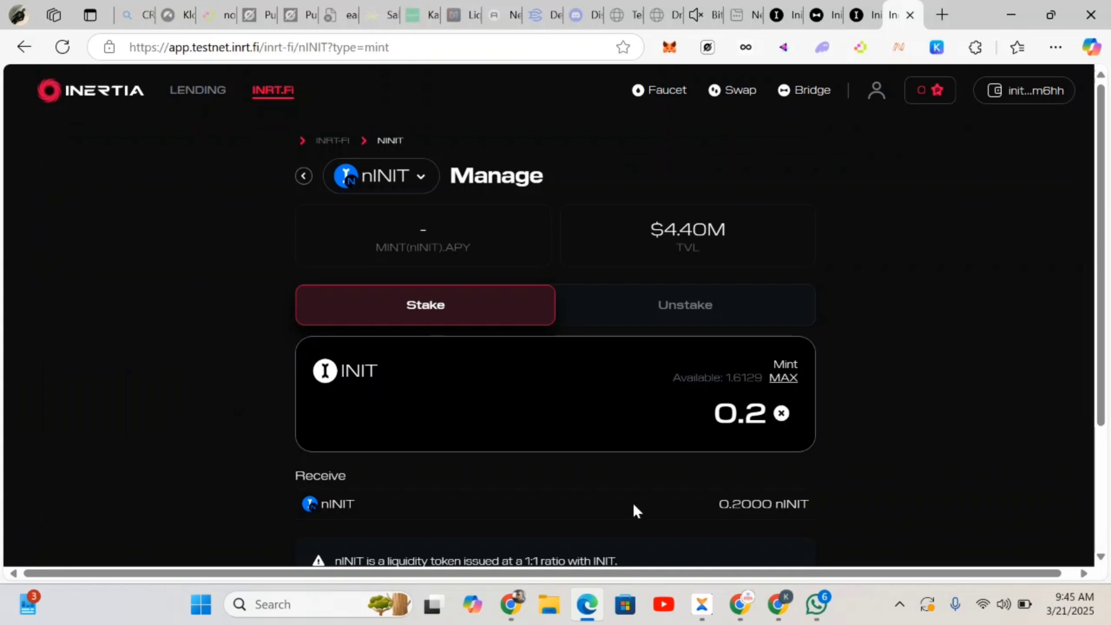
Submit the nINIT stake, approve its Execute delegate transaction and confirm the signature request in MetaMask.
scroll(634, 502, down, 3)
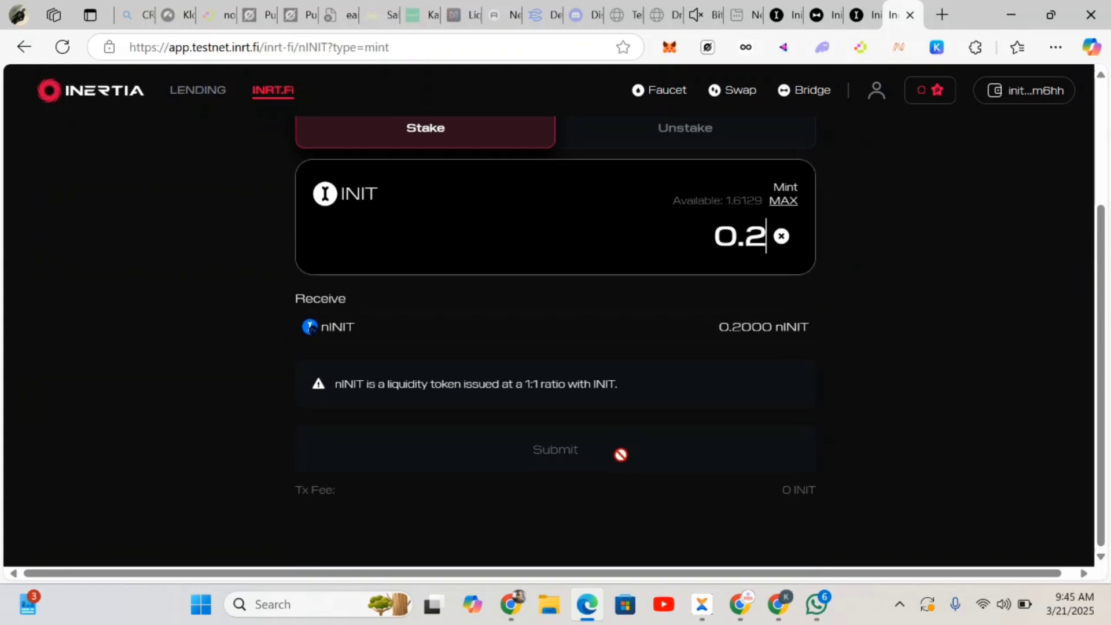
click(621, 462)
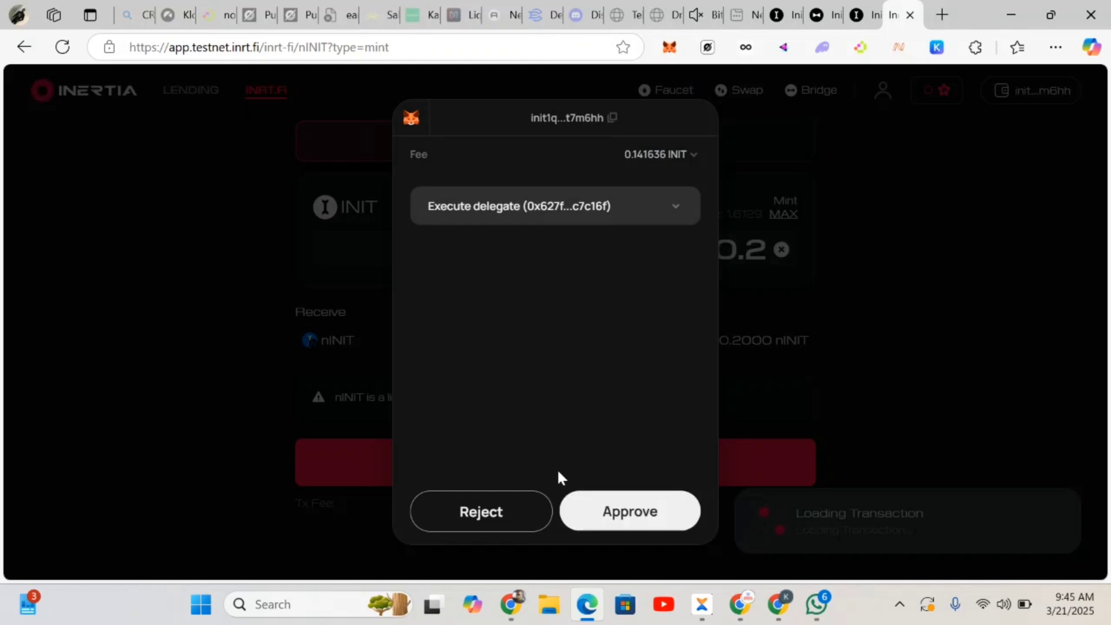
click(598, 517)
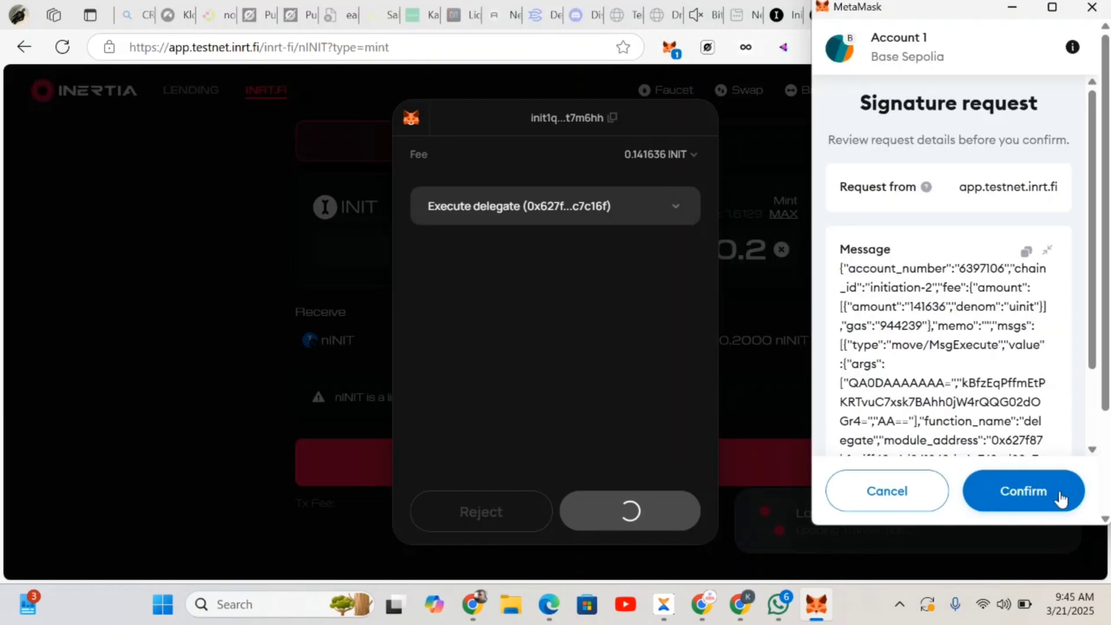
click(1061, 498)
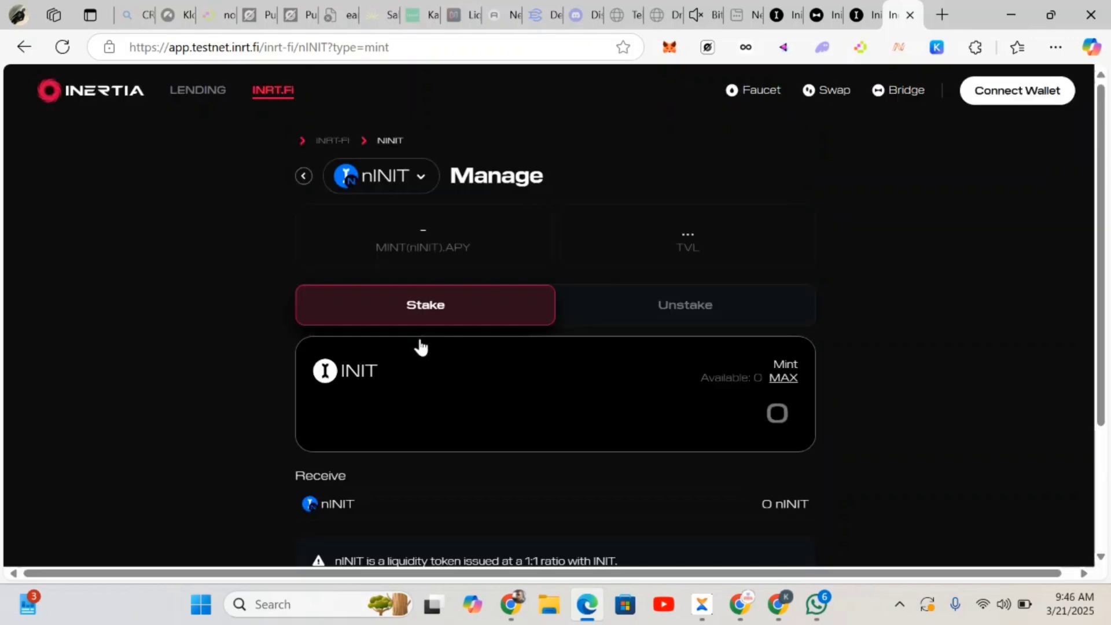
Return to the INRT.FI asset list, open the nINIT + INRT farm page and set the nINIT stake amount to 0.1.
click(302, 178)
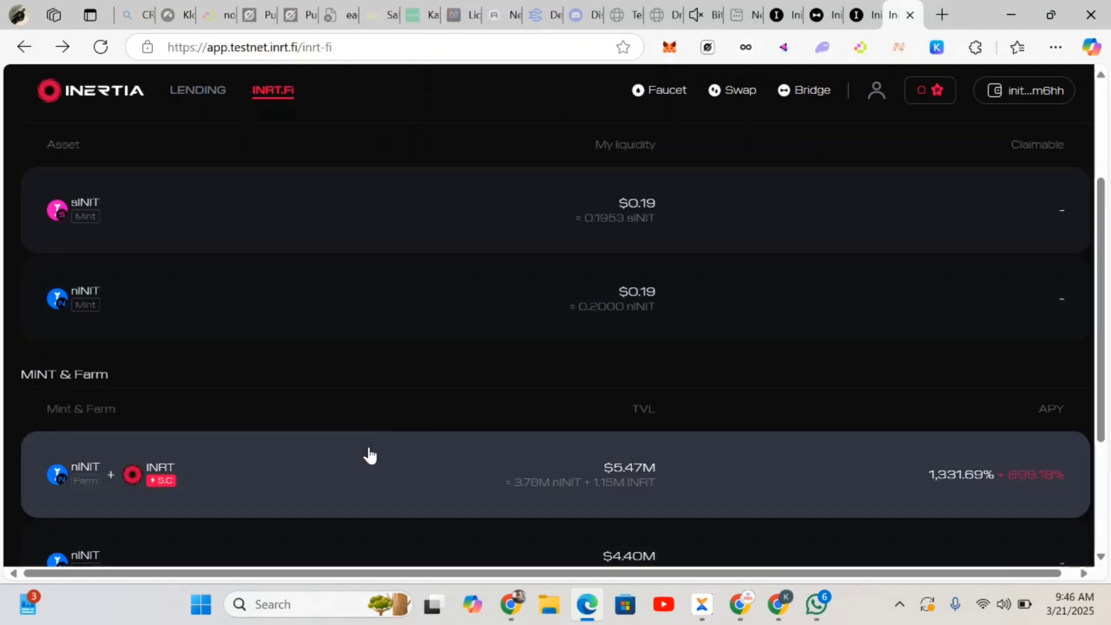
click(372, 470)
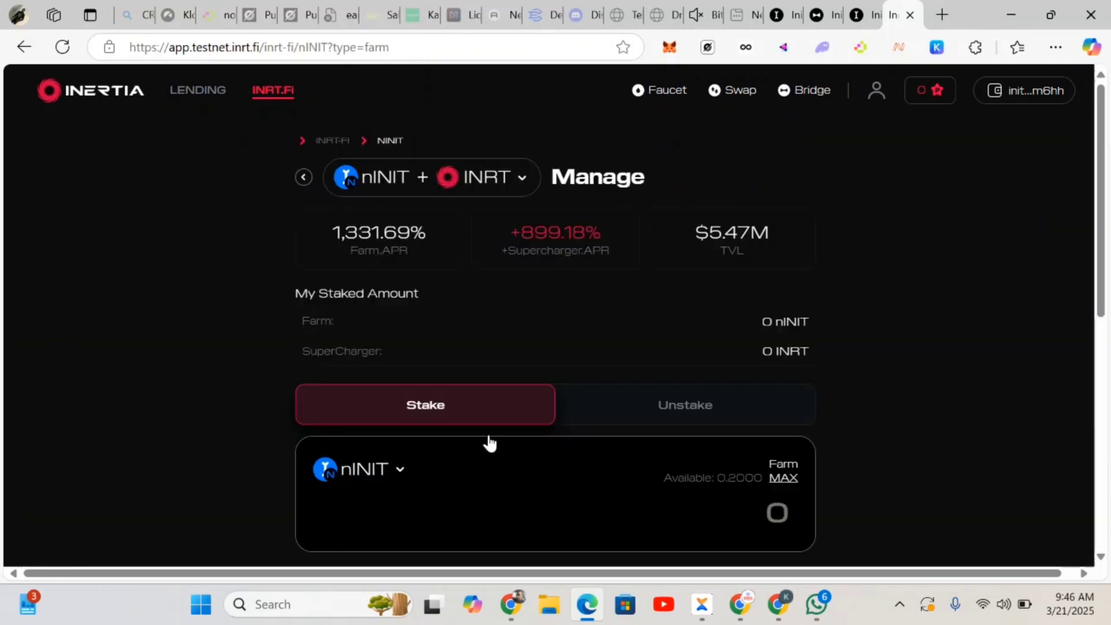
scroll(487, 418, down, 2)
click(464, 425)
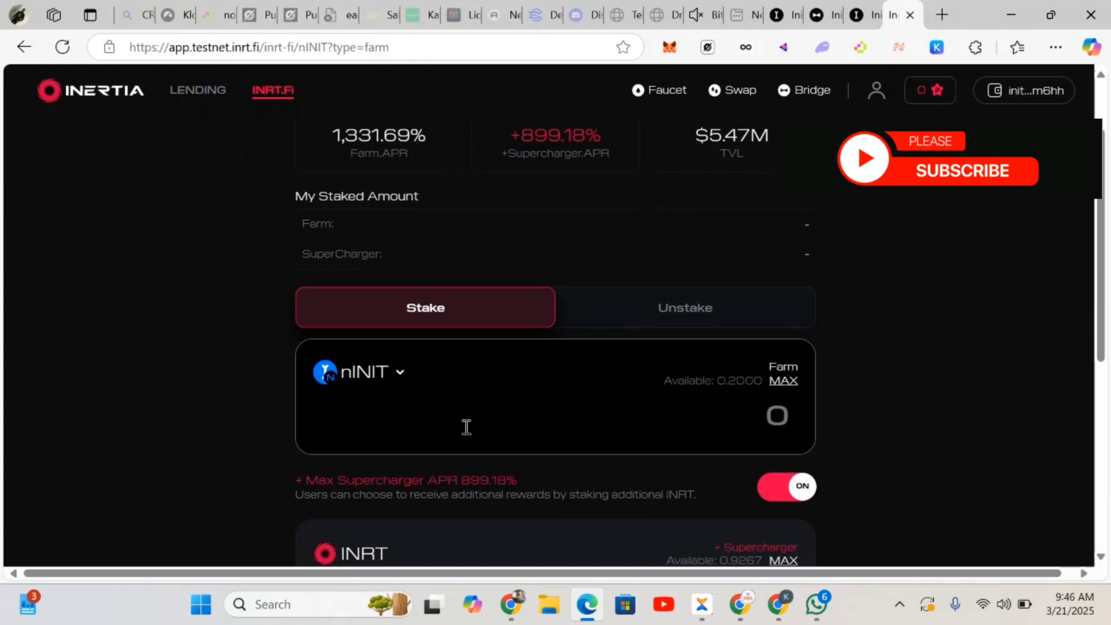
scroll(450, 425, down, 2)
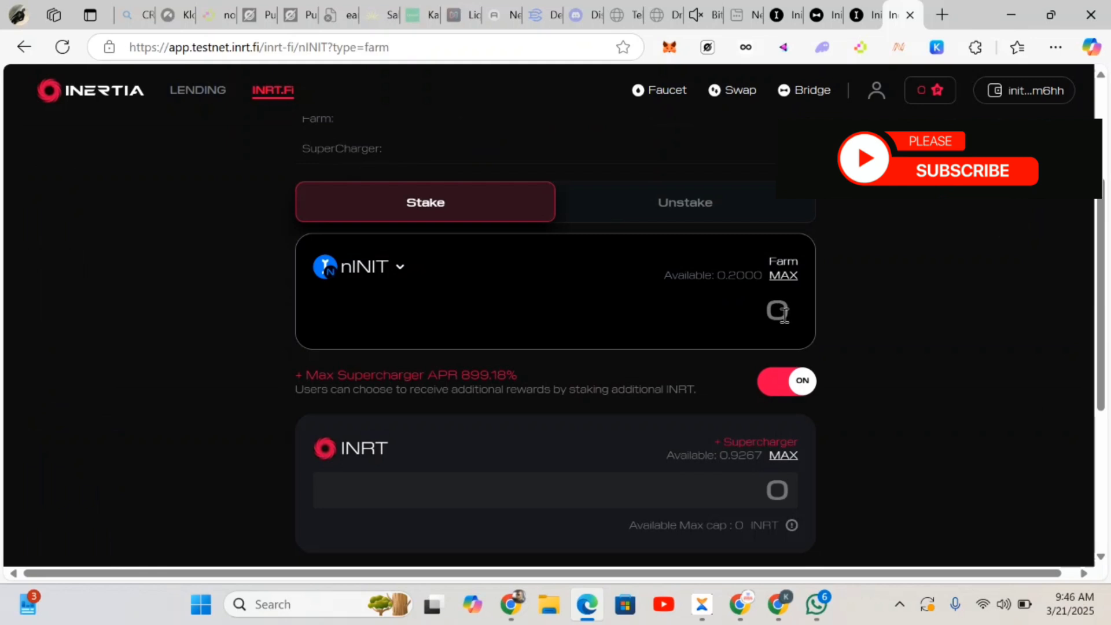
click(783, 313)
text(0.)
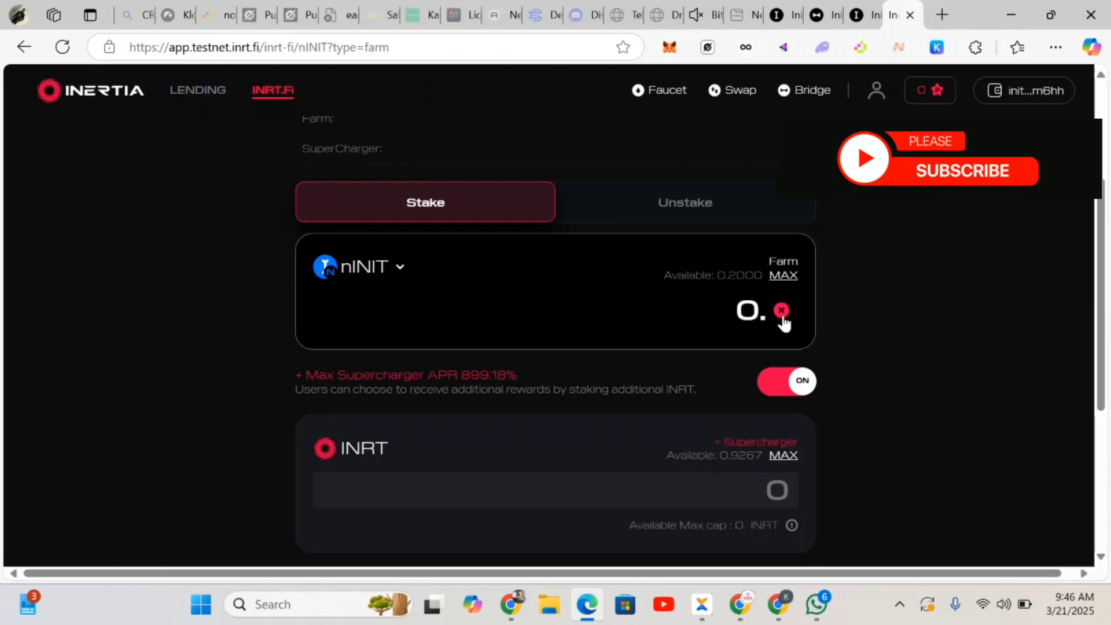
text(1)
Agree to the Farm of Use, submit the nINIT farm stake, approve Execute stake and confirm its signature request in MetaMask.
scroll(734, 404, down, 5)
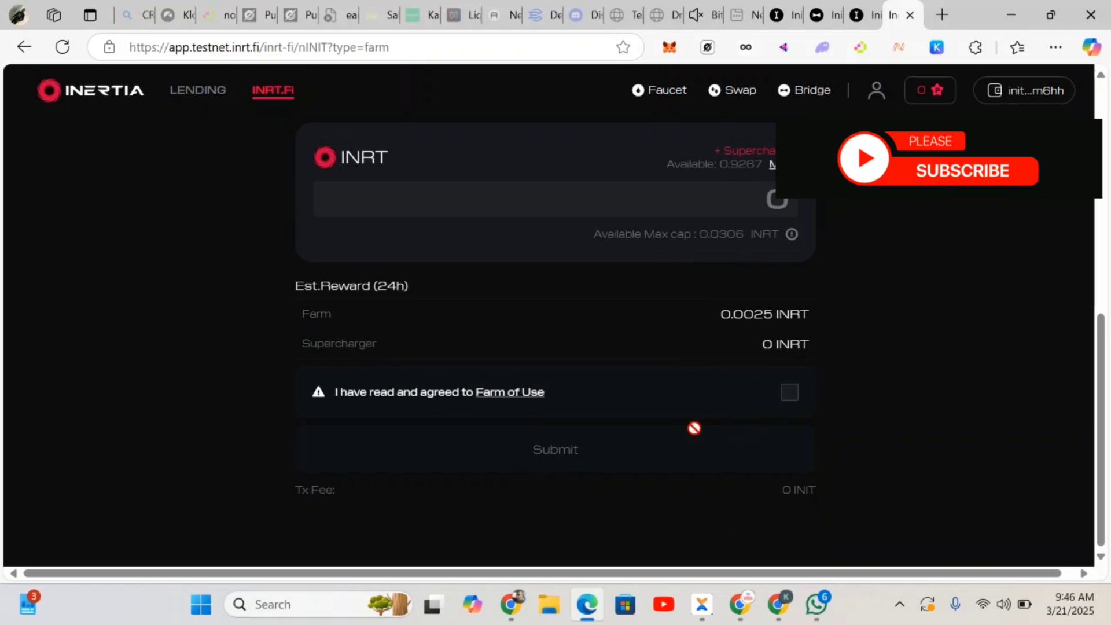
click(790, 394)
click(604, 450)
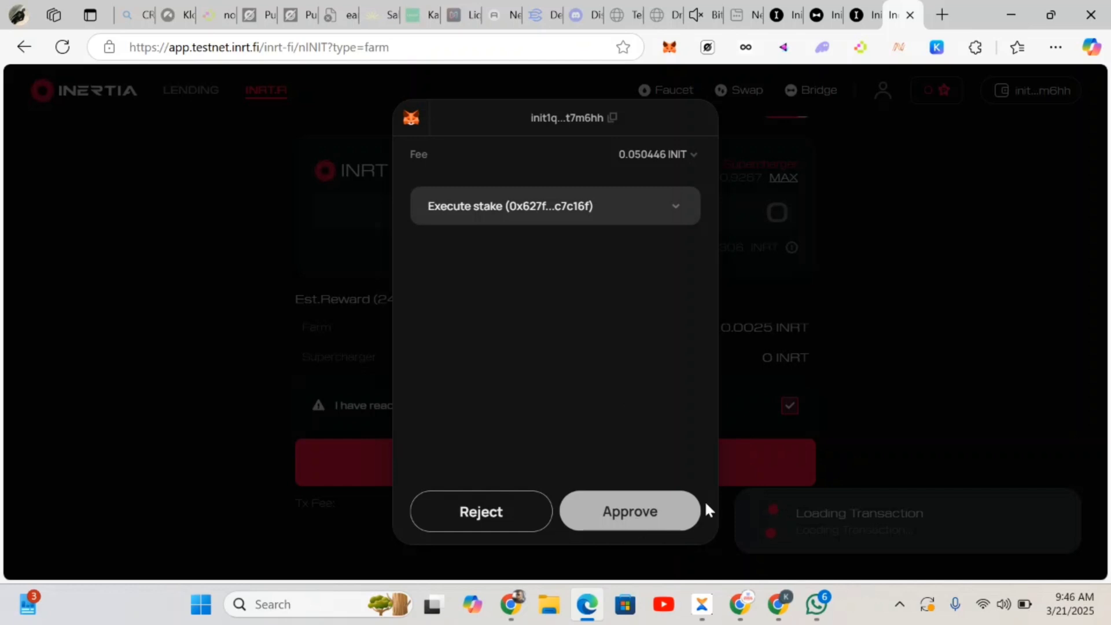
click(672, 522)
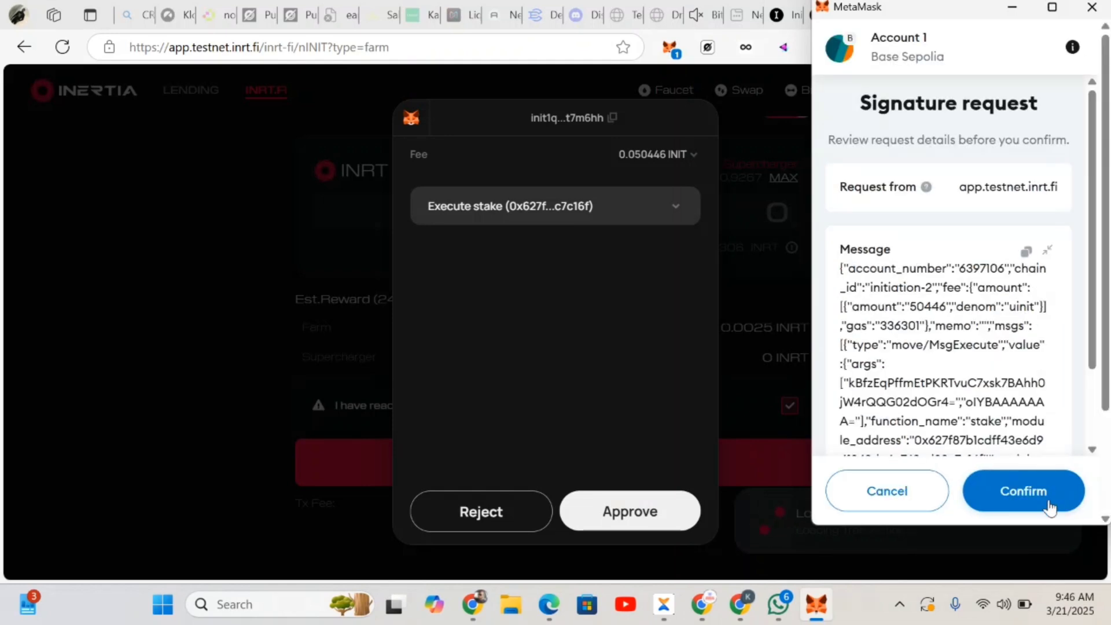
click(1049, 505)
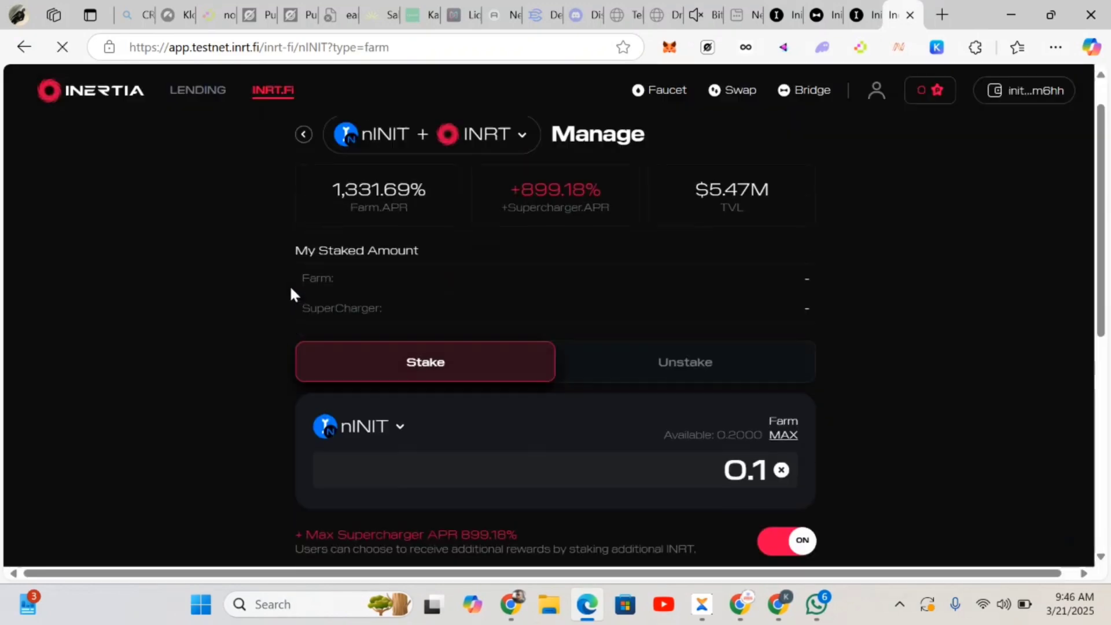
Leave the nINIT farm page for the lending market and open the INIT lending page.
scroll(265, 152, up, 1)
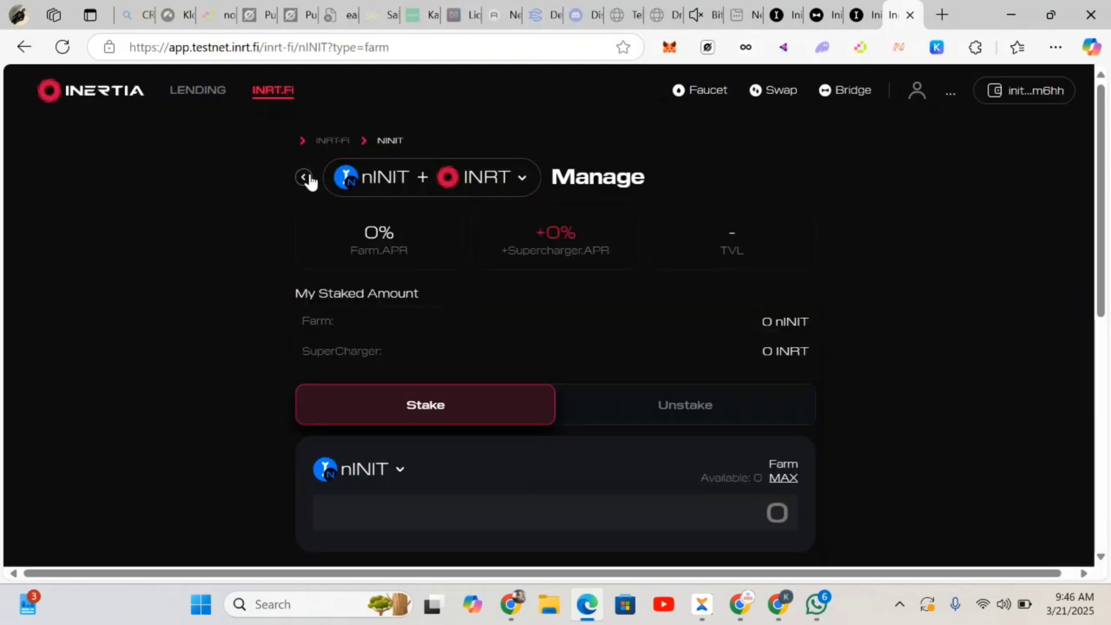
click(307, 178)
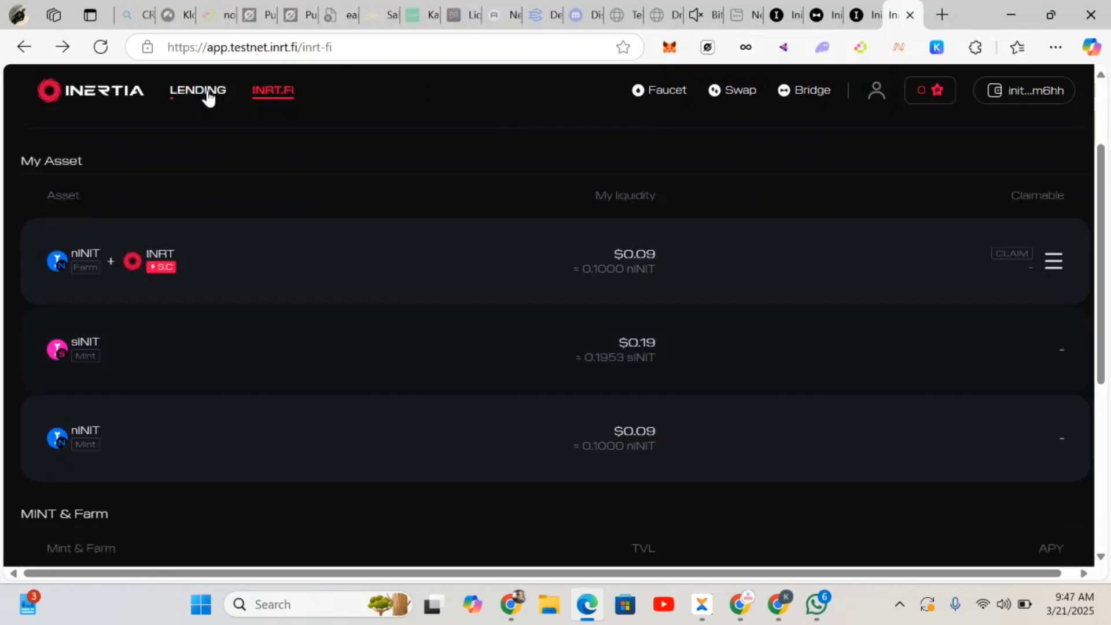
click(207, 93)
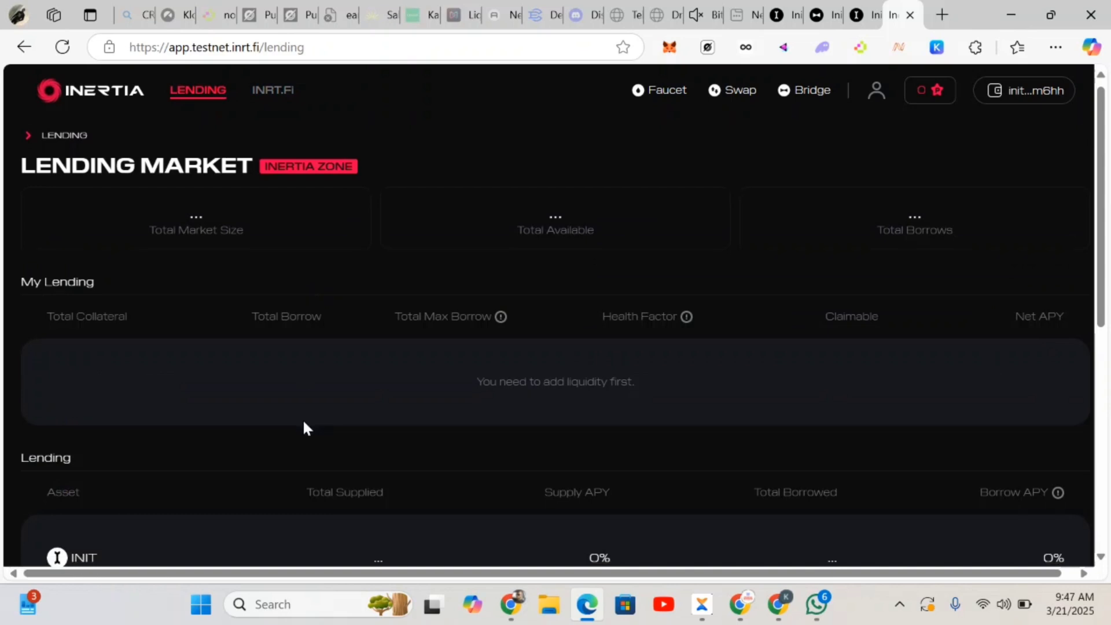
scroll(304, 427, down, 5)
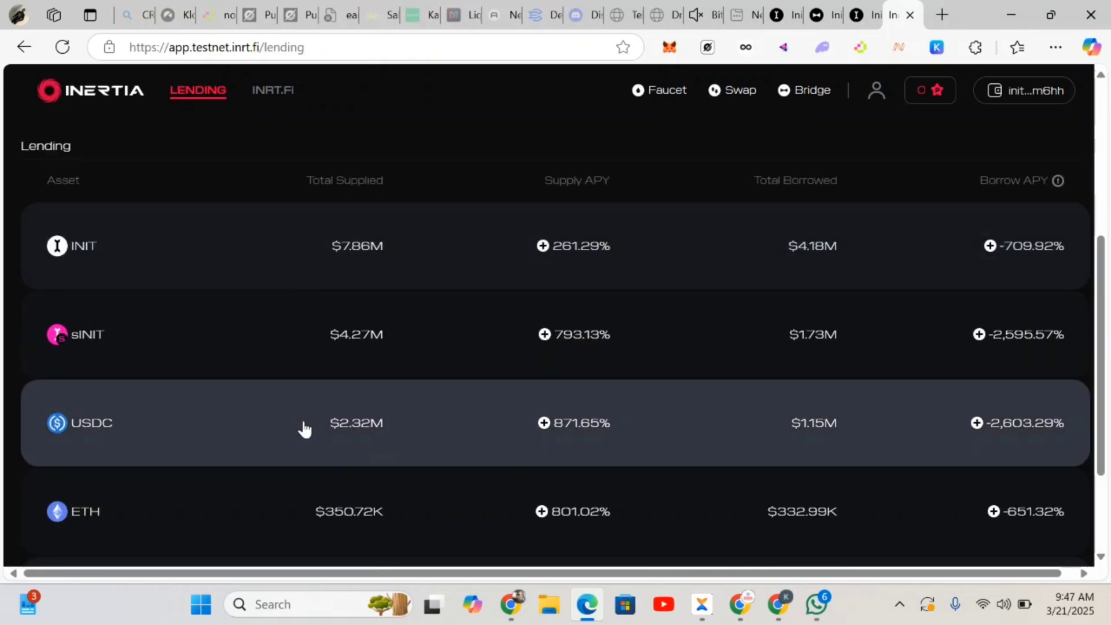
scroll(305, 429, down, 3)
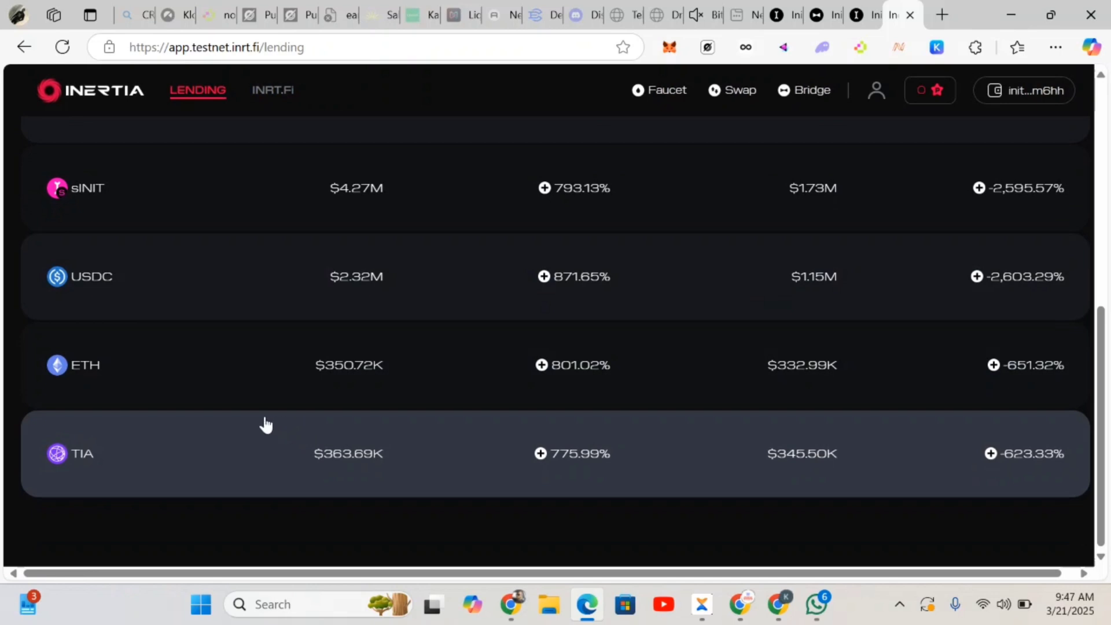
scroll(206, 311, up, 3)
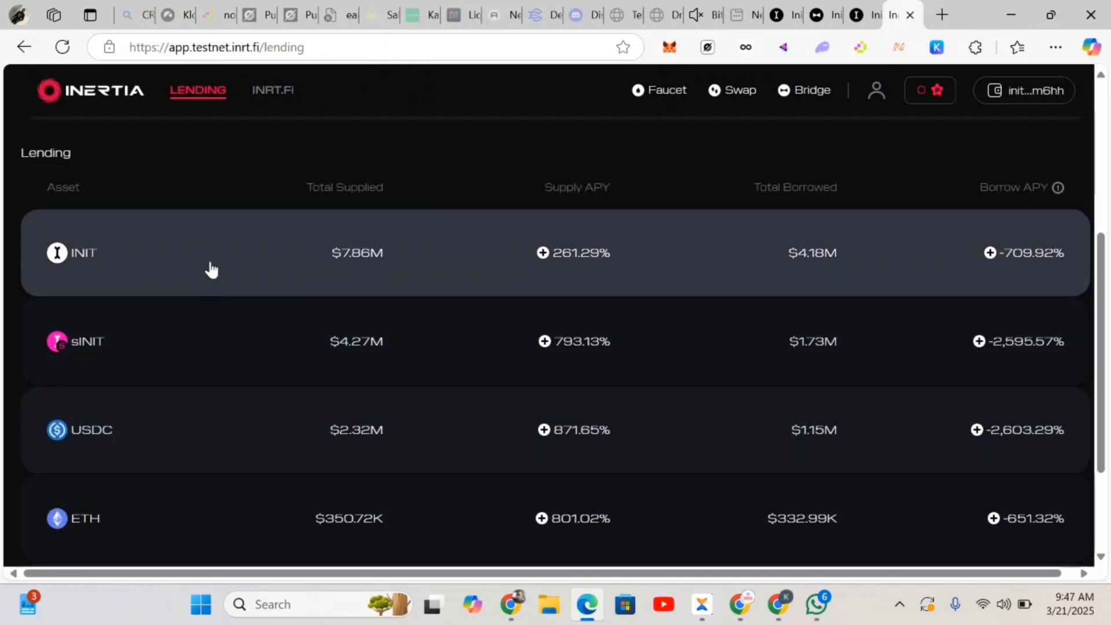
click(211, 269)
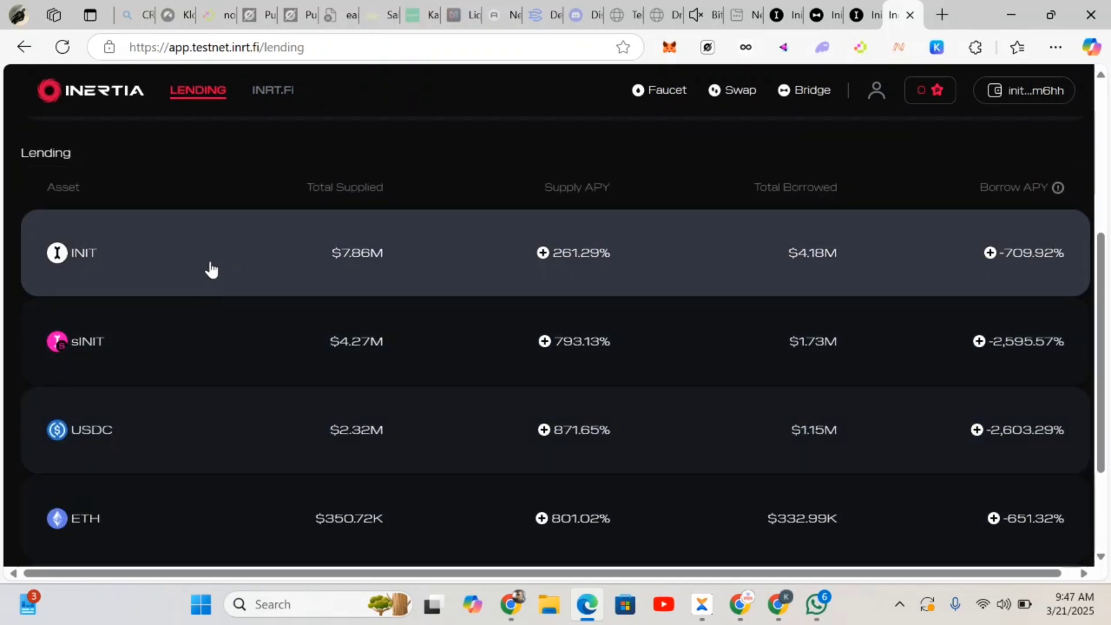
click(527, 296)
scroll(648, 411, down, 2)
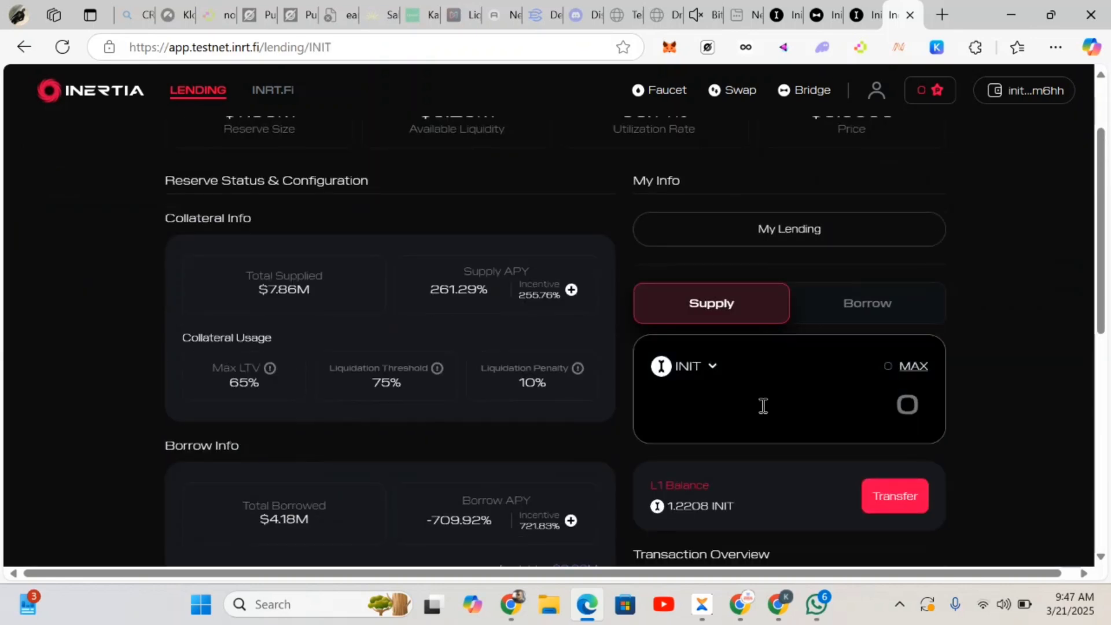
scroll(859, 429, down, 1)
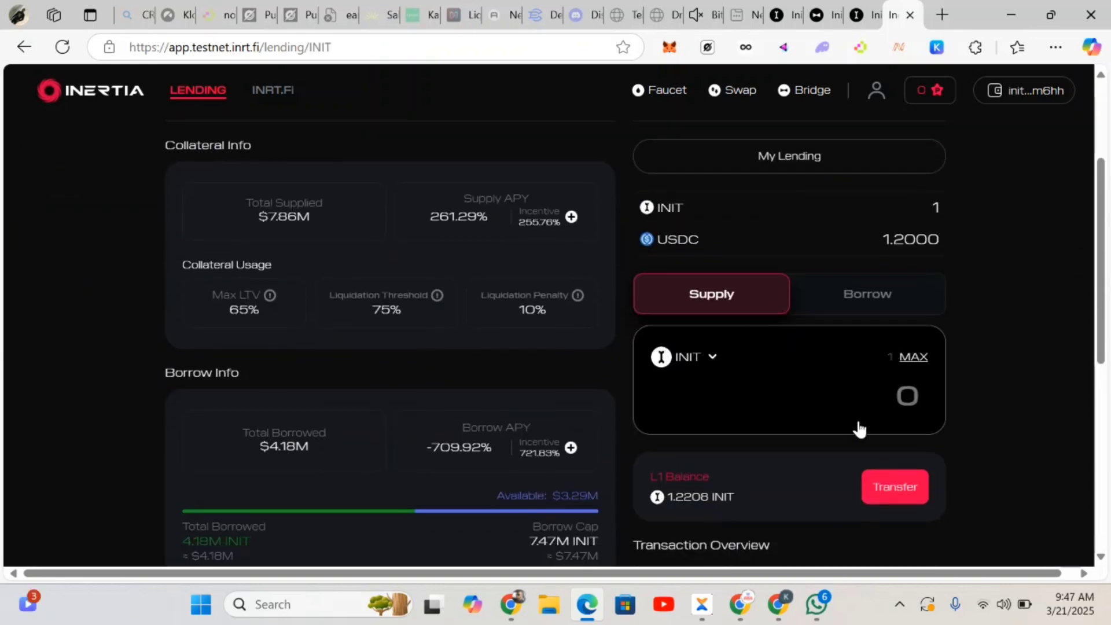
Examine the INIT Borrow form, including its available amount and transaction overview.
click(859, 313)
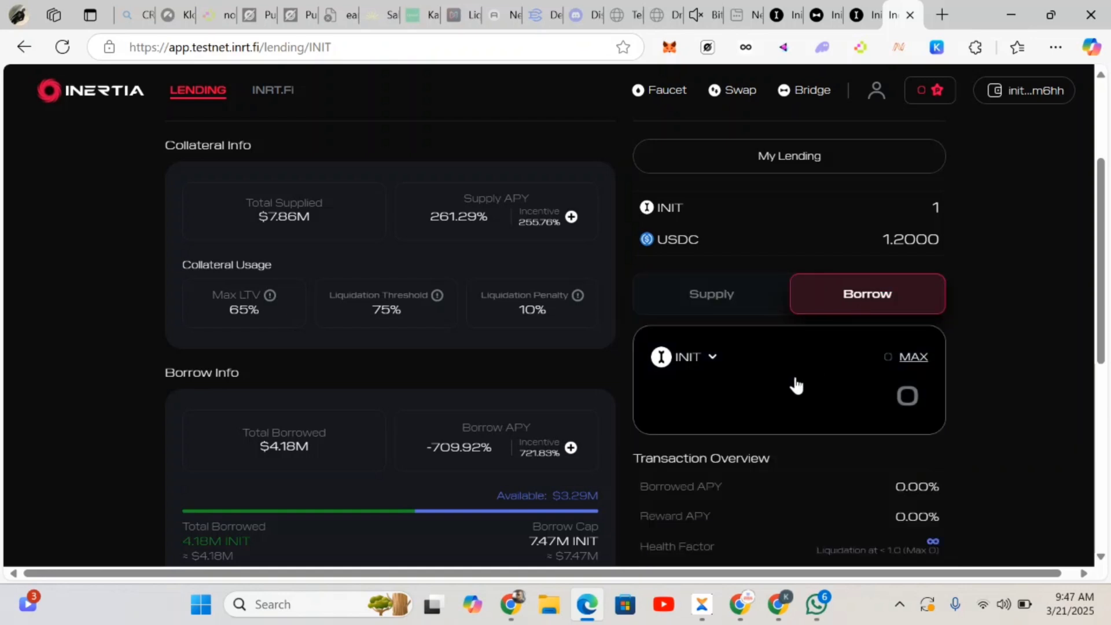
scroll(836, 399, down, 2)
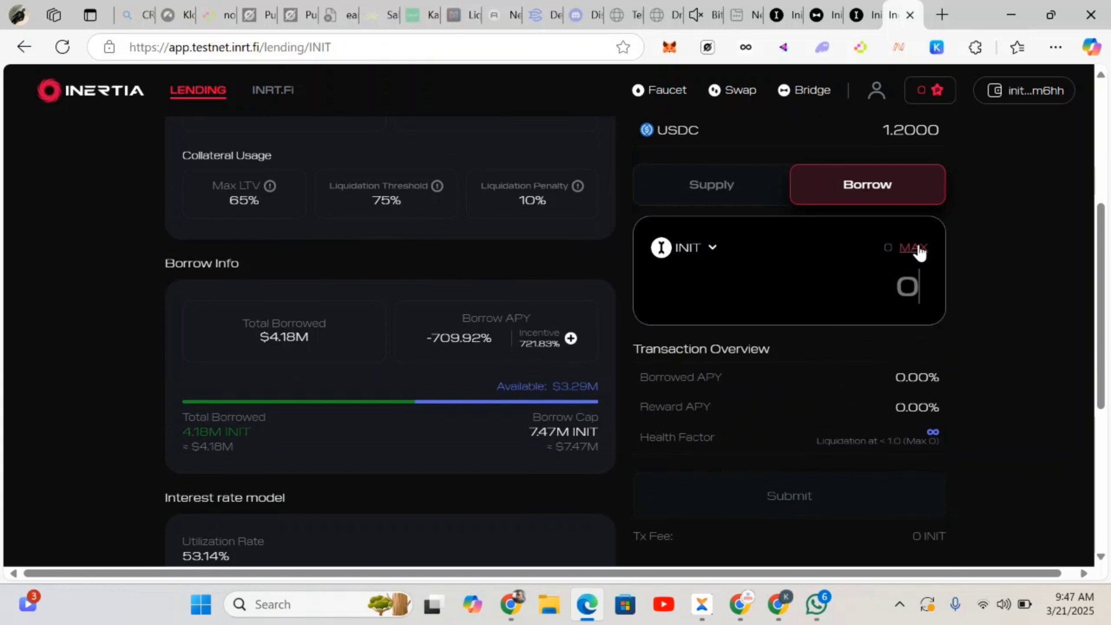
scroll(784, 275, up, 1)
scroll(784, 266, down, 3)
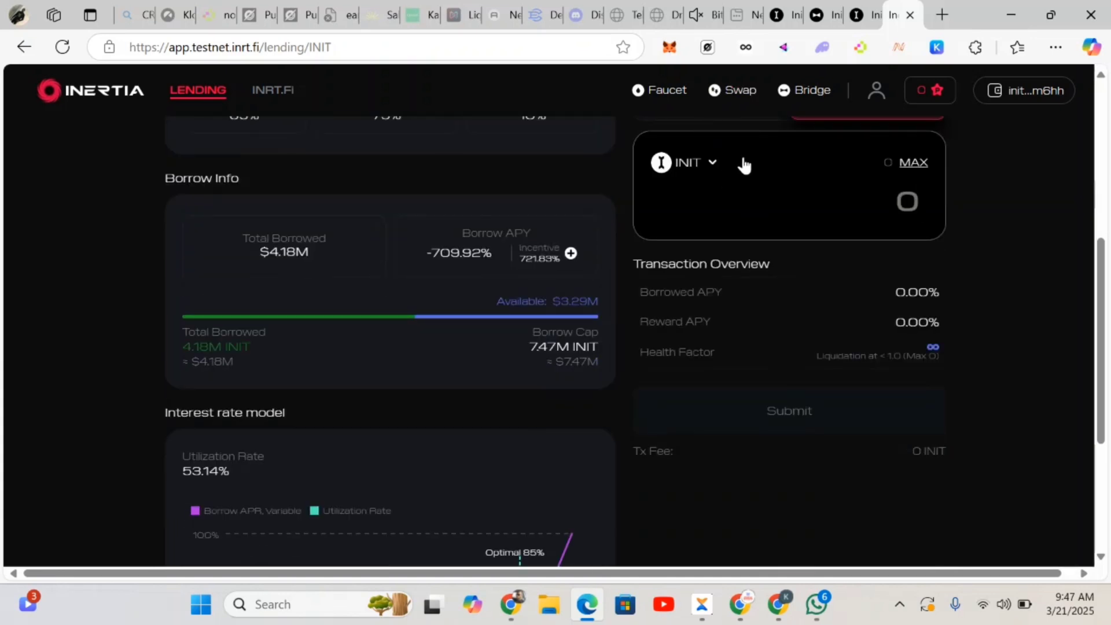
scroll(742, 191, up, 3)
Switch back to supplying INIT and set the supply amount to the maximum of 1 INIT.
click(735, 250)
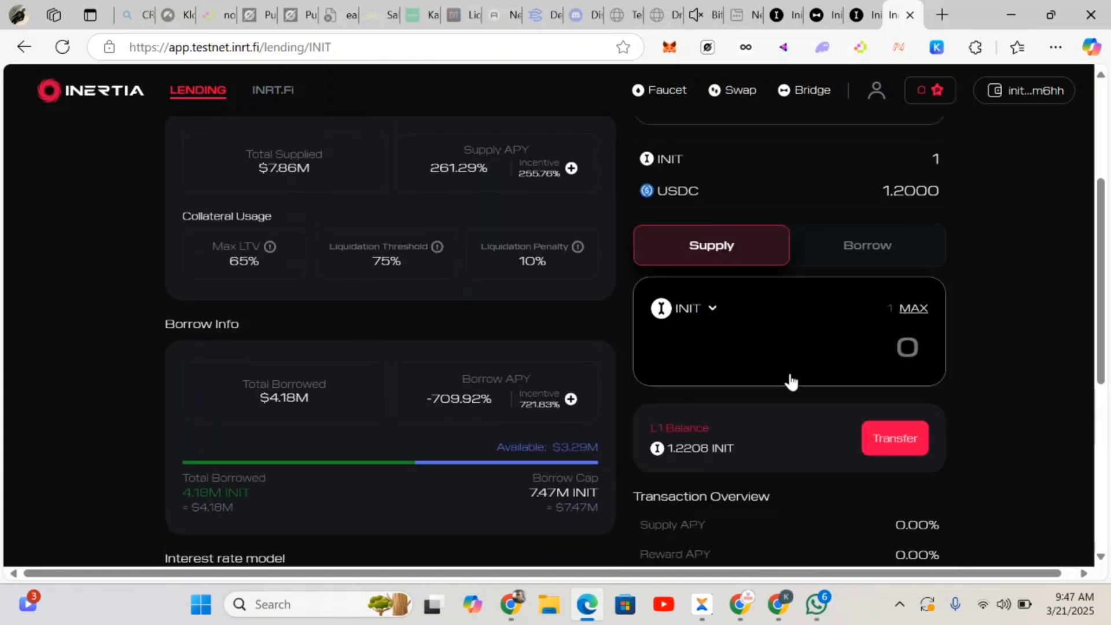
click(913, 309)
scroll(821, 344, down, 2)
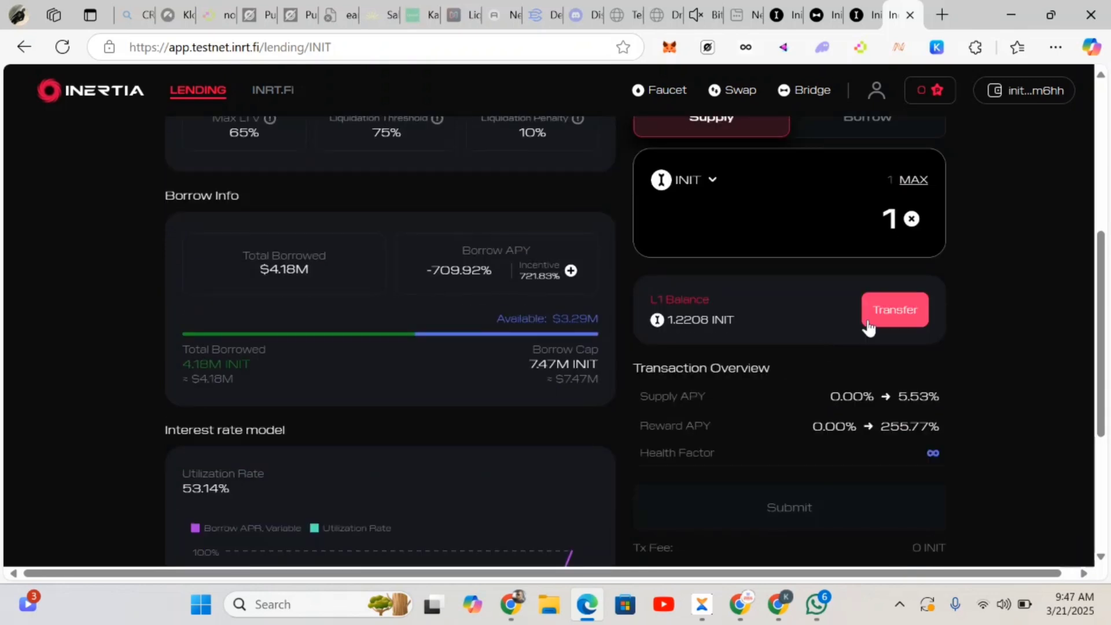
Open the L1 balance transfer and review the source and destination networks and tokens in the Initia bridge form.
click(889, 313)
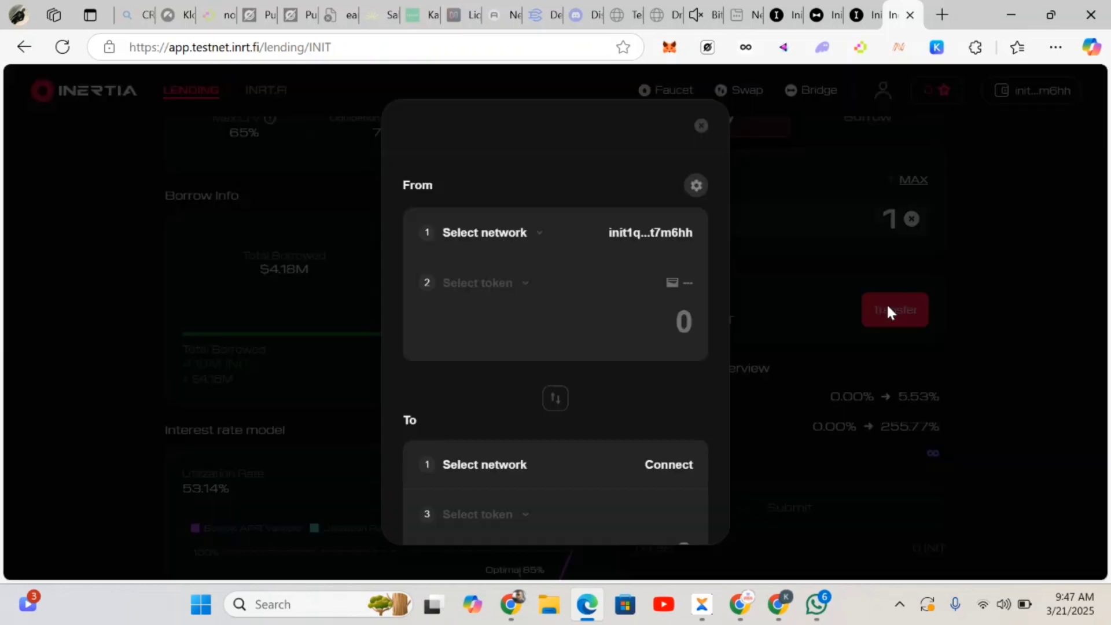
scroll(634, 374, down, 1)
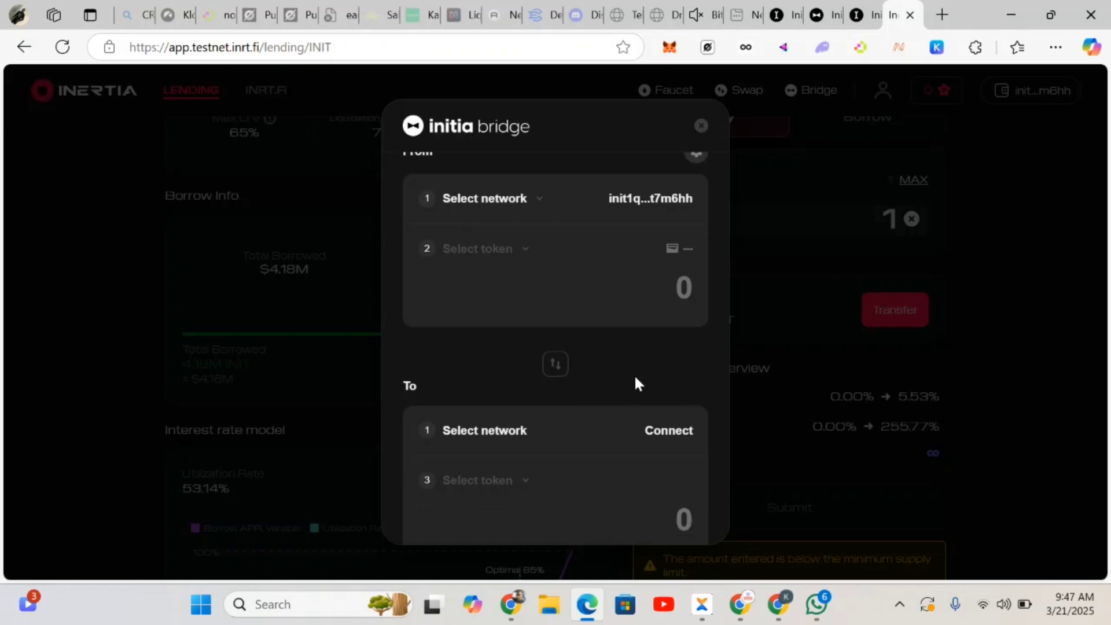
scroll(634, 373, down, 2)
scroll(625, 487, up, 3)
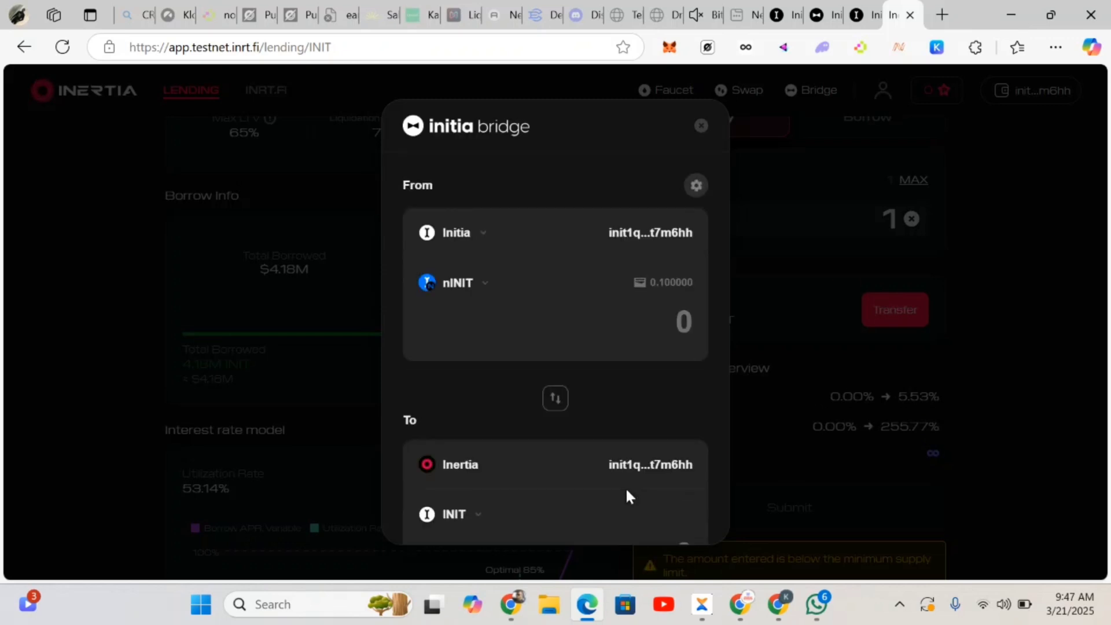
scroll(625, 487, down, 2)
scroll(625, 488, down, 2)
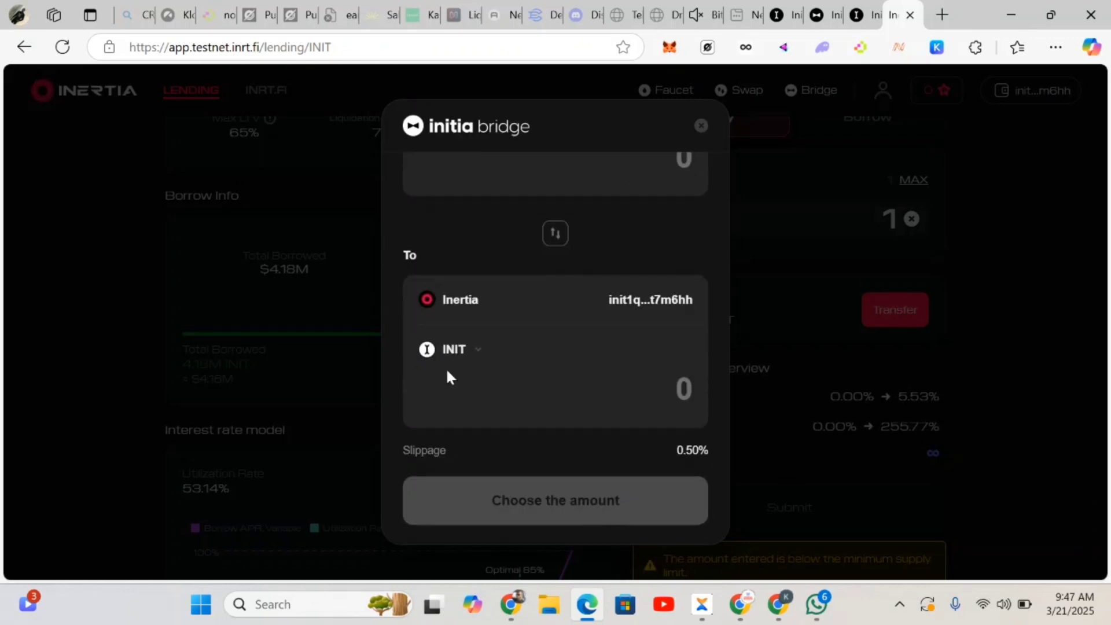
scroll(602, 355, up, 4)
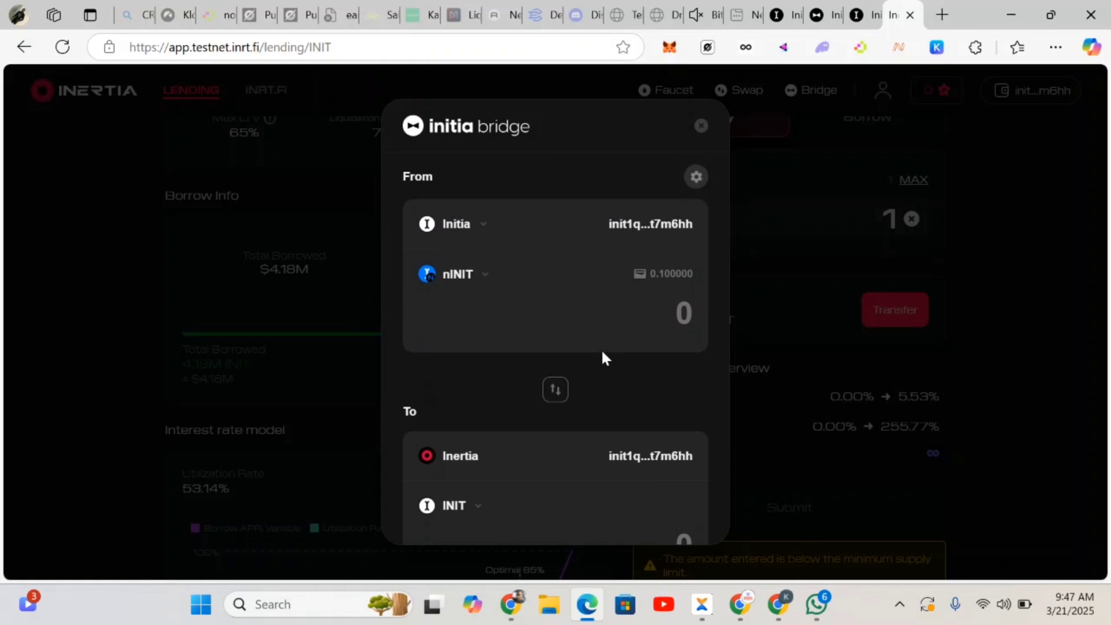
Set the nINIT amount to bridge from Initia to Inertia to 0.1 and check the INIT output.
click(684, 314)
text(0.1)
scroll(669, 350, down, 2)
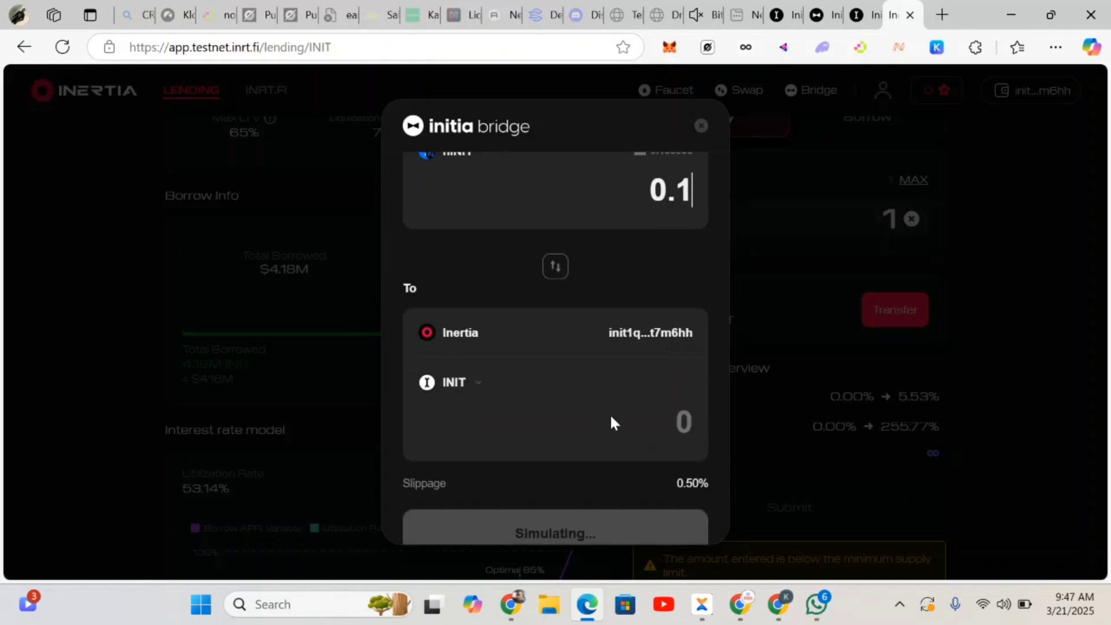
scroll(610, 413, down, 1)
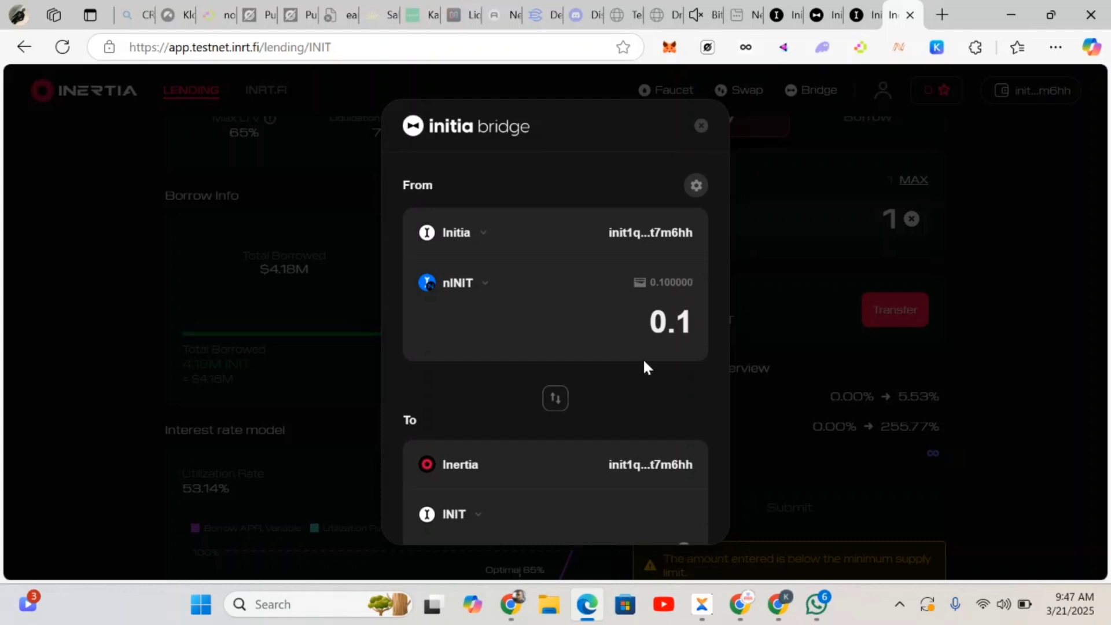
scroll(644, 359, down, 2)
scroll(643, 359, down, 1)
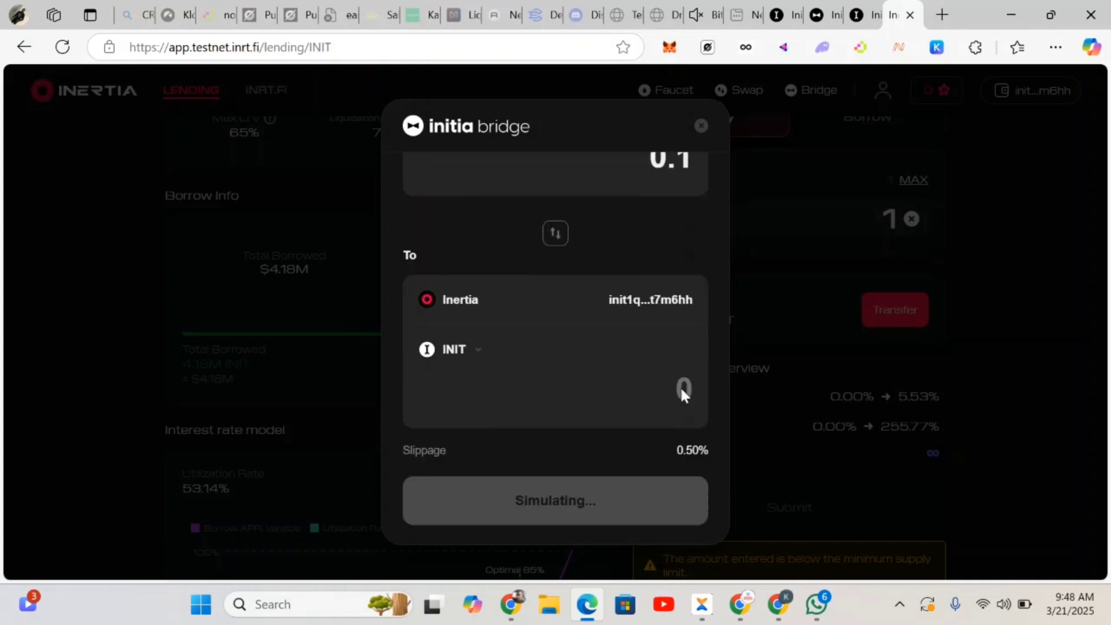
scroll(626, 400, up, 3)
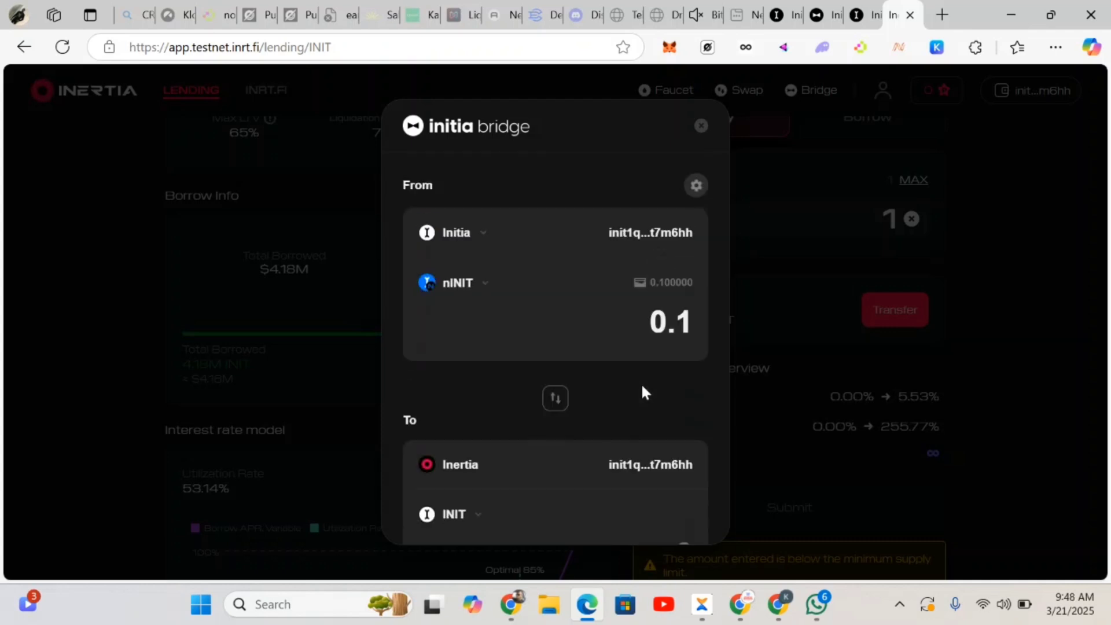
Change the nINIT bridge amount to 0.01 and check the simulated INIT output on Inertia.
click(693, 314)
key(BackSpace)
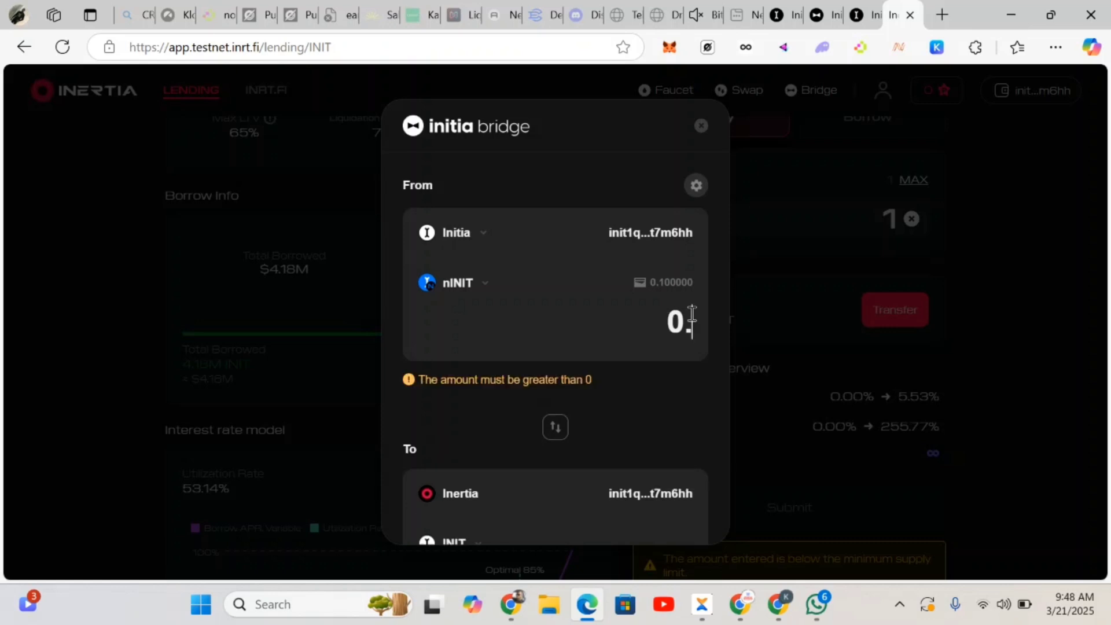
text(01)
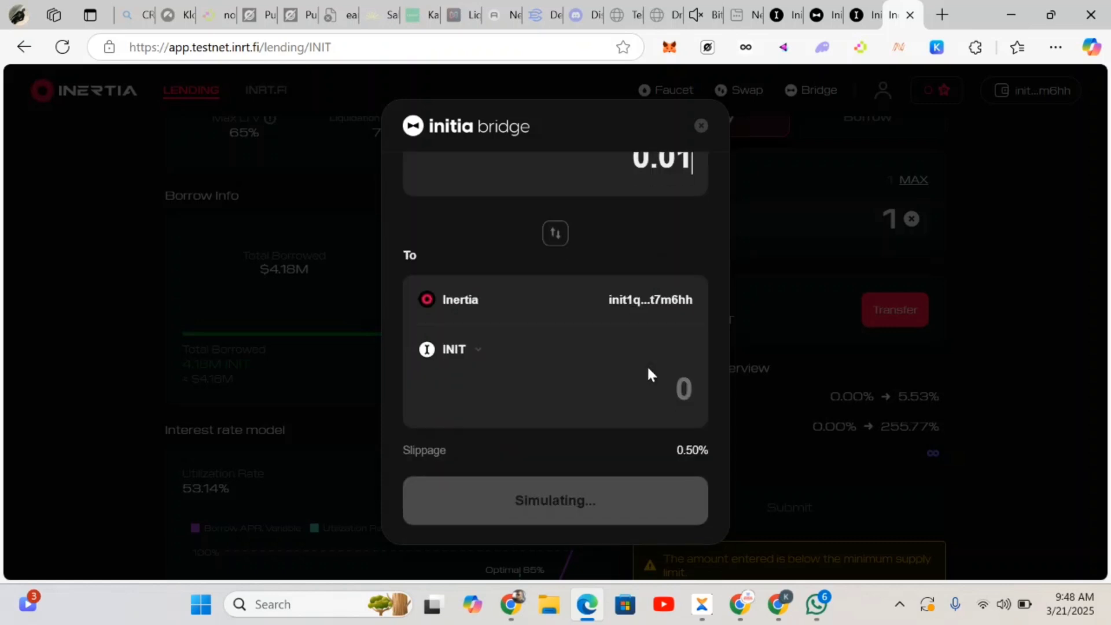
scroll(648, 371, down, 3)
scroll(647, 365, up, 3)
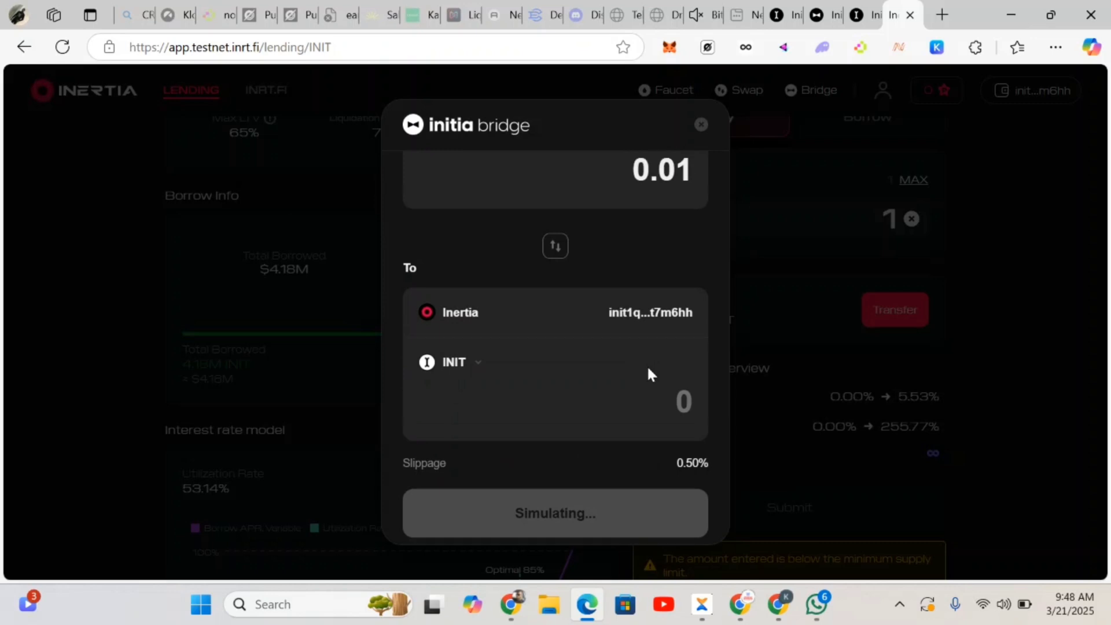
Review the simulated bridge of 0.01 nINIT from Initia to INIT on Inertia, including route and slippage, and close the bridge form.
scroll(647, 365, down, 2)
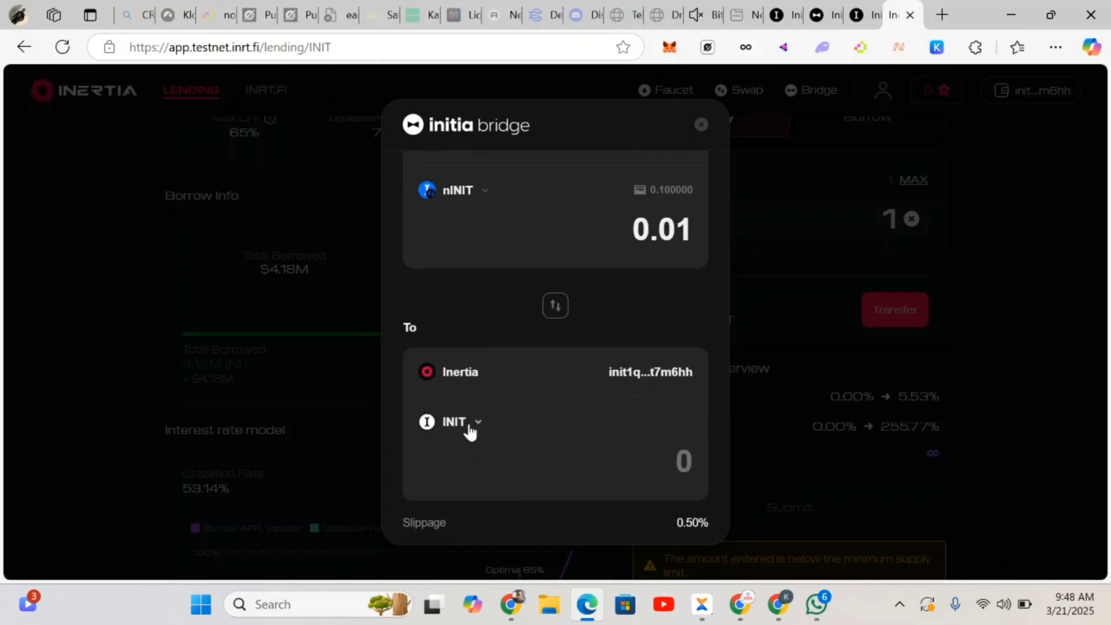
scroll(498, 391, up, 2)
scroll(499, 400, down, 3)
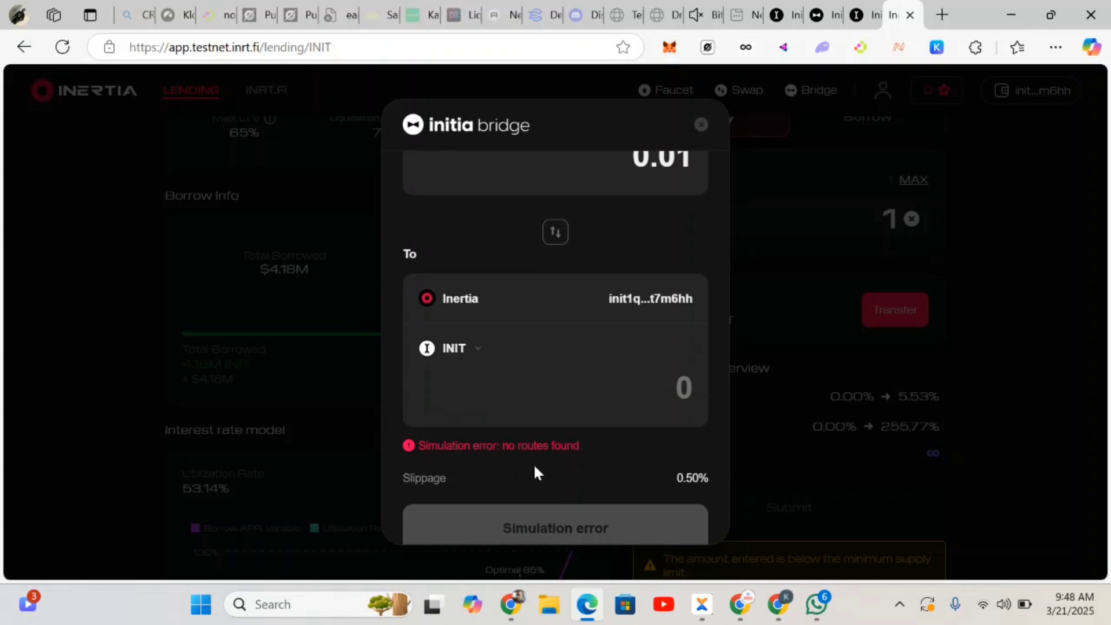
scroll(484, 452, down, 1)
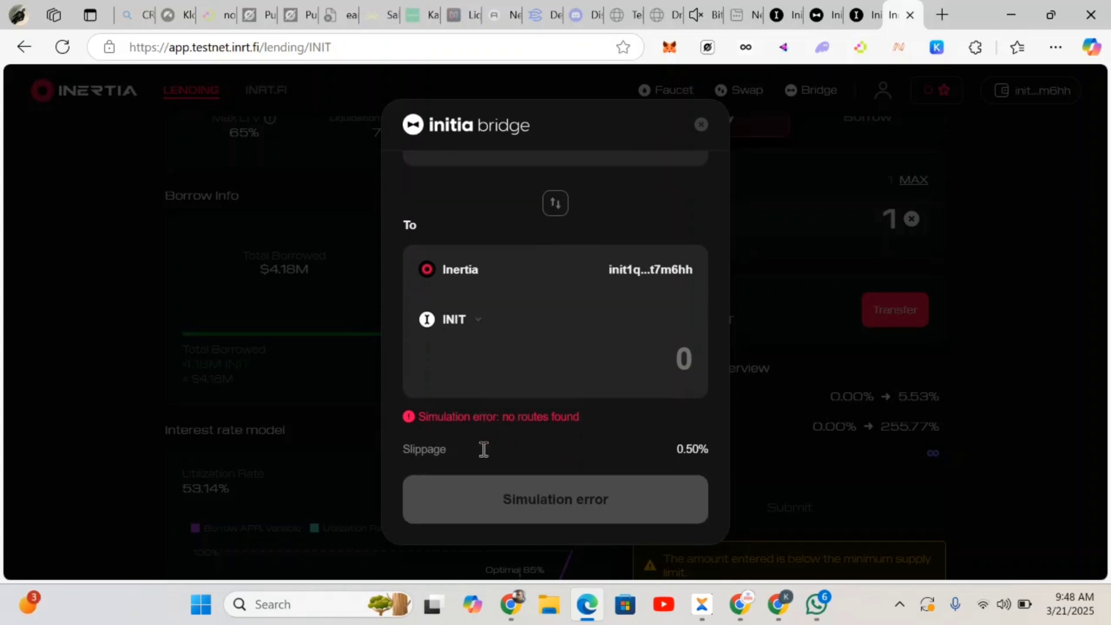
scroll(550, 457, up, 1)
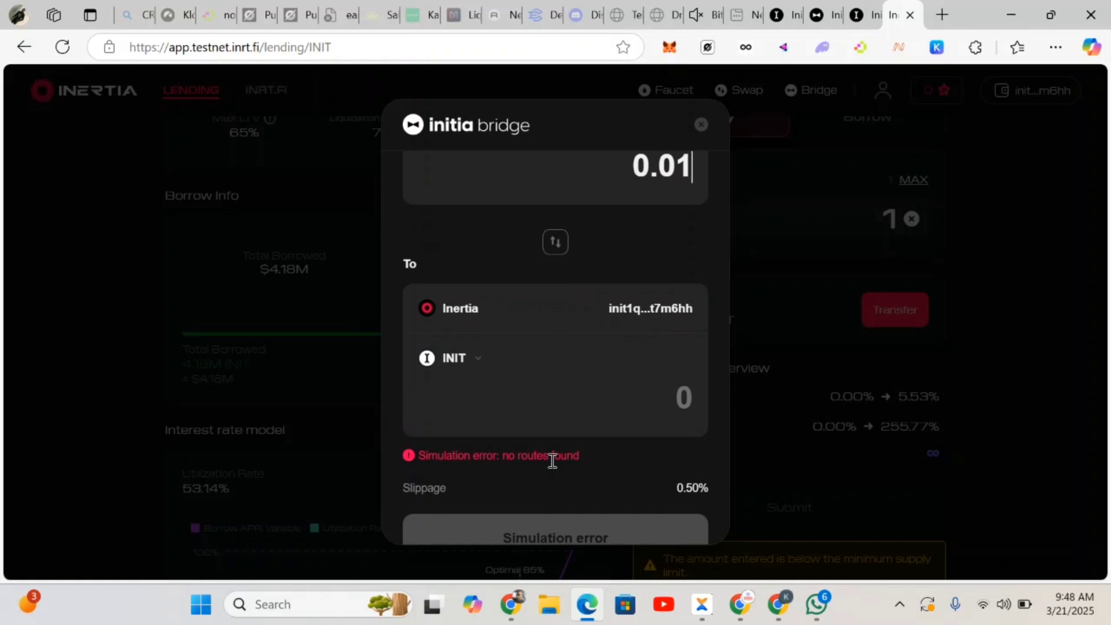
scroll(515, 322, up, 4)
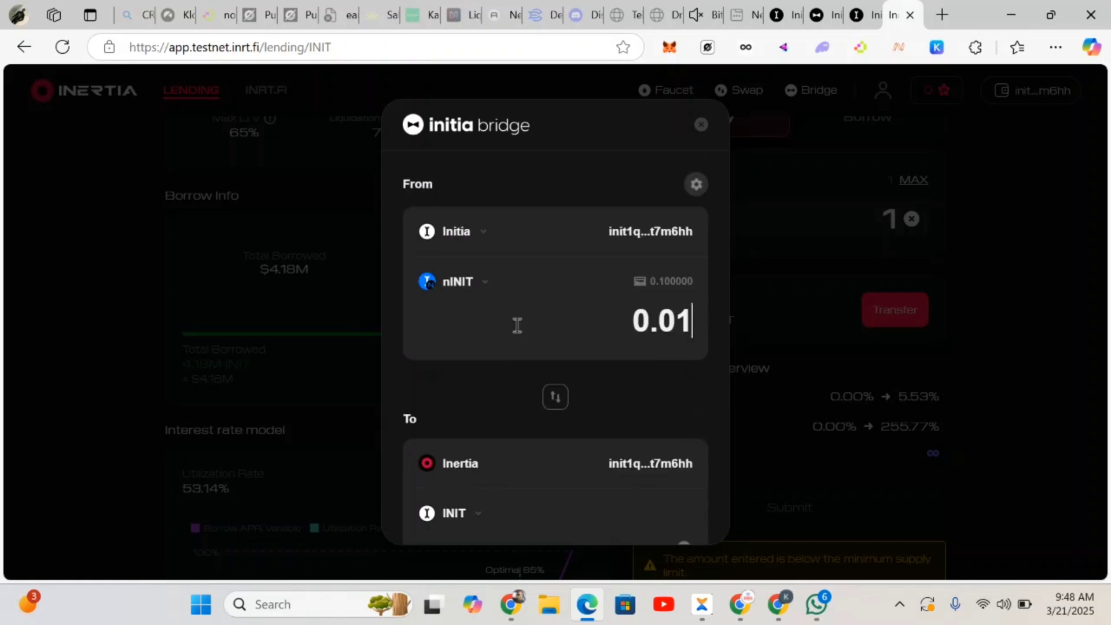
scroll(450, 357, down, 1)
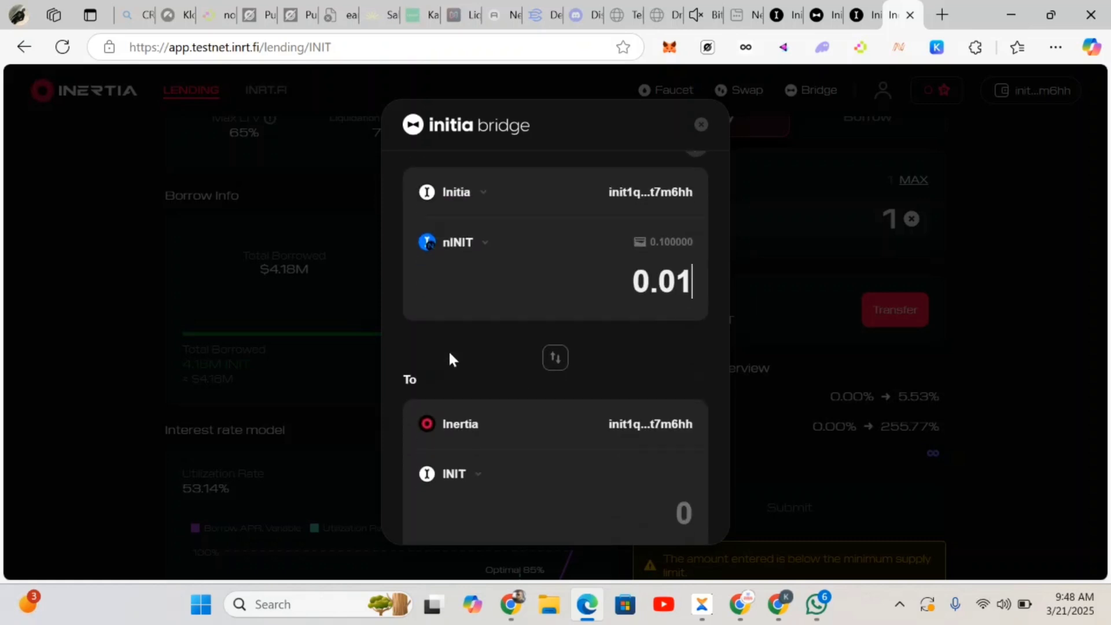
scroll(452, 359, up, 1)
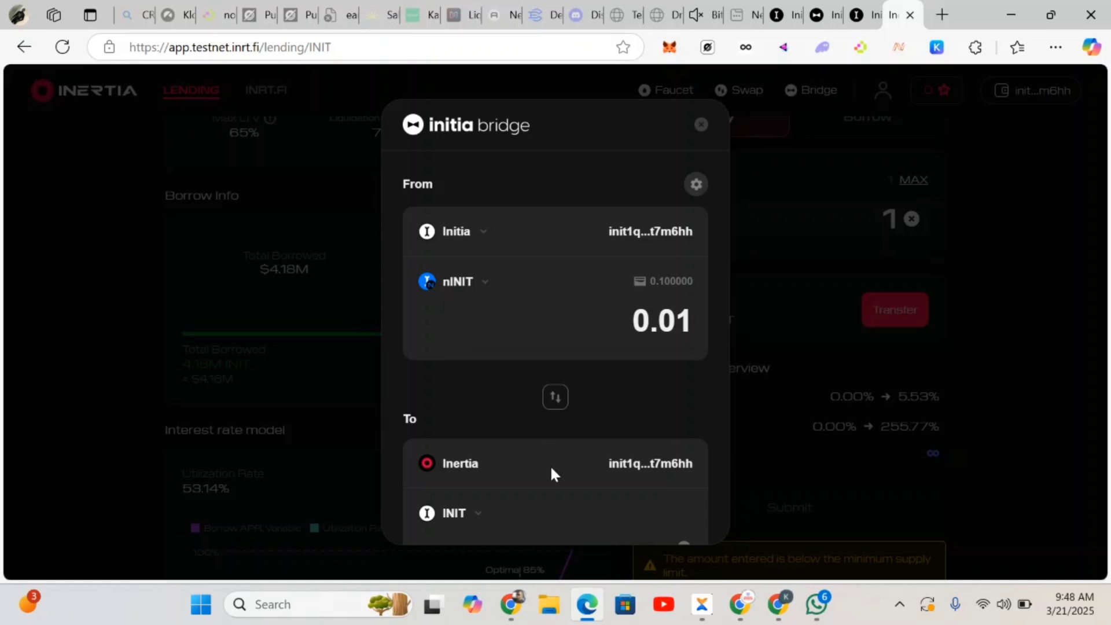
scroll(549, 472, down, 2)
scroll(569, 468, down, 2)
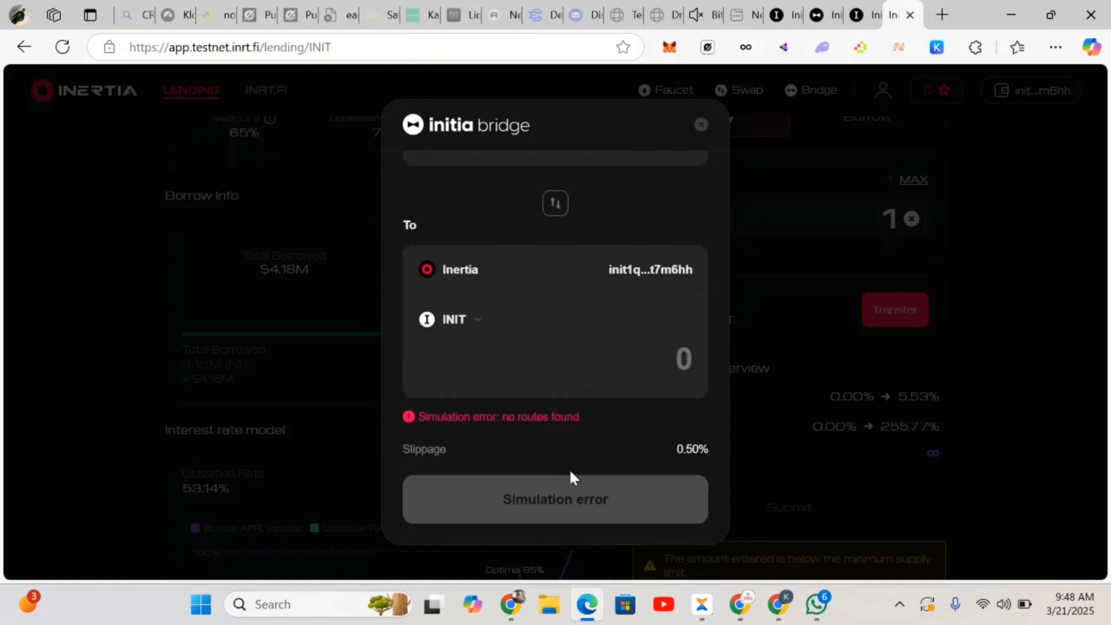
click(701, 125)
Go back to the Inertia lending market list and open the USDC market.
scroll(811, 294, up, 3)
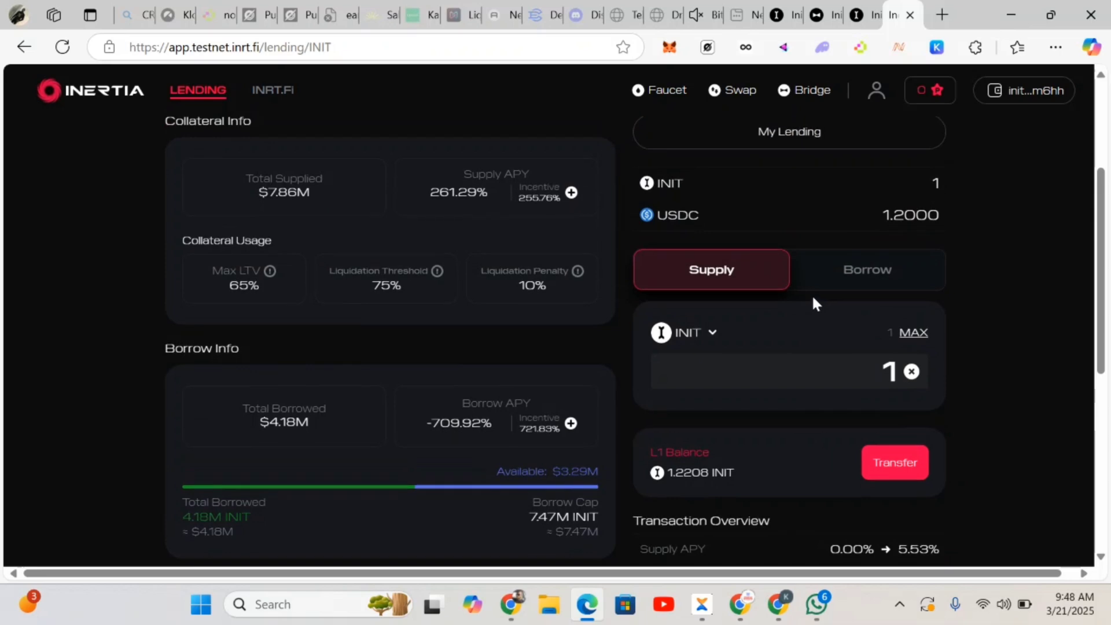
scroll(367, 203, up, 3)
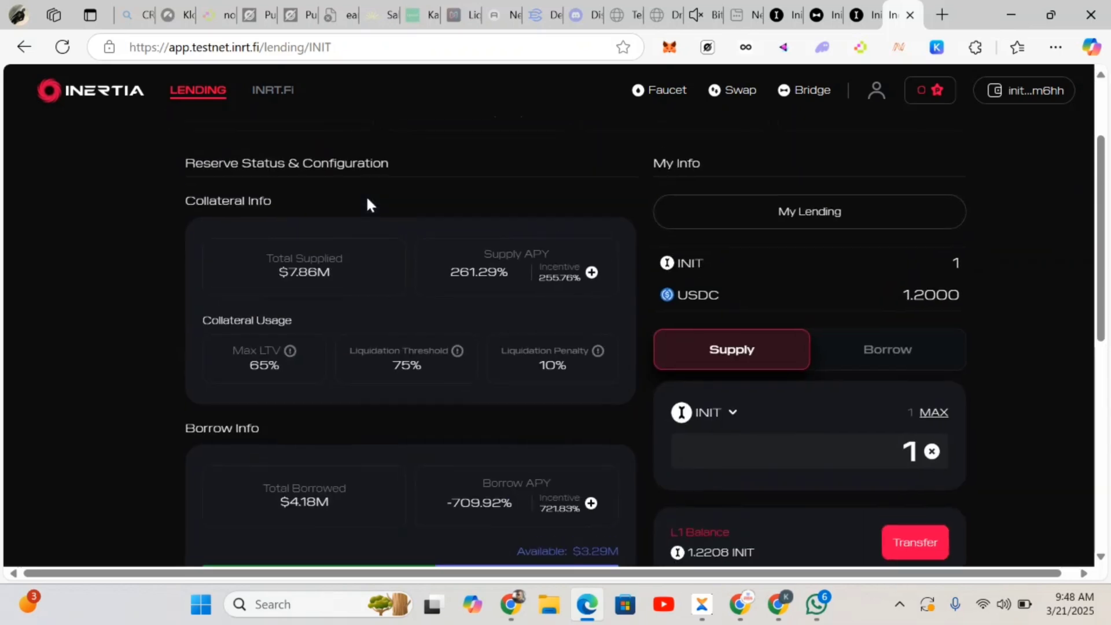
scroll(332, 213, up, 1)
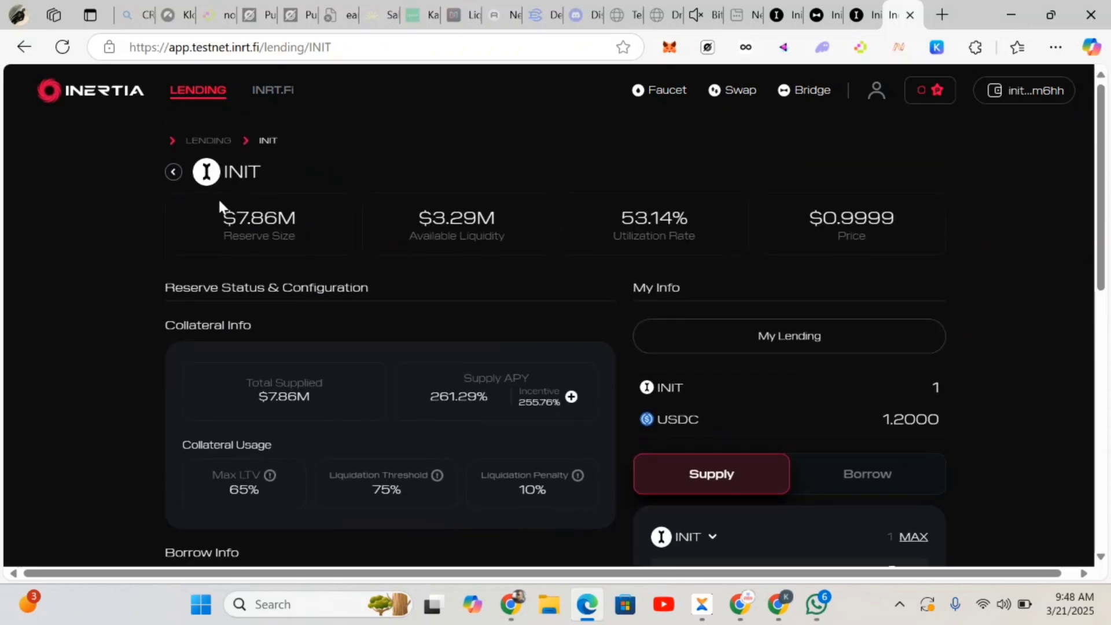
click(173, 173)
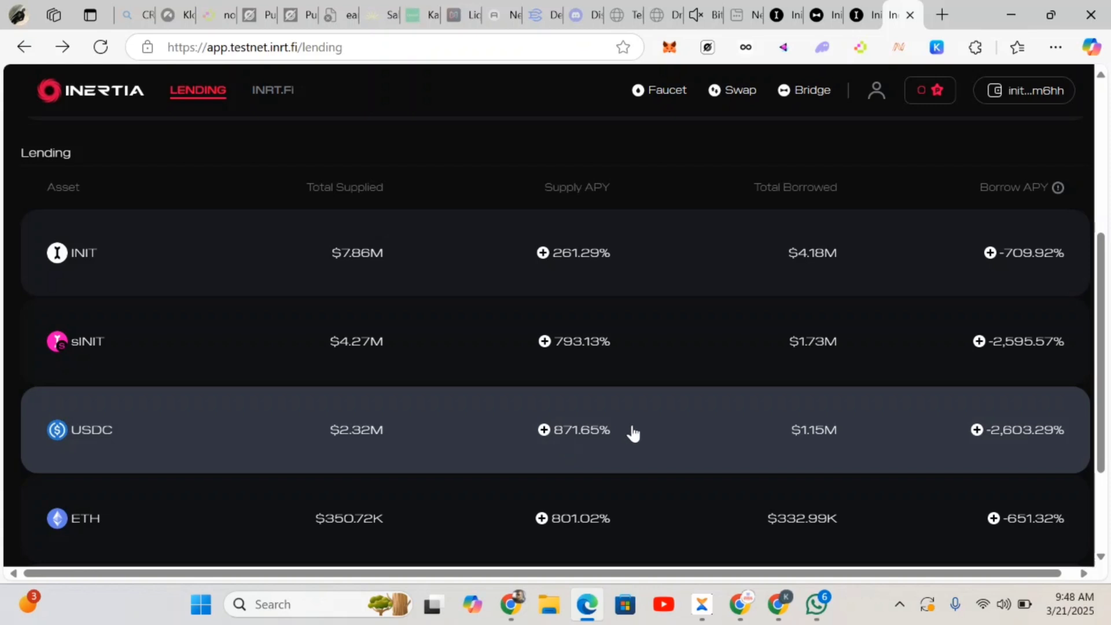
click(834, 418)
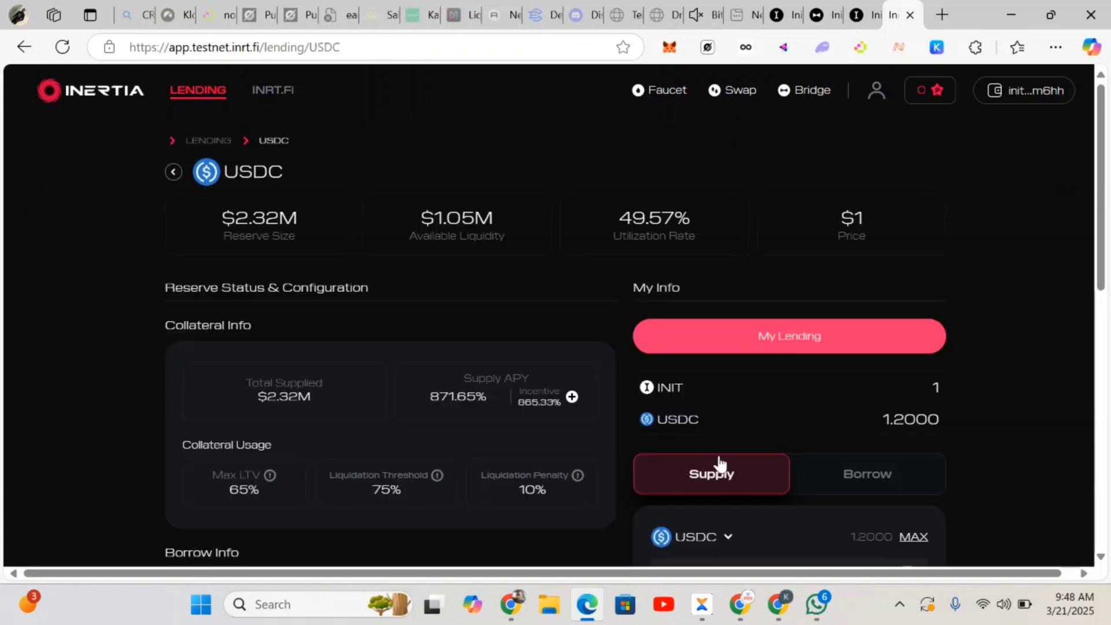
Set the USDC supply amount to 1 and review the transaction overview and submission requirements.
scroll(721, 465, down, 3)
click(895, 430)
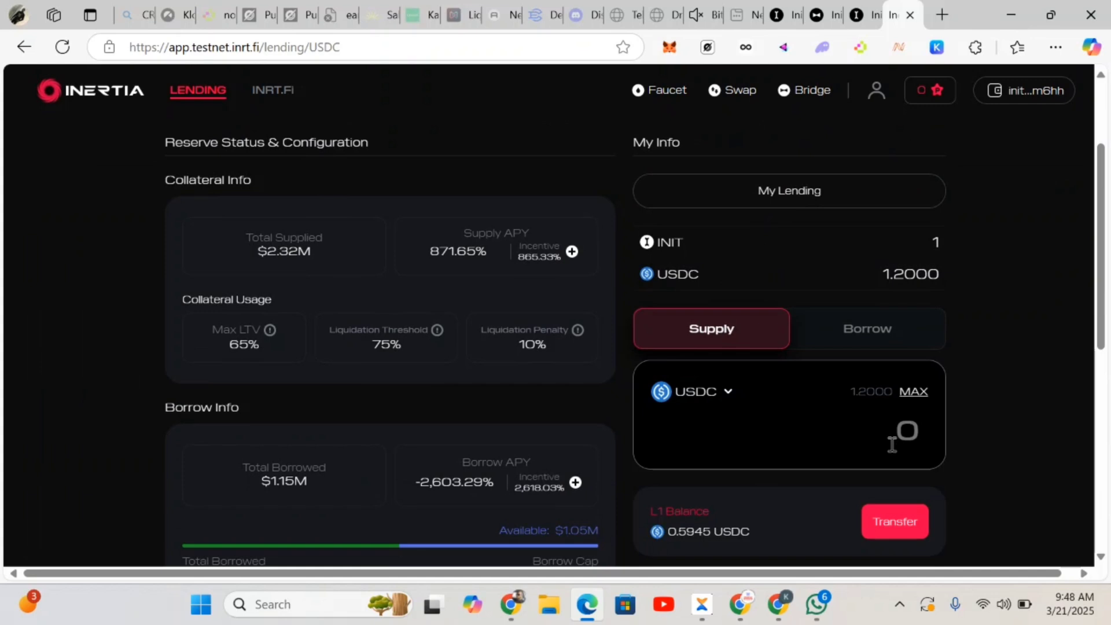
scroll(891, 443, down, 2)
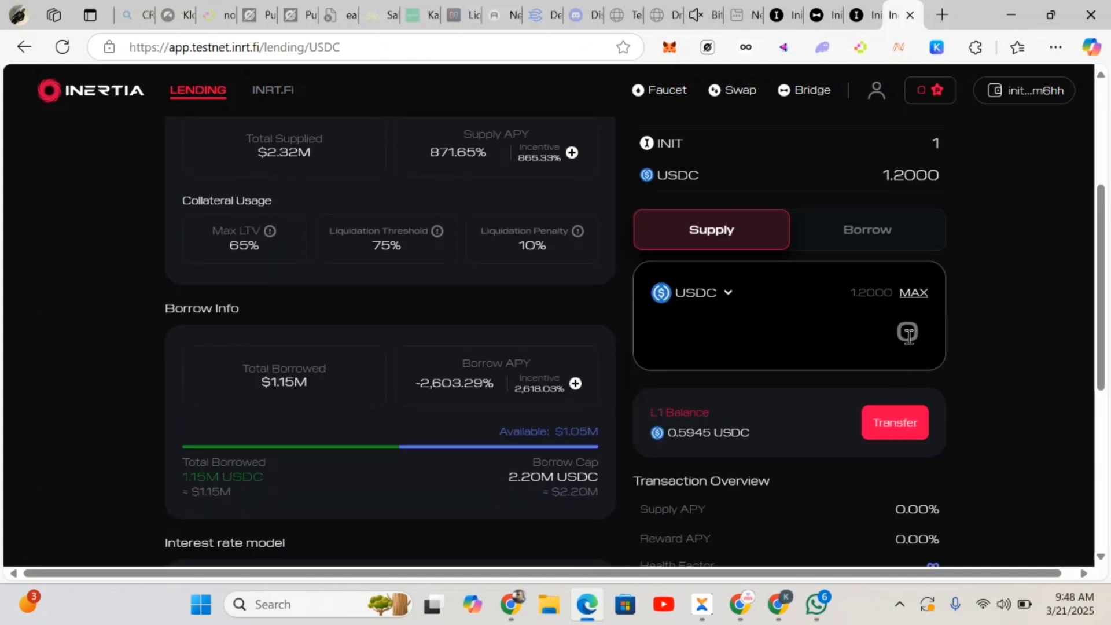
text(1)
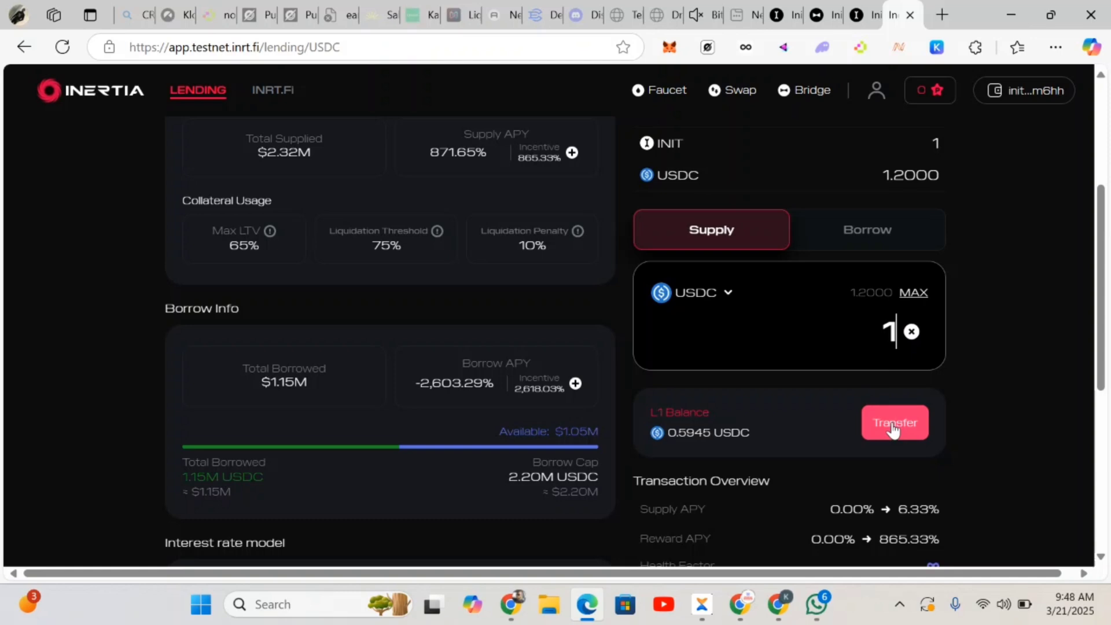
scroll(893, 430, down, 6)
scroll(893, 430, up, 8)
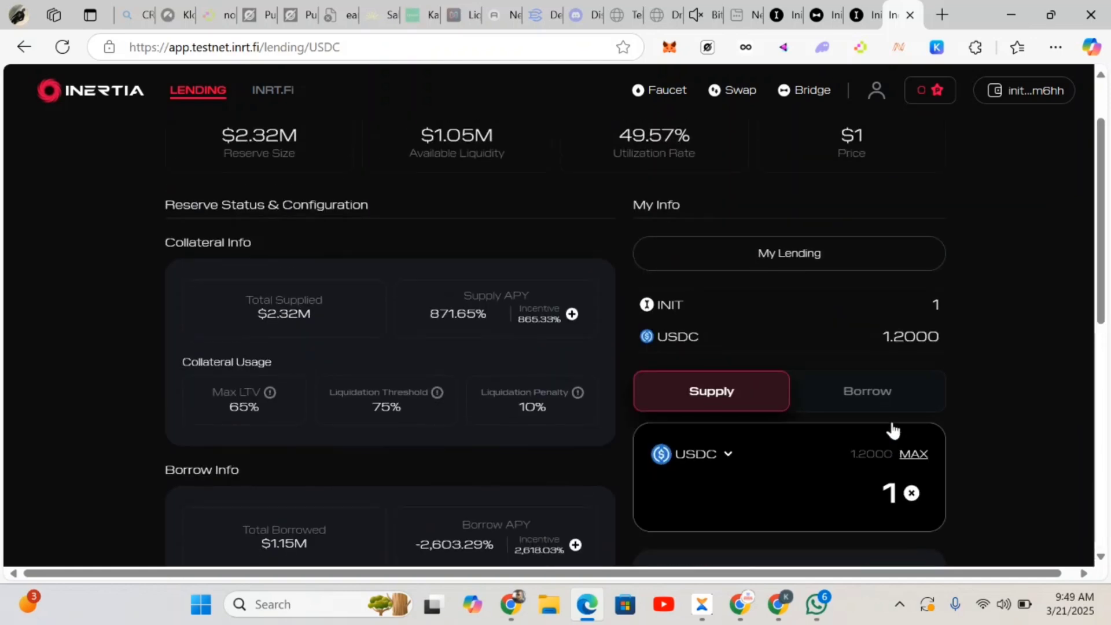
scroll(893, 429, down, 6)
scroll(891, 428, up, 3)
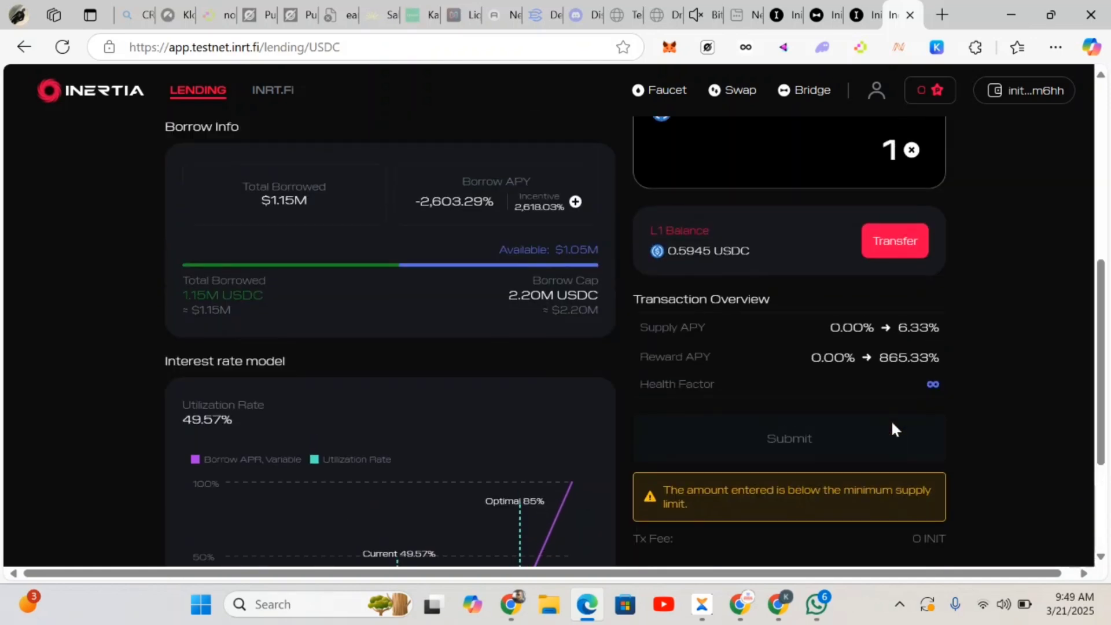
Open the L1 balance transfer for USDC, review the bridge's source and destination tokens, and close the form.
click(894, 310)
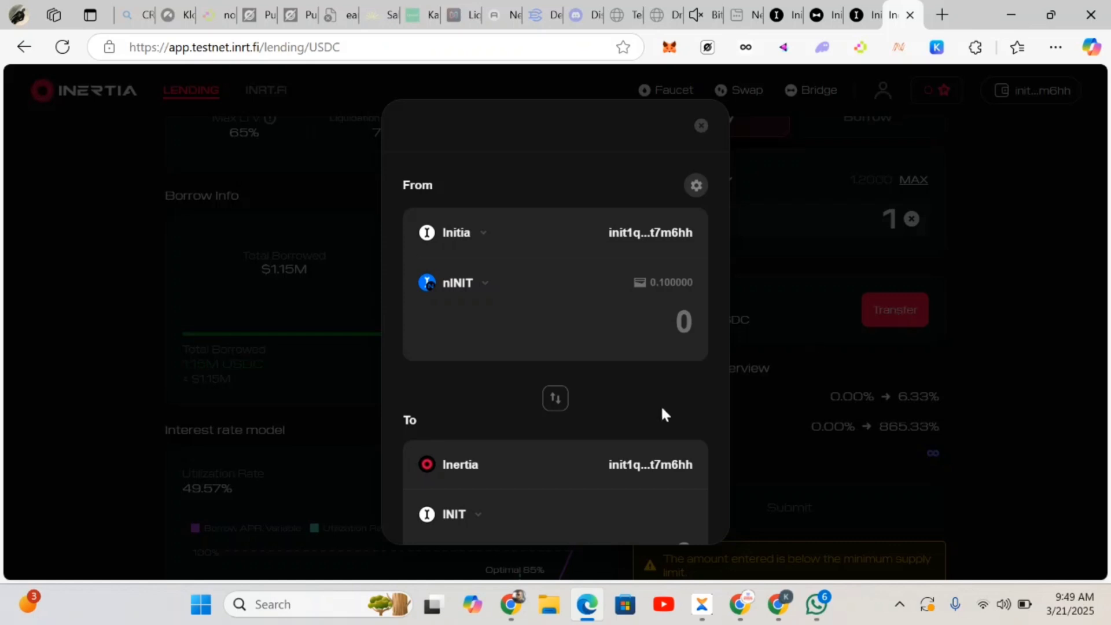
scroll(654, 416, down, 3)
scroll(645, 426, up, 4)
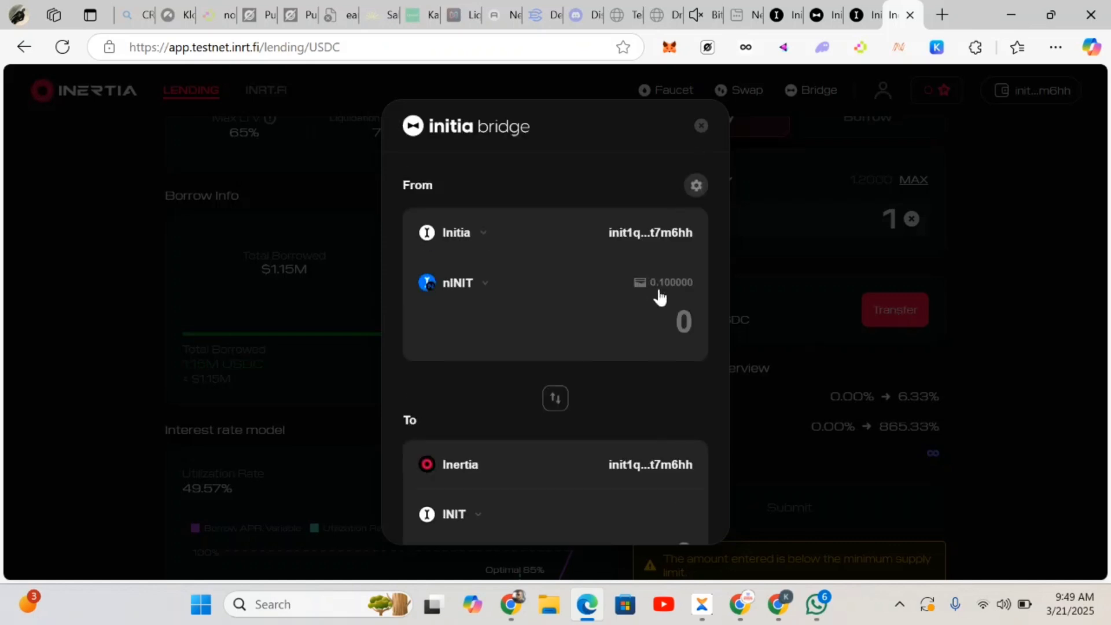
click(701, 126)
scroll(871, 300, down, 1)
scroll(874, 298, up, 2)
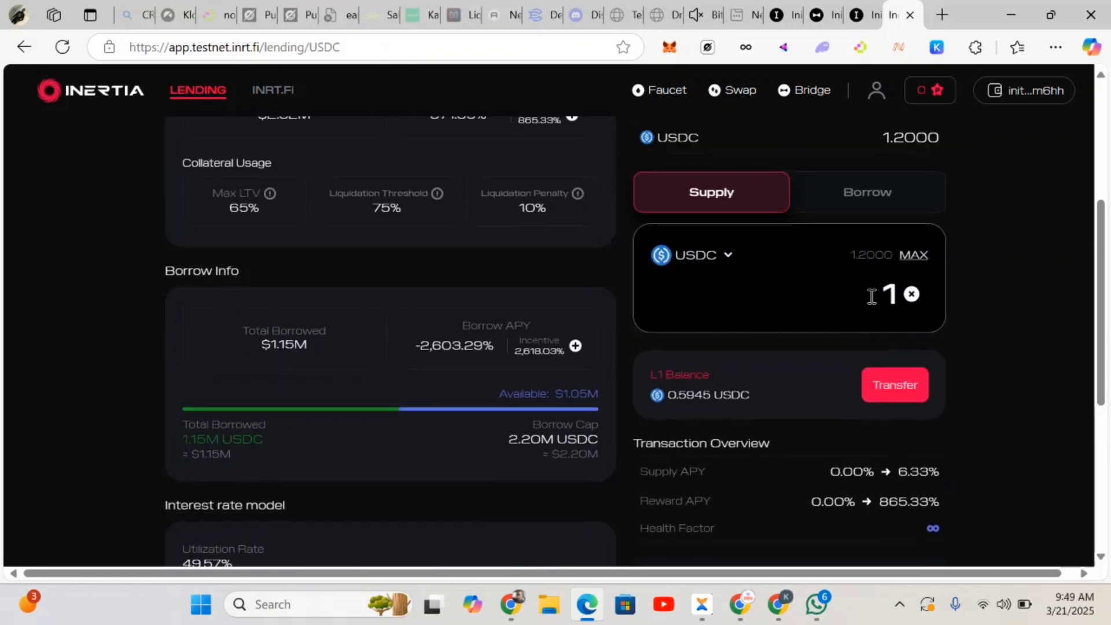
Set the USDC supply amount to the maximum of 1.2 and check the transaction overview.
scroll(873, 295, down, 4)
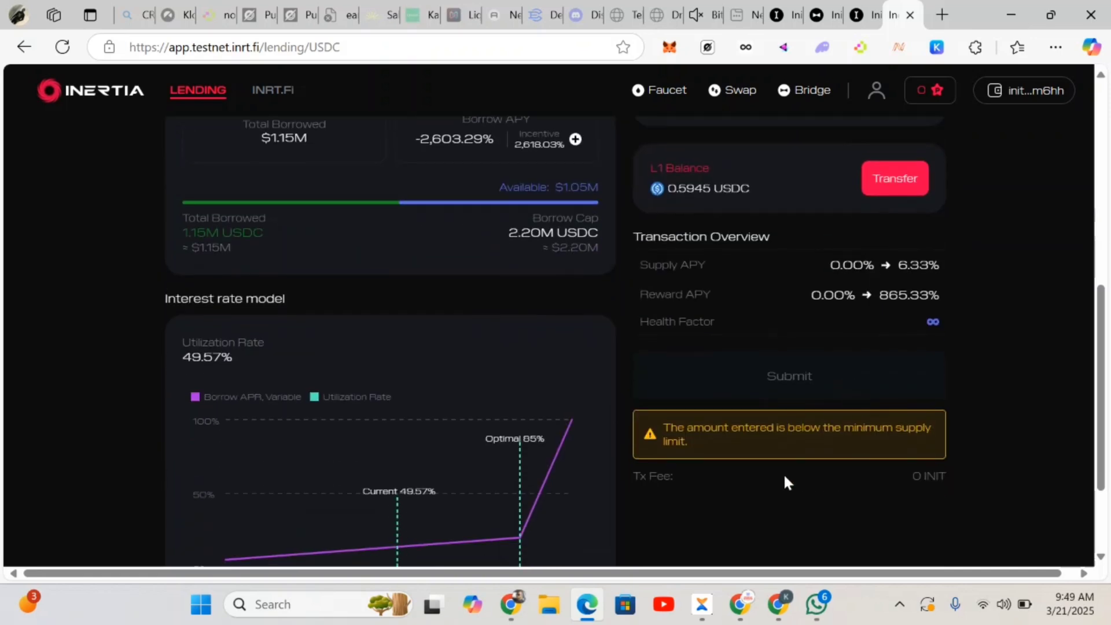
scroll(779, 473, up, 6)
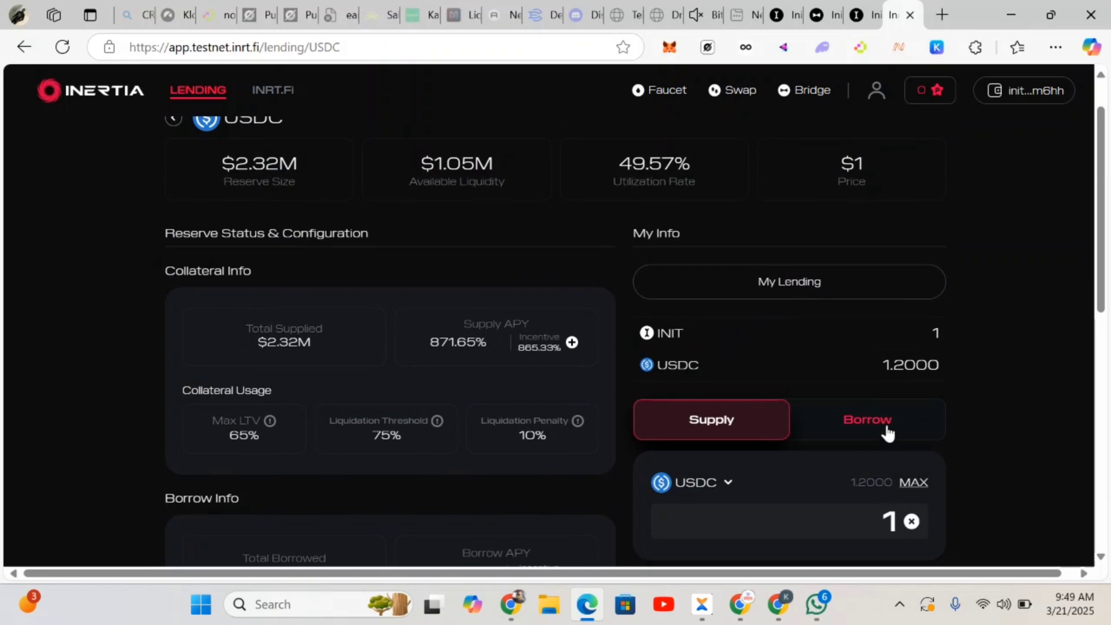
click(918, 484)
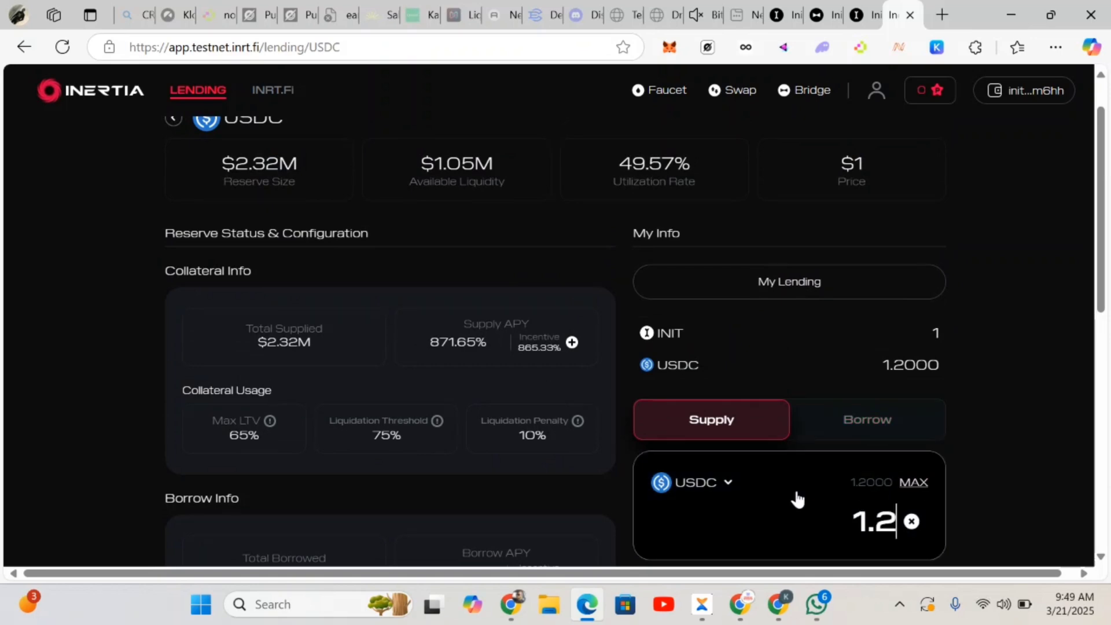
scroll(797, 498, down, 10)
scroll(797, 496, up, 5)
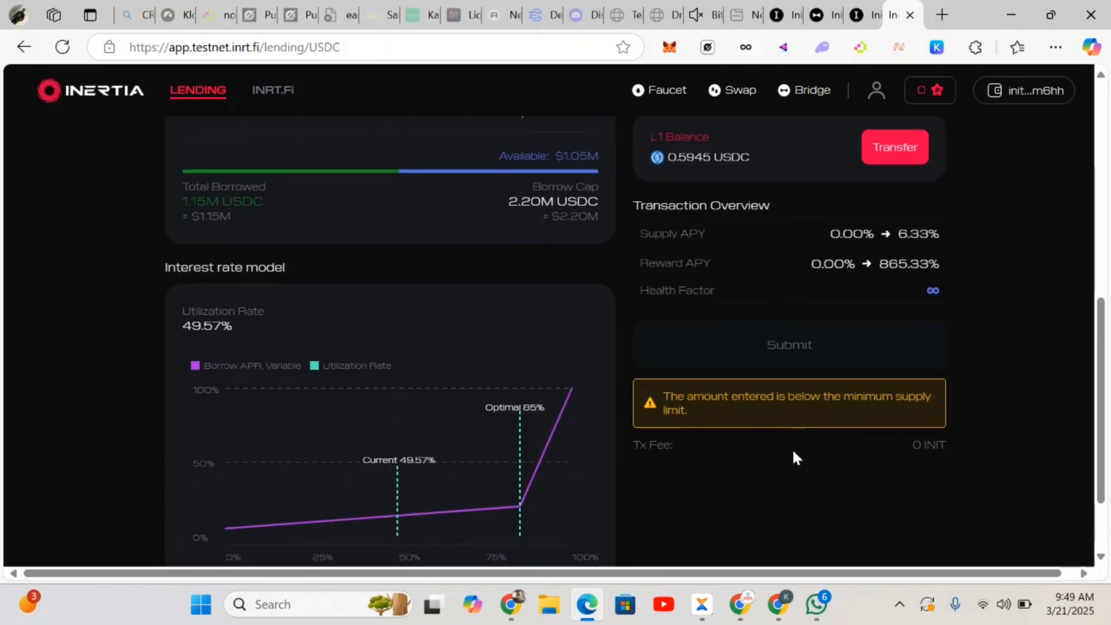
scroll(793, 452, down, 2)
scroll(832, 287, up, 5)
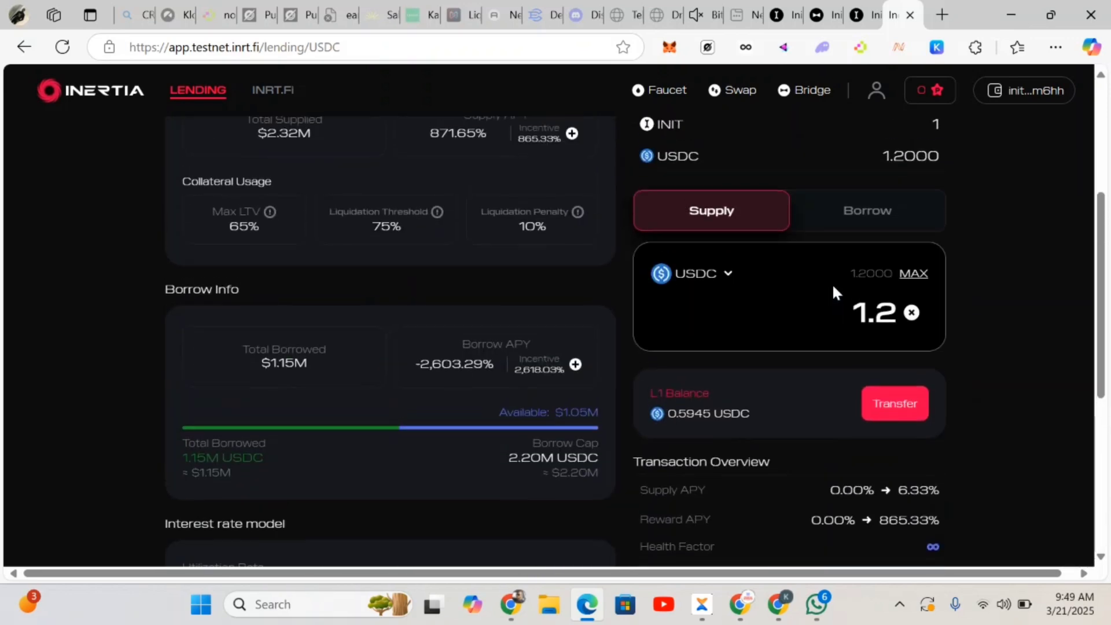
scroll(794, 303, up, 1)
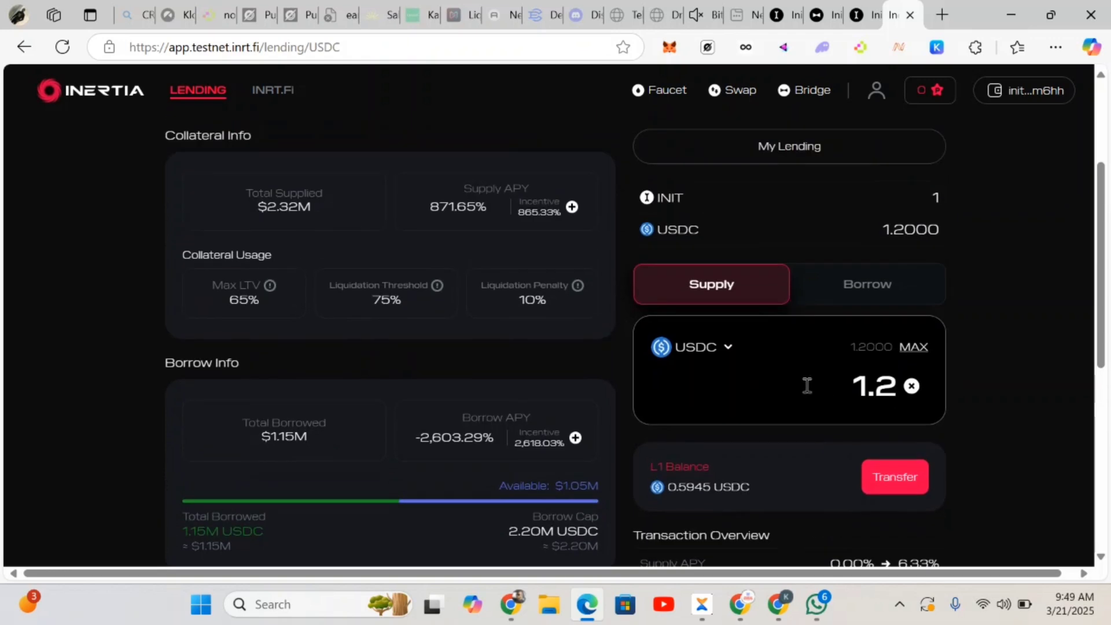
scroll(807, 385, up, 2)
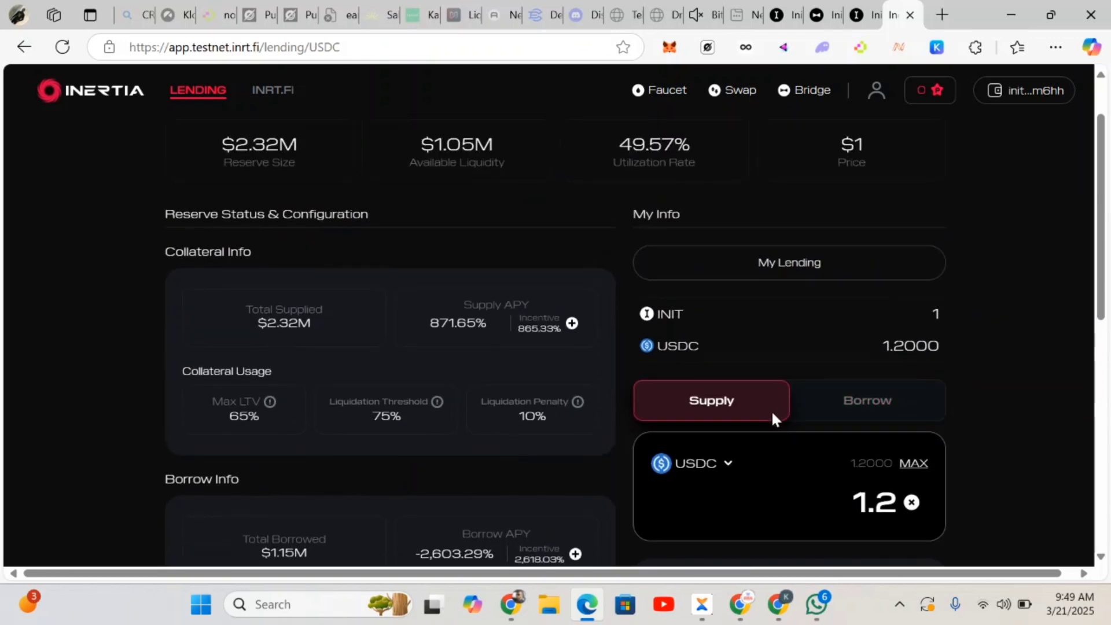
Switch the USDC market to borrowing and review the maximum borrowable amount and transaction overview.
click(840, 406)
scroll(717, 515, down, 3)
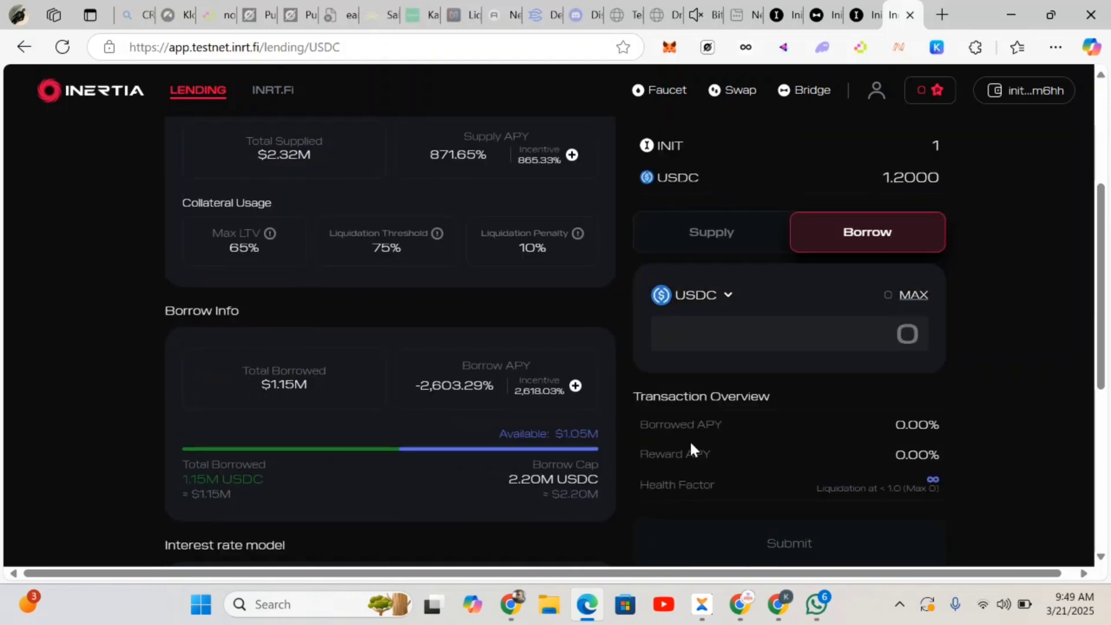
scroll(692, 449, down, 2)
scroll(689, 440, up, 3)
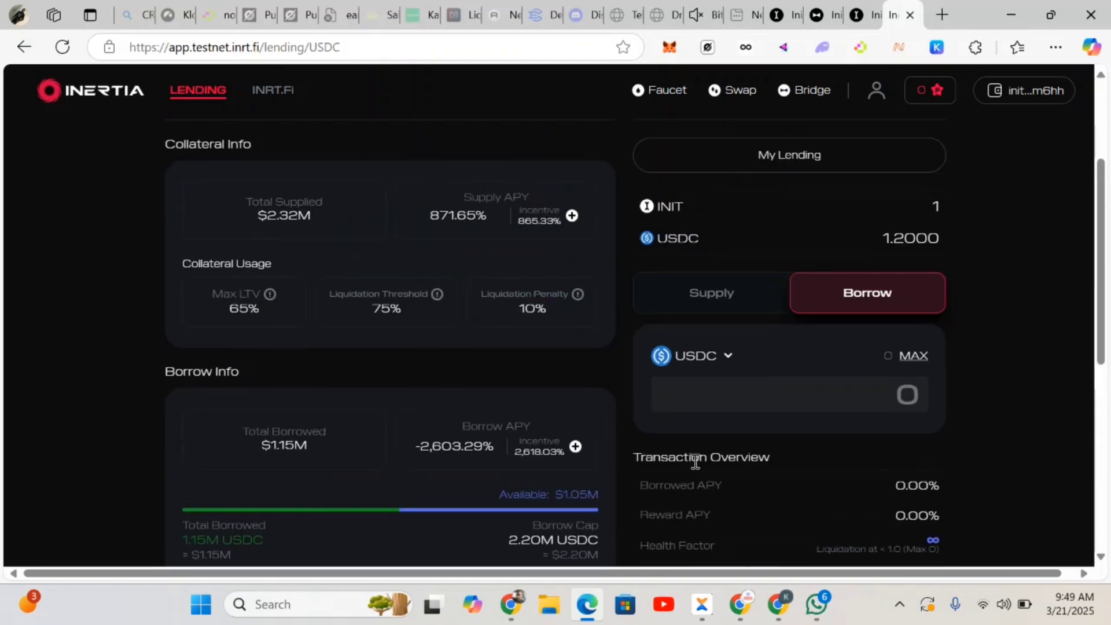
scroll(741, 478, down, 1)
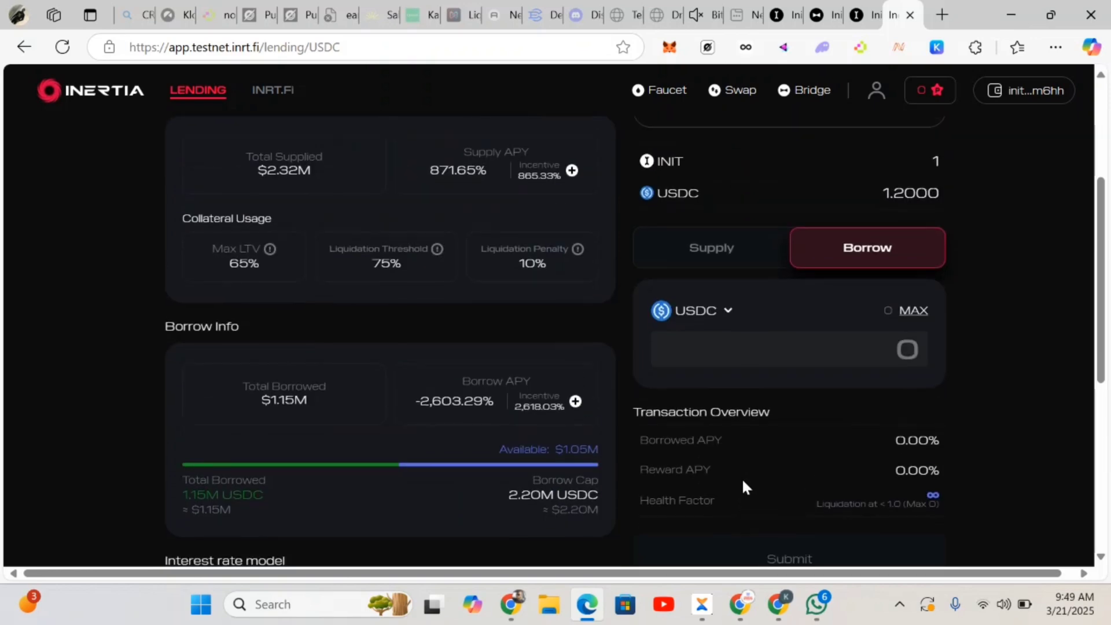
scroll(742, 477, up, 4)
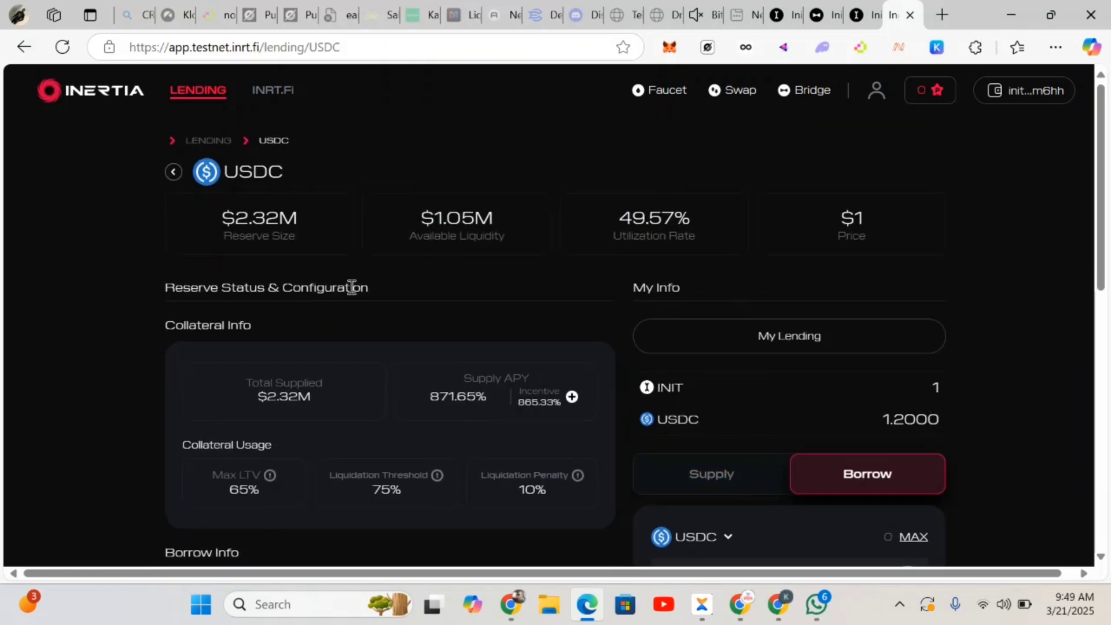
Return to the lending market list and review the available assets and the My Lending summary.
click(173, 172)
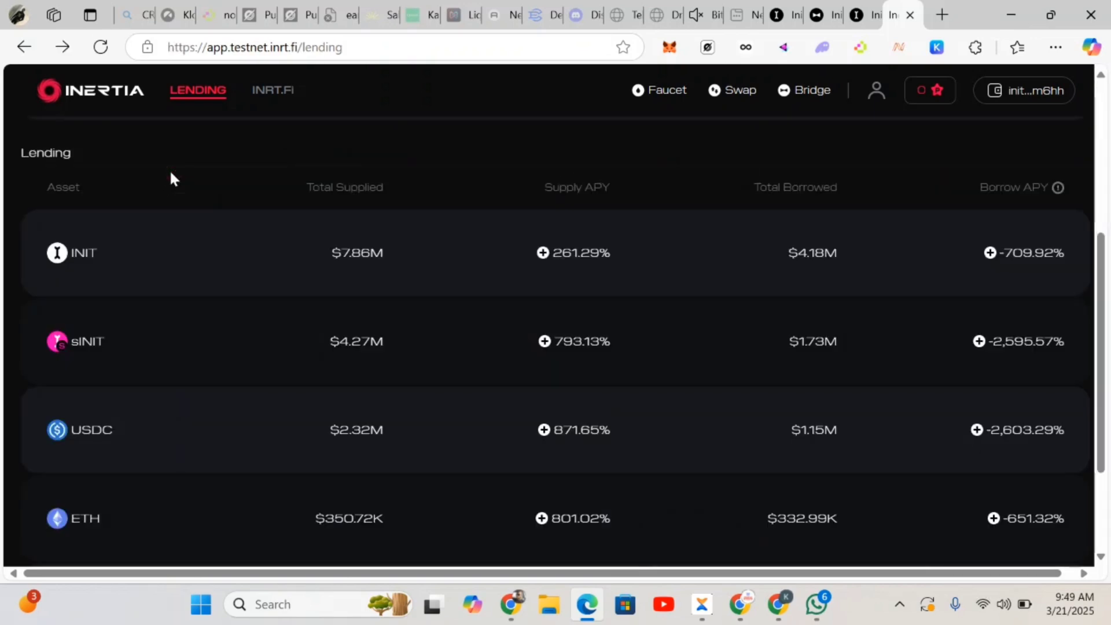
scroll(428, 391, down, 2)
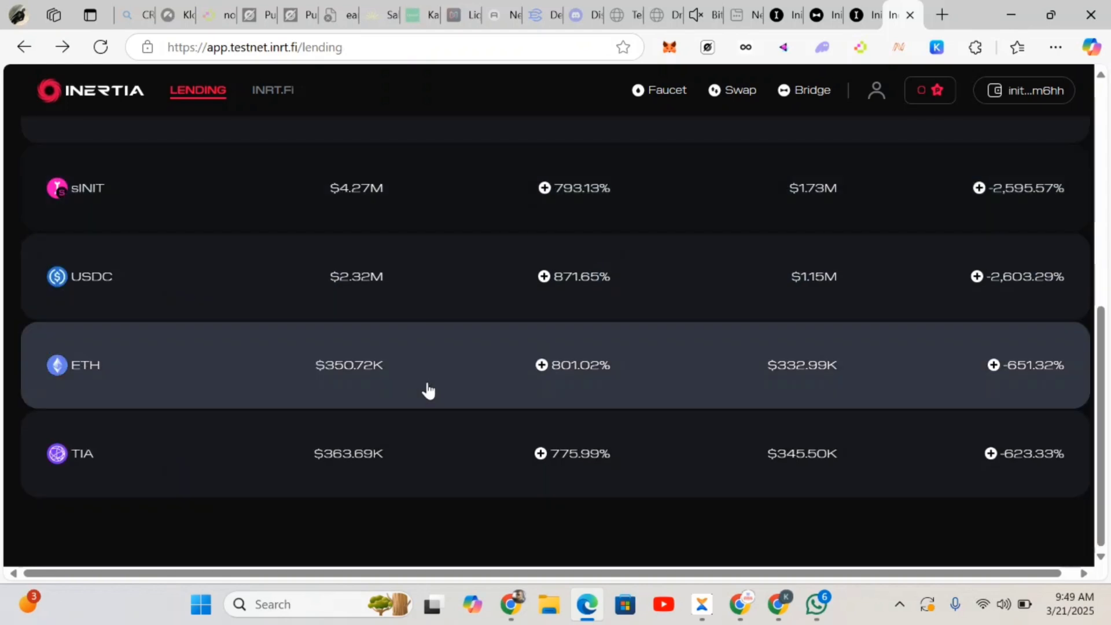
scroll(450, 334, up, 5)
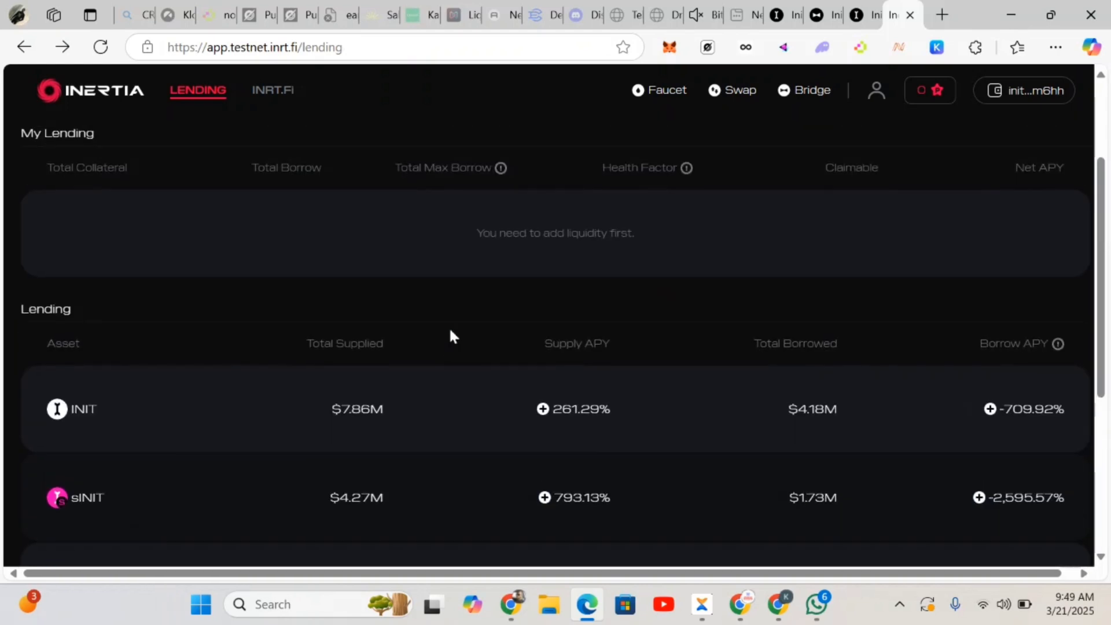
scroll(451, 336, up, 2)
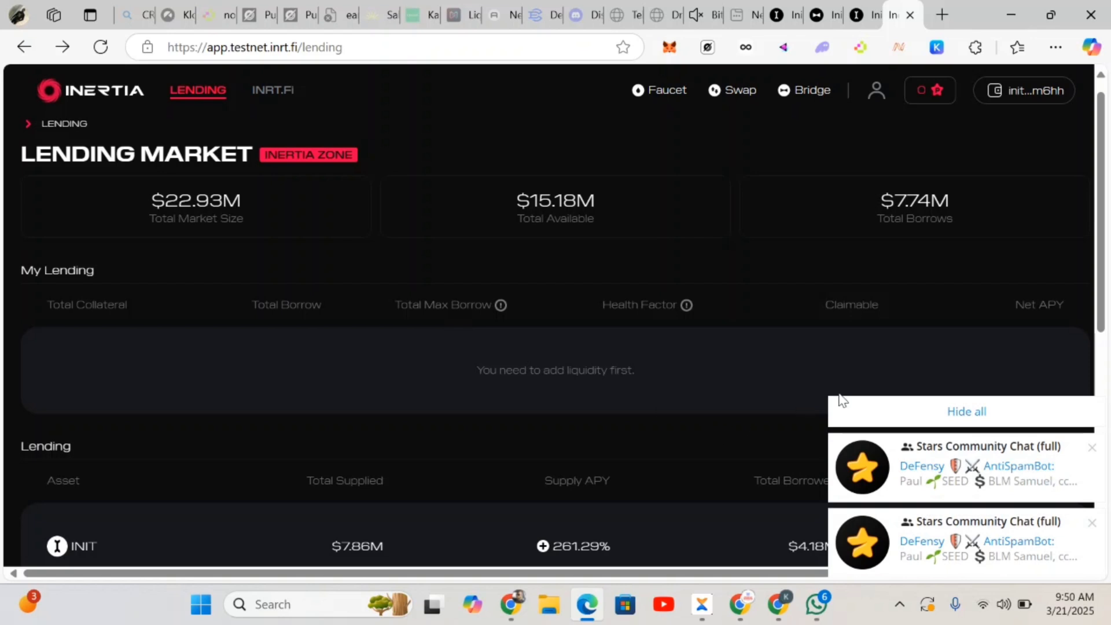
Hide the chat notifications and switch to the Chrome window with the X post listing the Inertia testnet interactions.
click(947, 411)
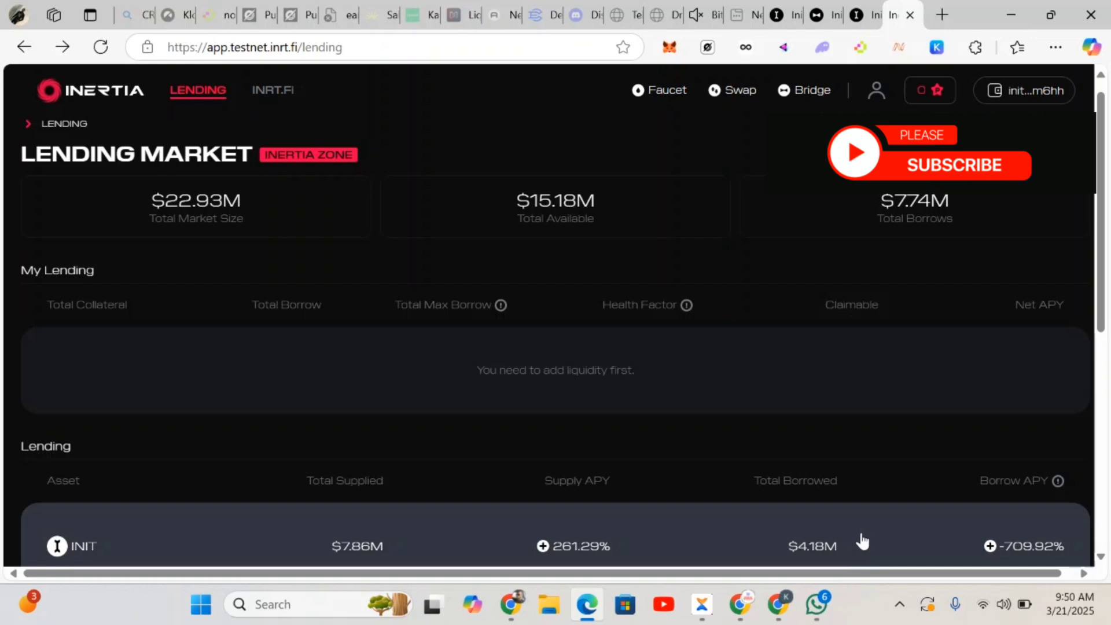
mouse_move(514, 609)
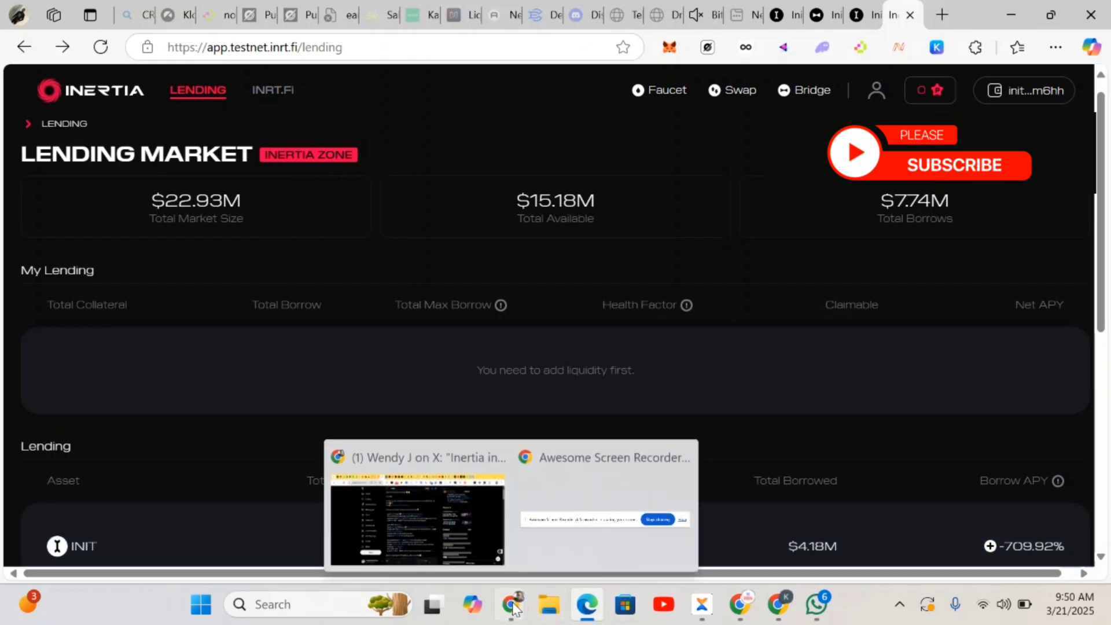
click(460, 543)
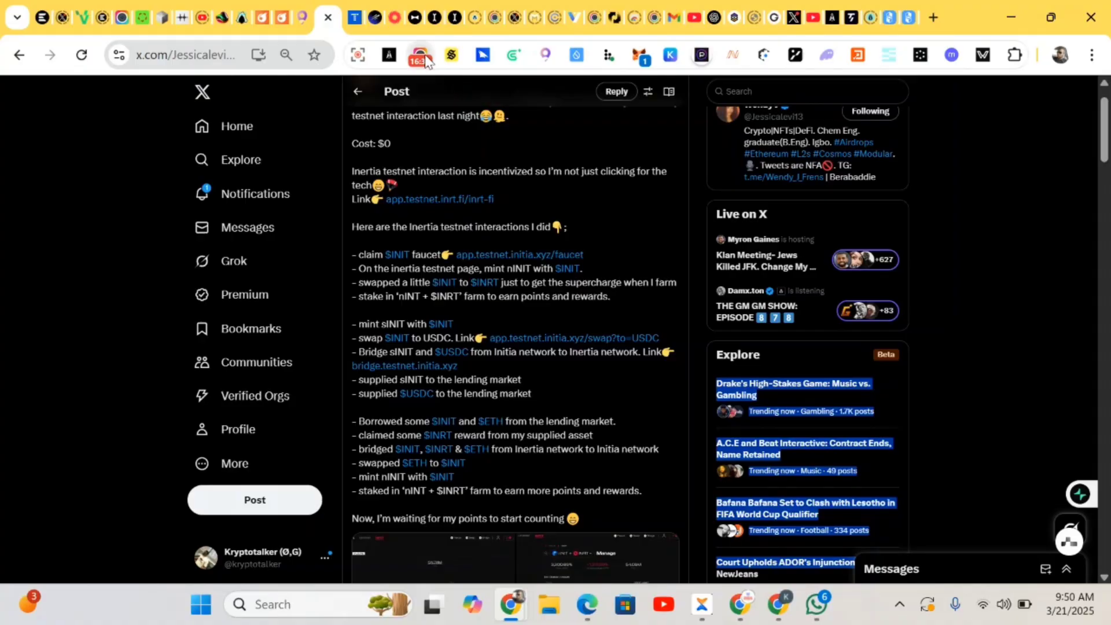